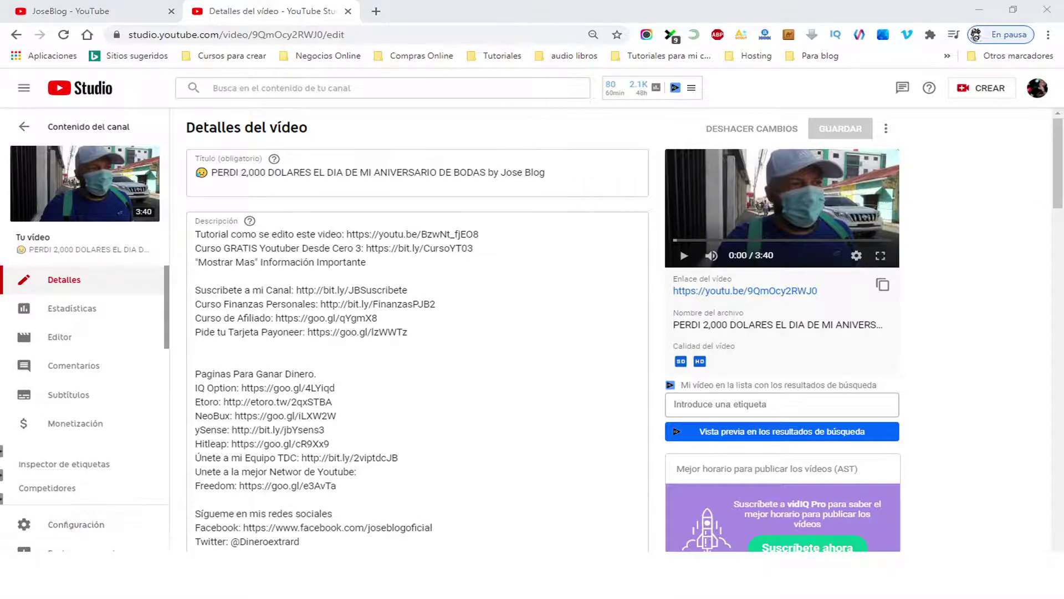
# Step: Switch to Camtasia Studio and open the screen recorder
pyautogui.press('super')
pyautogui.click(288, 514)
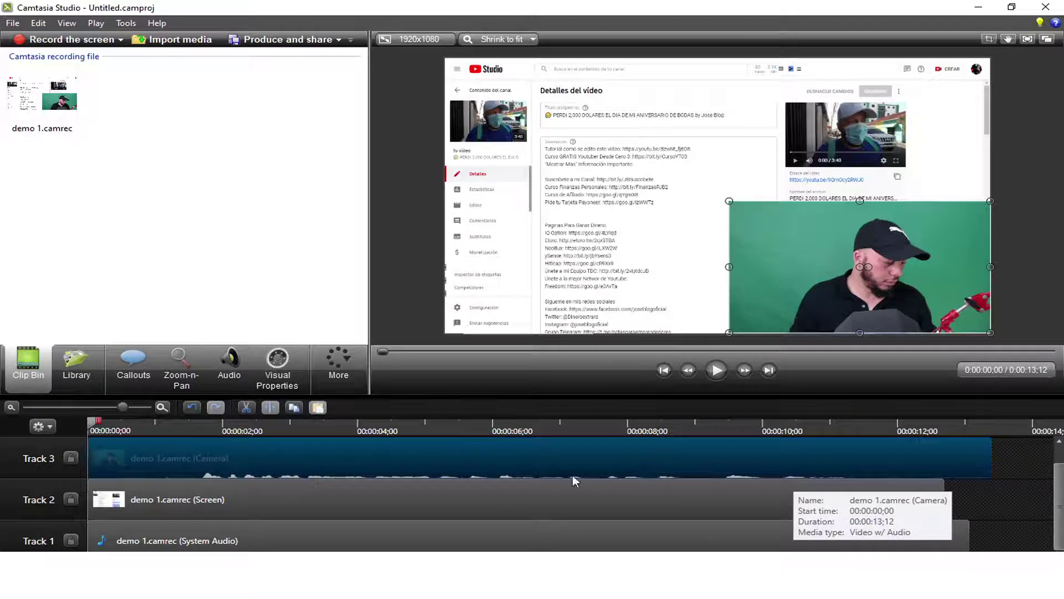
pyautogui.click(87, 45)
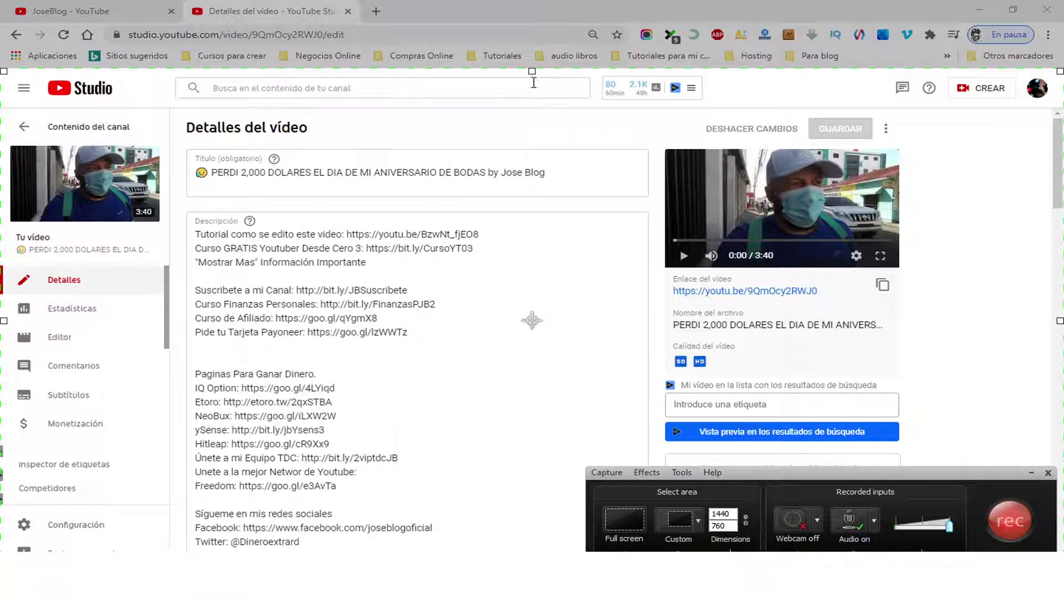
# Step: Try enlarging the capture area to the full 1440 × 900 screen and reducing its height to 669 pixels
pyautogui.moveTo(532, 71); pyautogui.dragTo(532, 1)
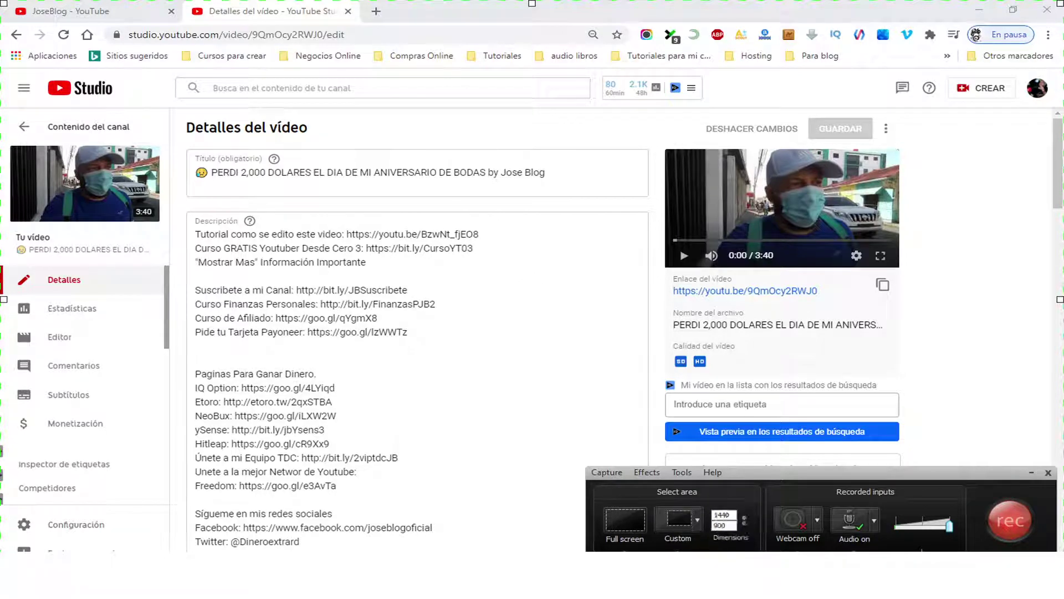
pyautogui.click(625, 520)
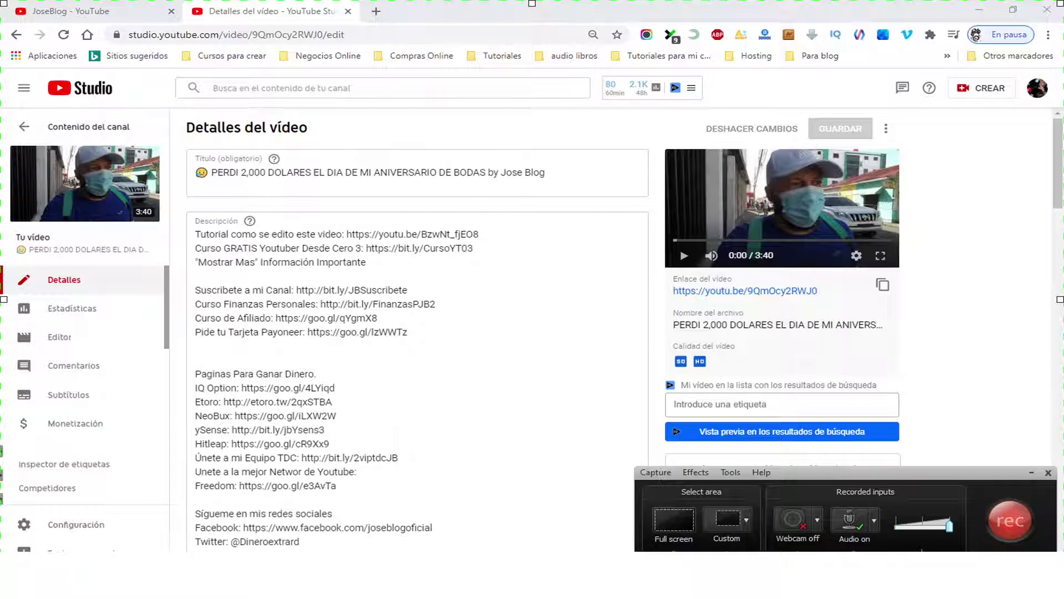
pyautogui.moveTo(532, 294); pyautogui.dragTo(532, 287)
pyautogui.moveTo(526, 569)
pyautogui.mouseDown()
pyautogui.moveTo(533, 489)
pyautogui.moveTo(546, 567)
pyautogui.mouseUp()
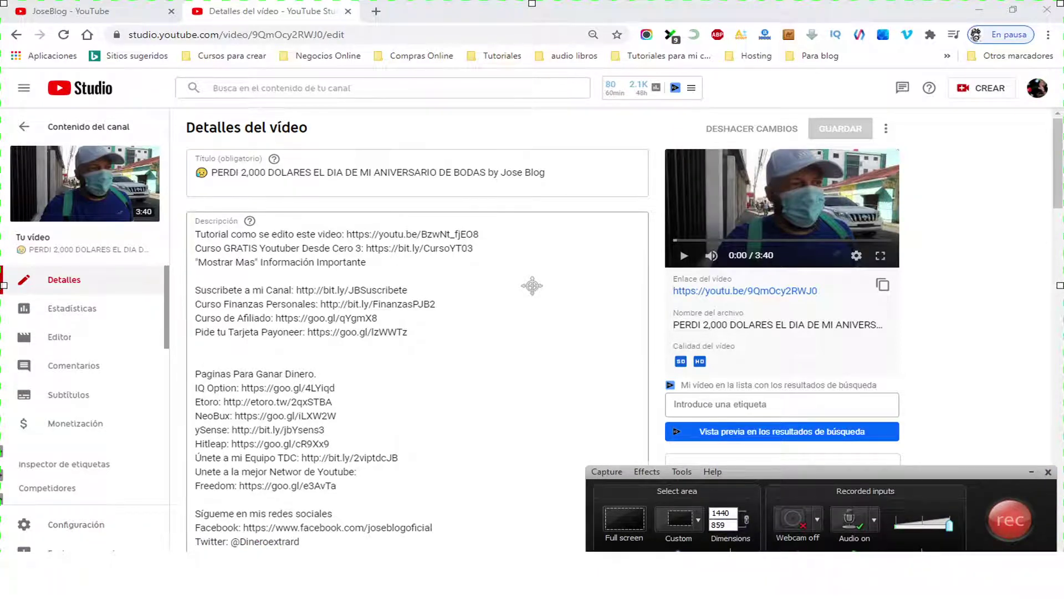
pyautogui.moveTo(499, 567); pyautogui.dragTo(663, 565)
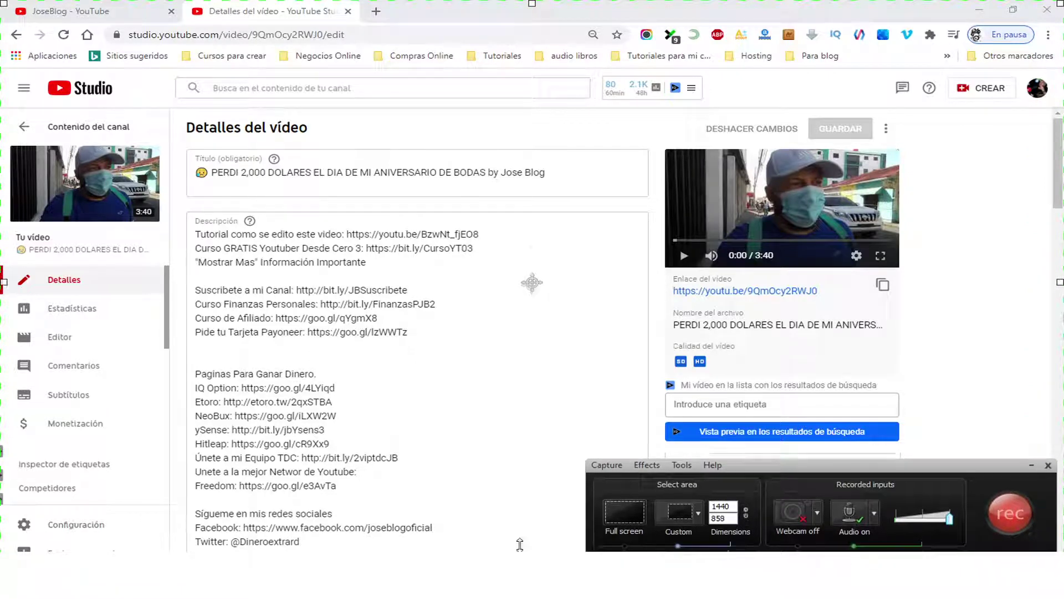
pyautogui.moveTo(531, 552); pyautogui.dragTo(532, 443)
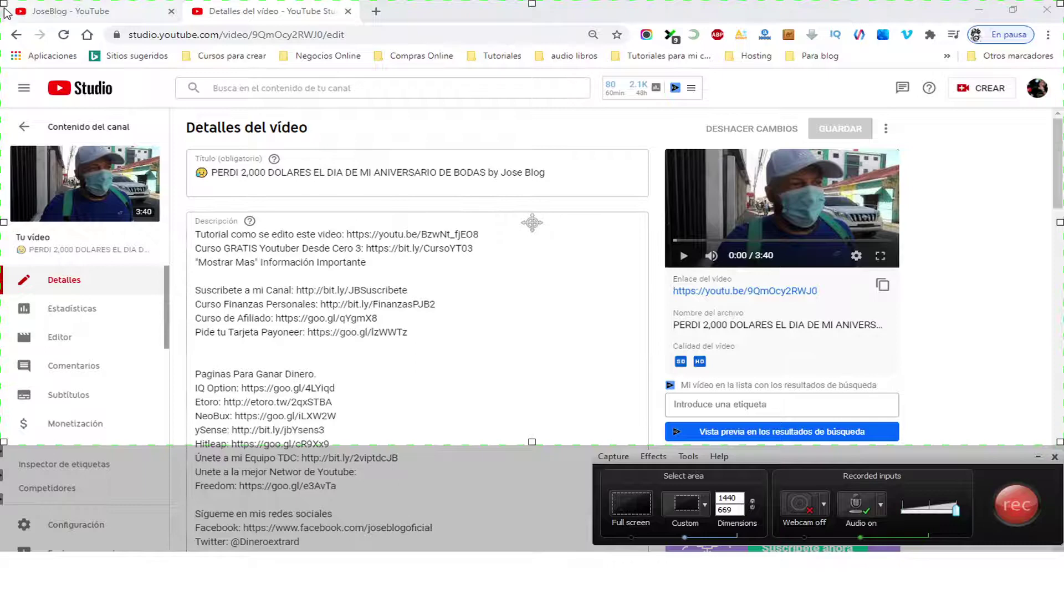
# Step: Resize the capture area to about 1440 × 758 pixels, covering only the web page below the browser's bookmarks bar
pyautogui.moveTo(3, 3); pyautogui.dragTo(3, 72)
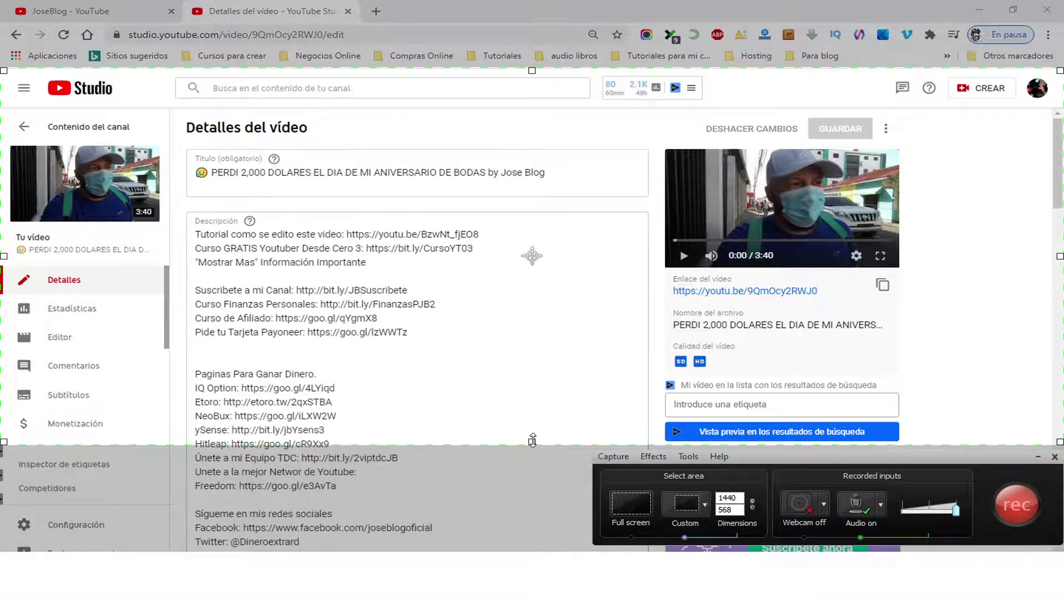
pyautogui.moveTo(533, 440); pyautogui.dragTo(532, 570)
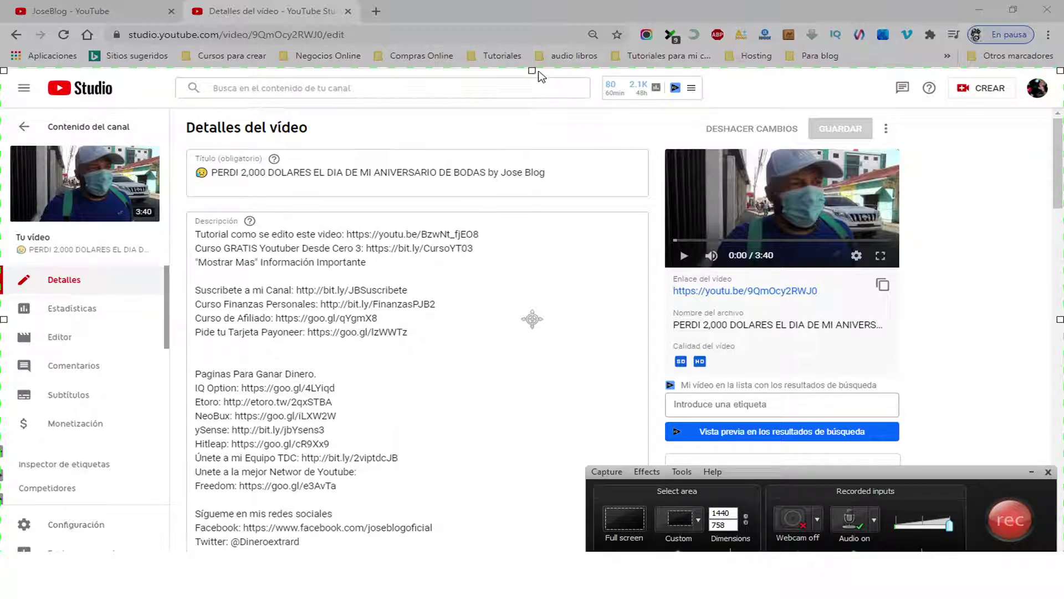
pyautogui.moveTo(533, 70); pyautogui.dragTo(533, 70)
pyautogui.moveTo(917, 469); pyautogui.dragTo(893, 468)
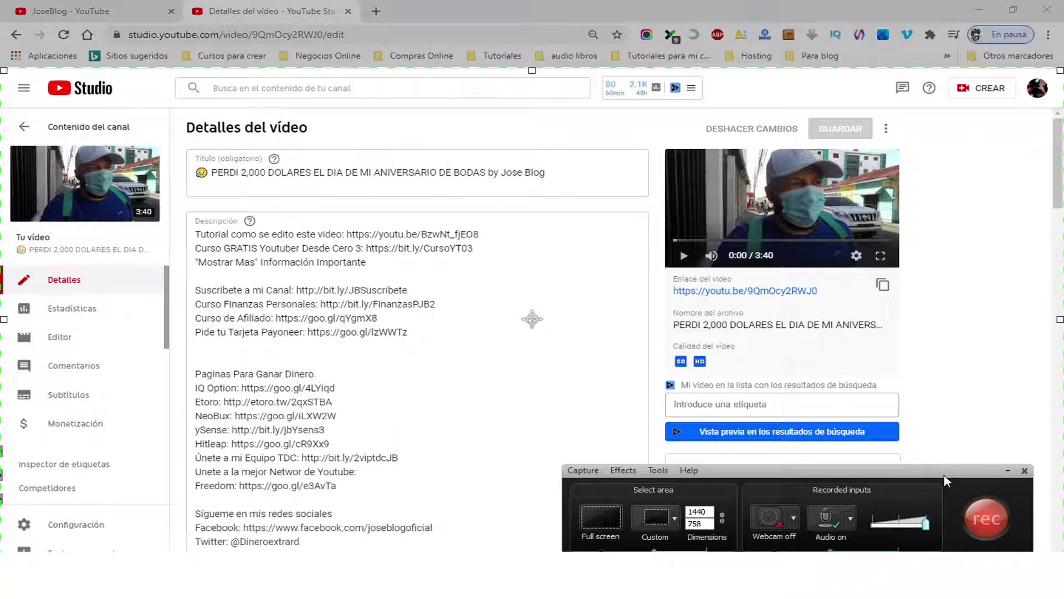
# Step: Record the selected area while briefly playing the page's video and scrolling through the description, and stop the recording
pyautogui.press('F9')
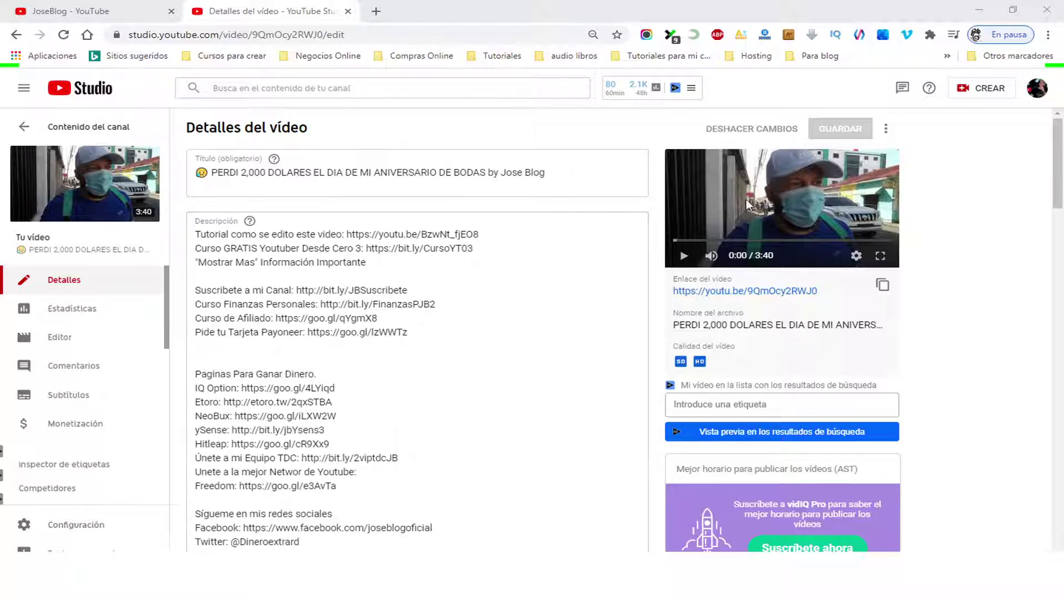
pyautogui.click(685, 258)
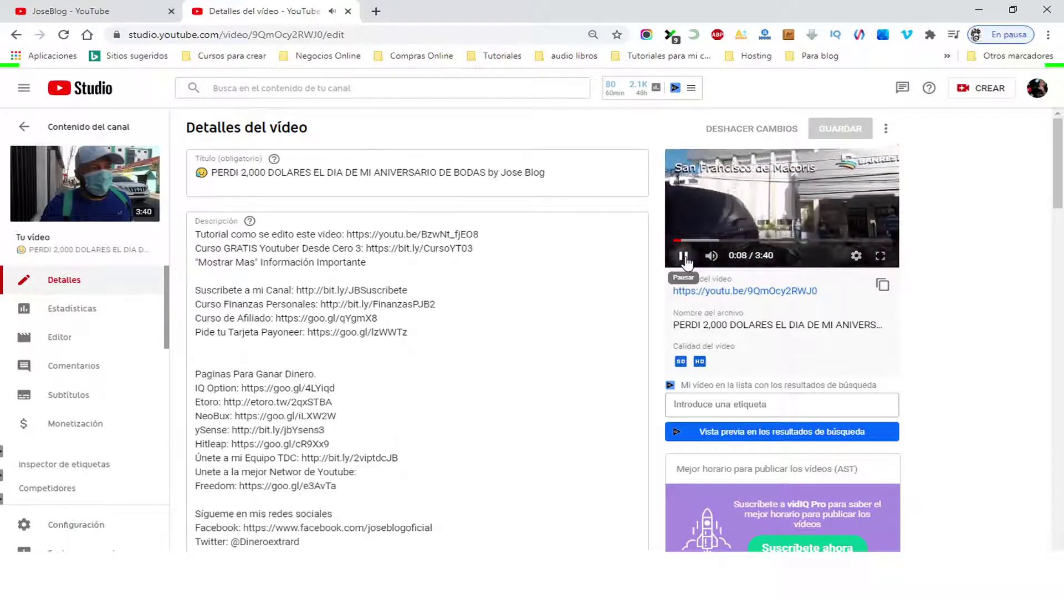
pyautogui.click(689, 257)
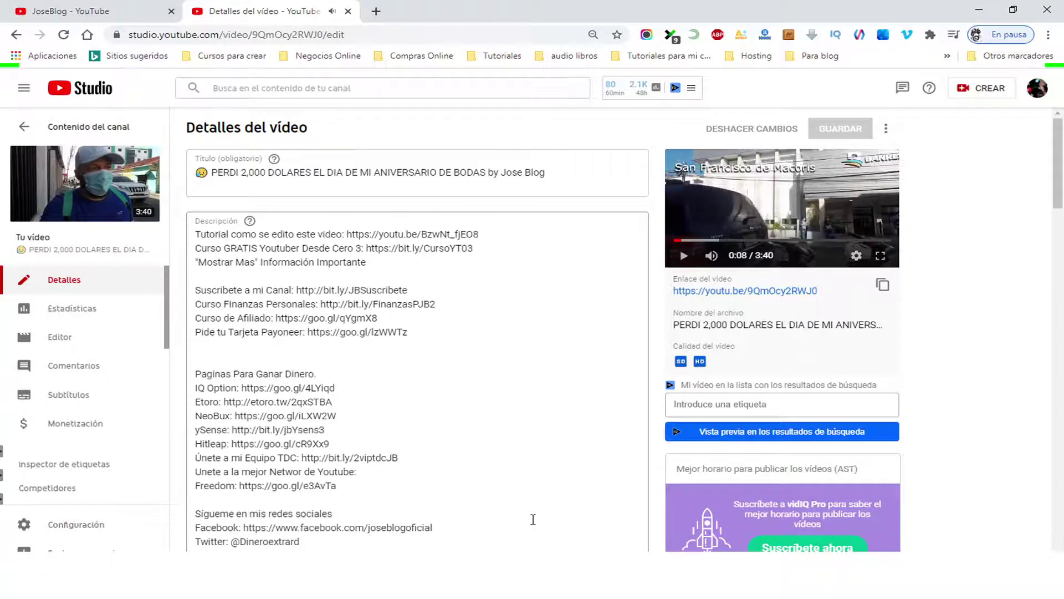
pyautogui.scroll(-5, 543, 504)
pyautogui.scroll(4, 551, 489)
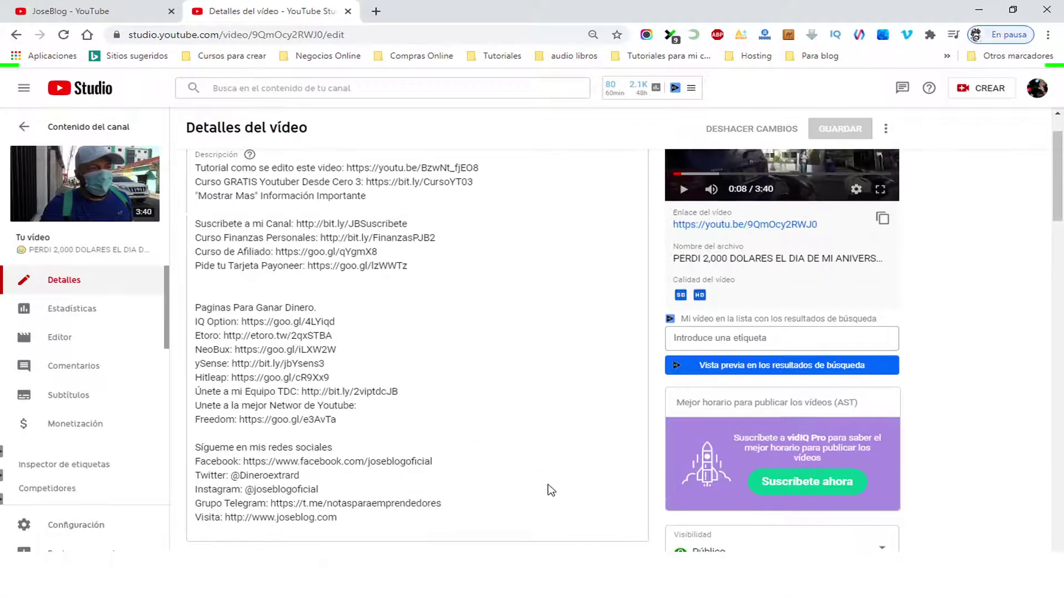
pyautogui.scroll(1, 550, 490)
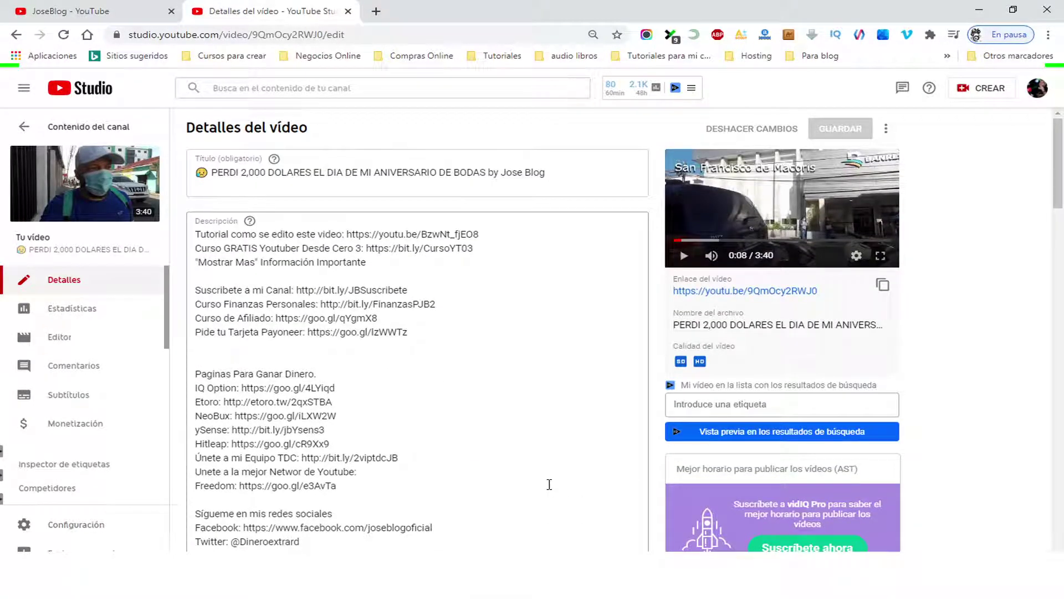
pyautogui.press('F10')
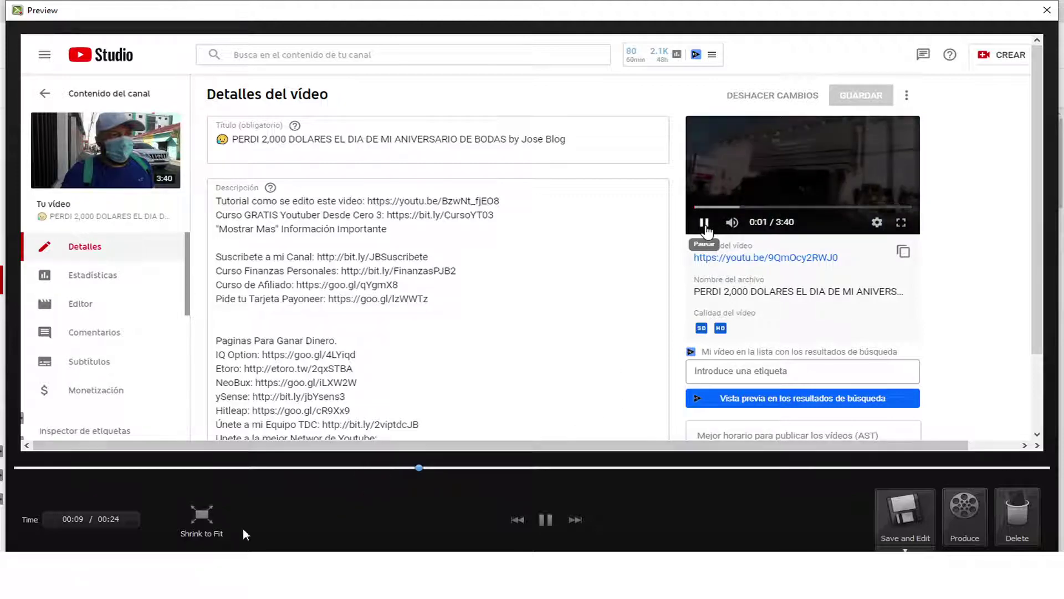
# Step: Pause the recording preview and save the capture for editing as "demo 2" in the Camtasia Studio folder
pyautogui.click(544, 521)
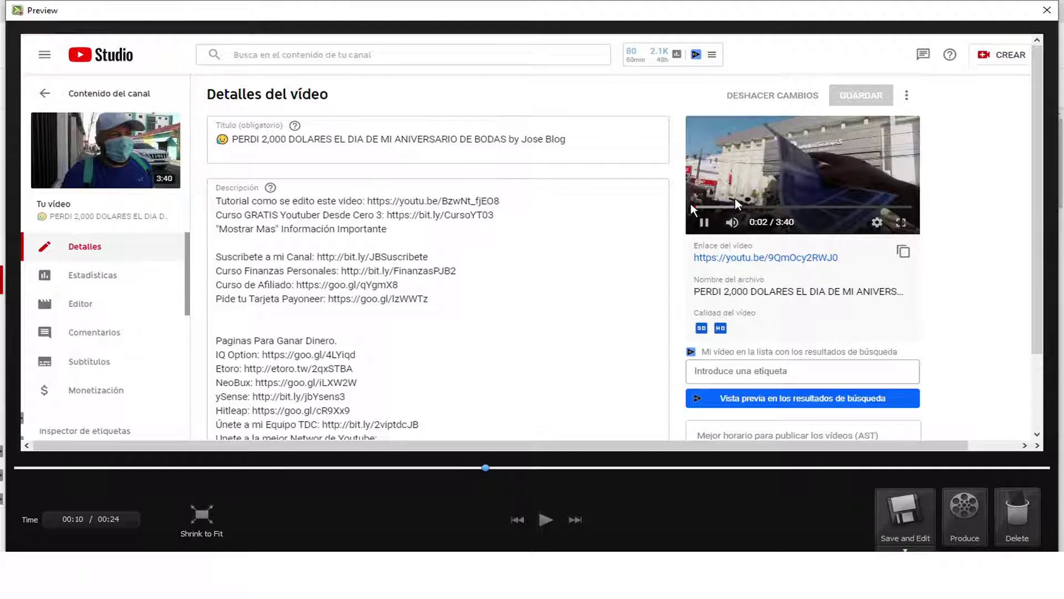
pyautogui.click(916, 526)
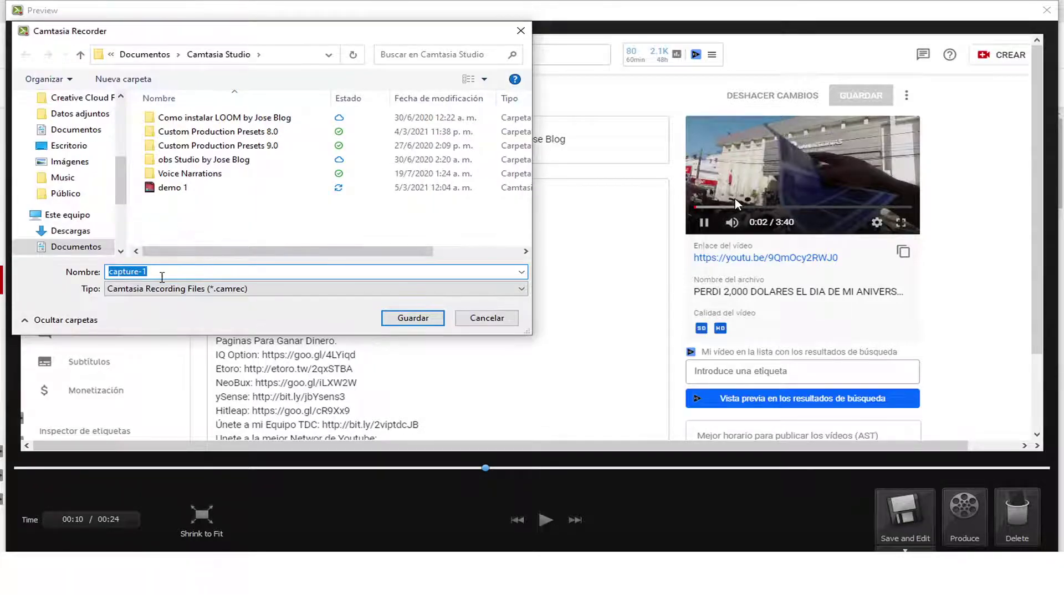
pyautogui.click(172, 188)
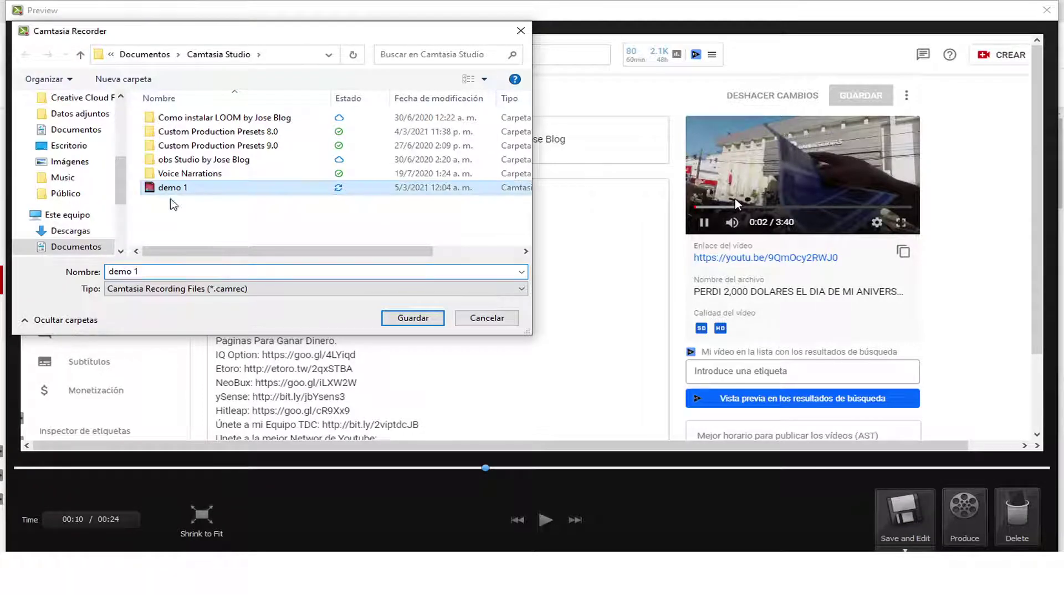
pyautogui.click(169, 271)
pyautogui.click(169, 272)
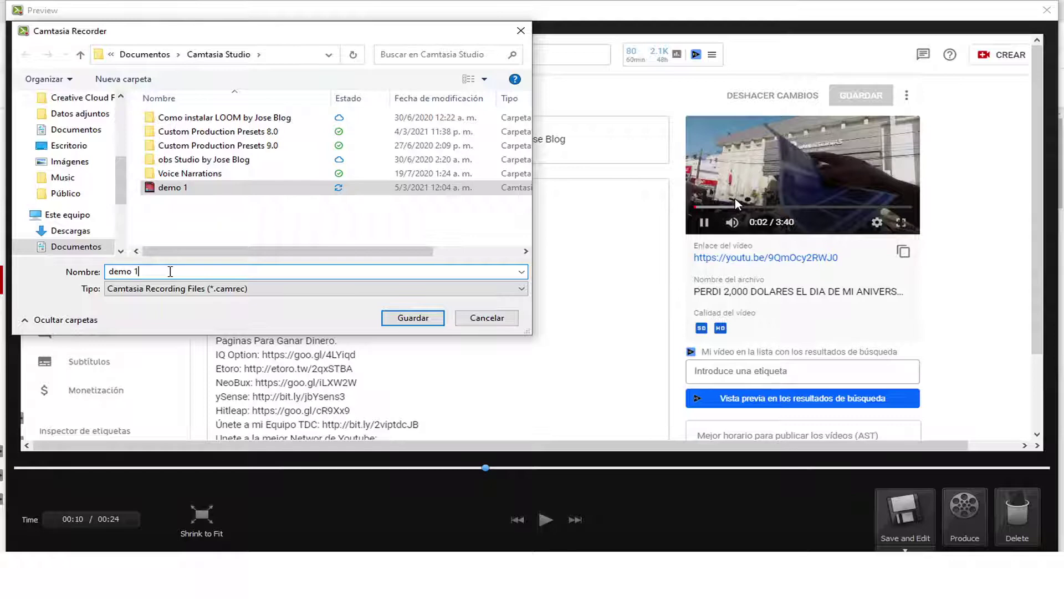
pyautogui.press('BackSpace')
pyautogui.write('2')
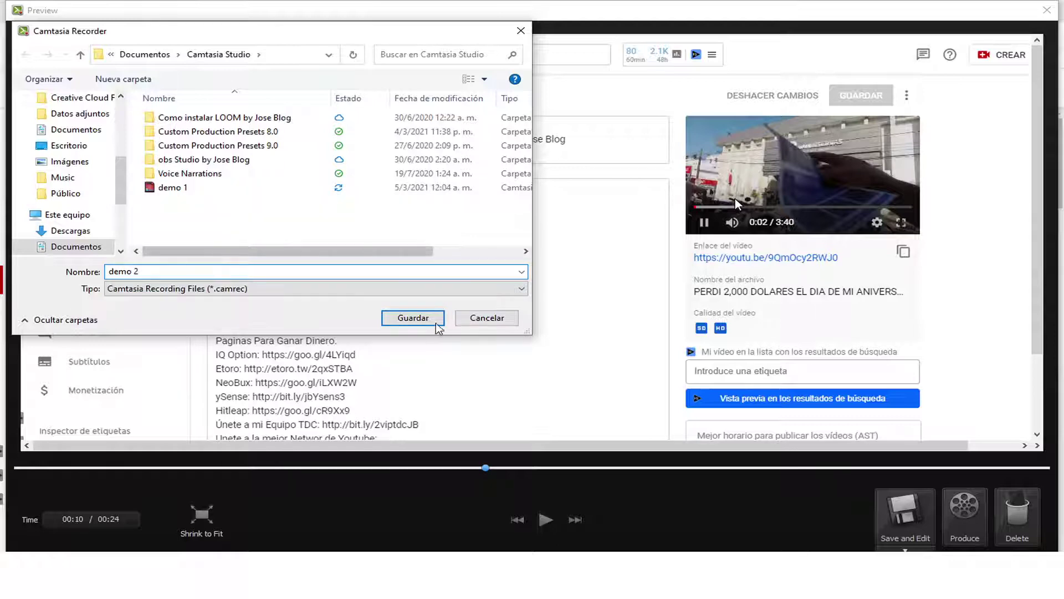
pyautogui.click(417, 319)
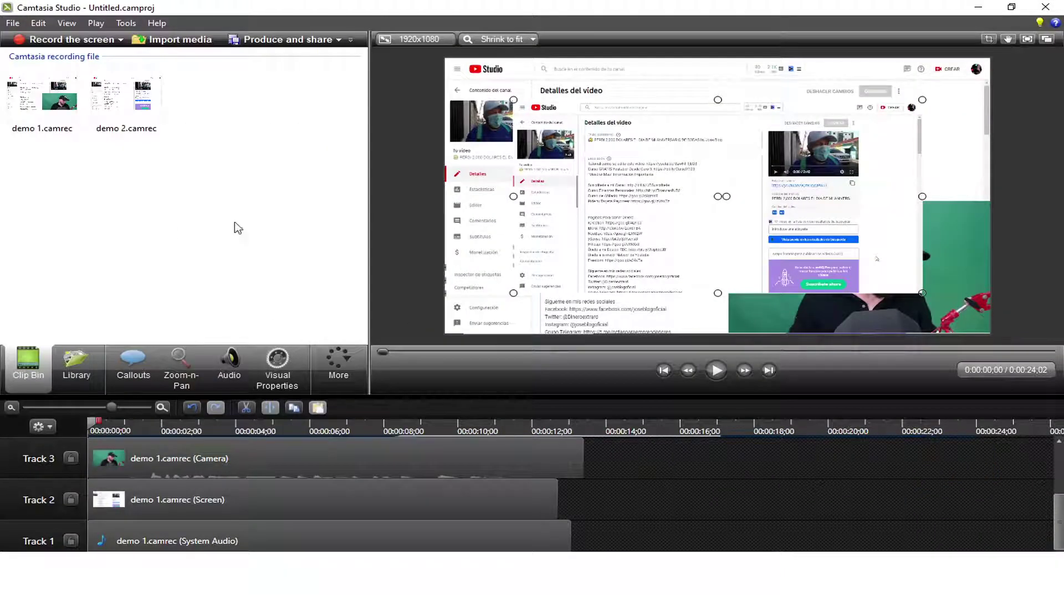
# Step: Shift the demo 1 screen and system audio clips on Tracks 1 and 2 to start at about 14 seconds
pyautogui.click(348, 456)
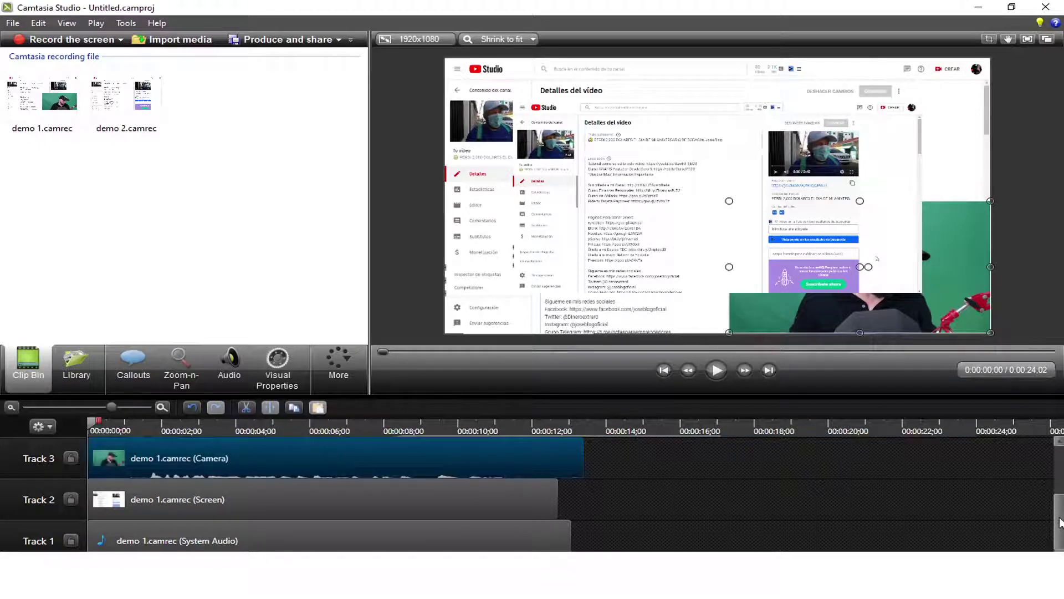
pyautogui.moveTo(1056, 518); pyautogui.dragTo(1055, 465)
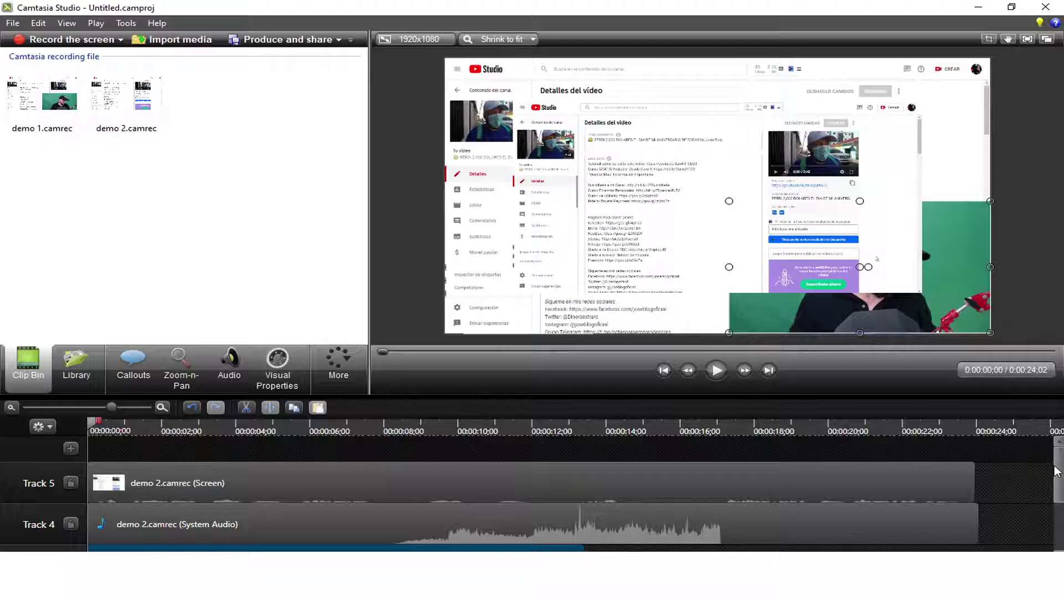
pyautogui.moveTo(1055, 466); pyautogui.dragTo(1057, 523)
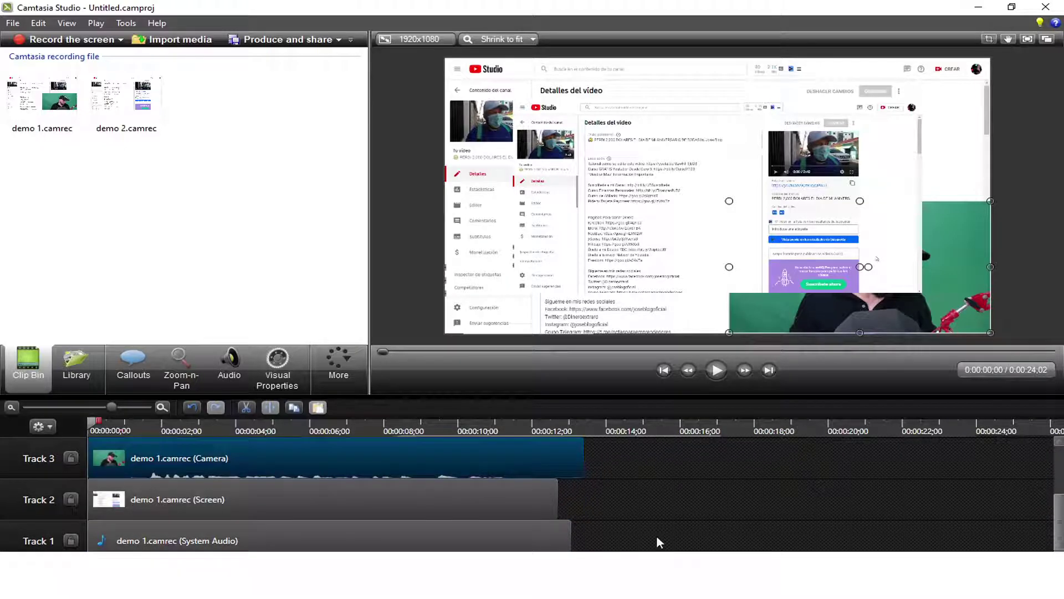
pyautogui.moveTo(632, 516); pyautogui.dragTo(898, 497)
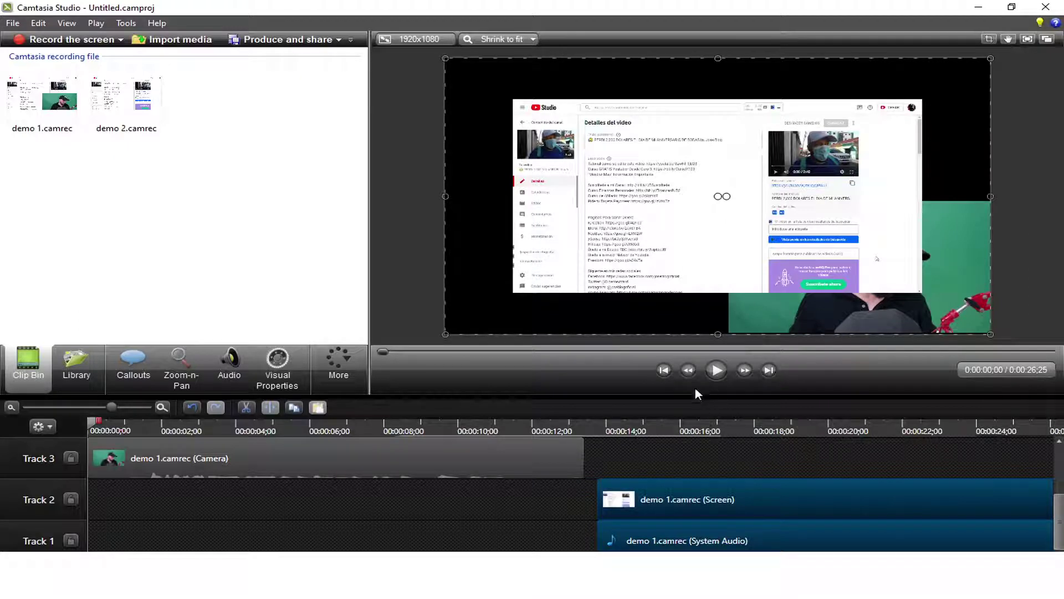
# Step: Move the demo 1 camera clip on Track 3 so its start aligns with the demo 1 screen clip
pyautogui.scroll(3, 1048, 488)
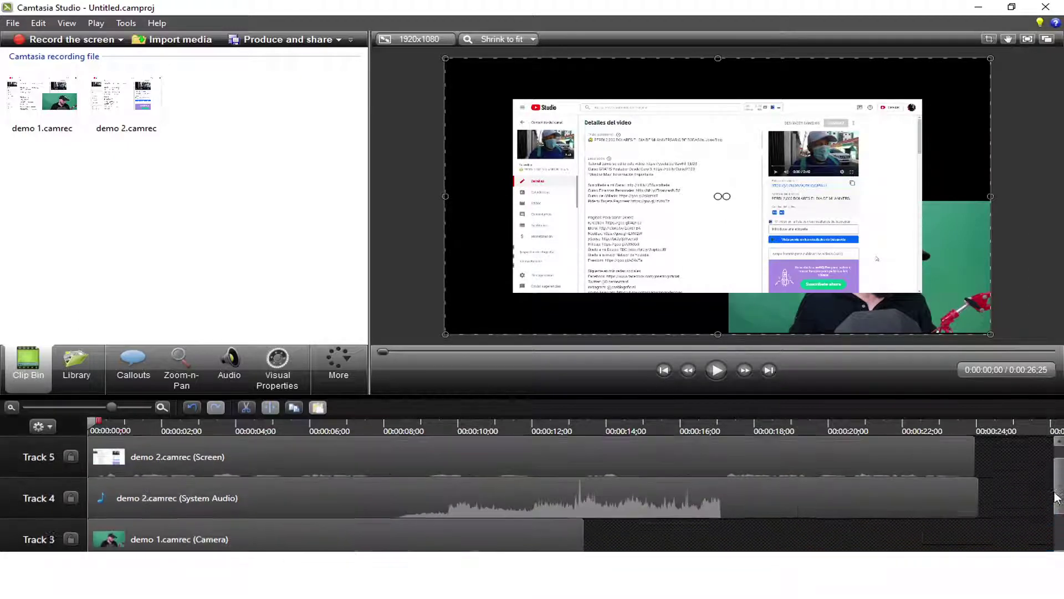
pyautogui.scroll(-3, 1051, 468)
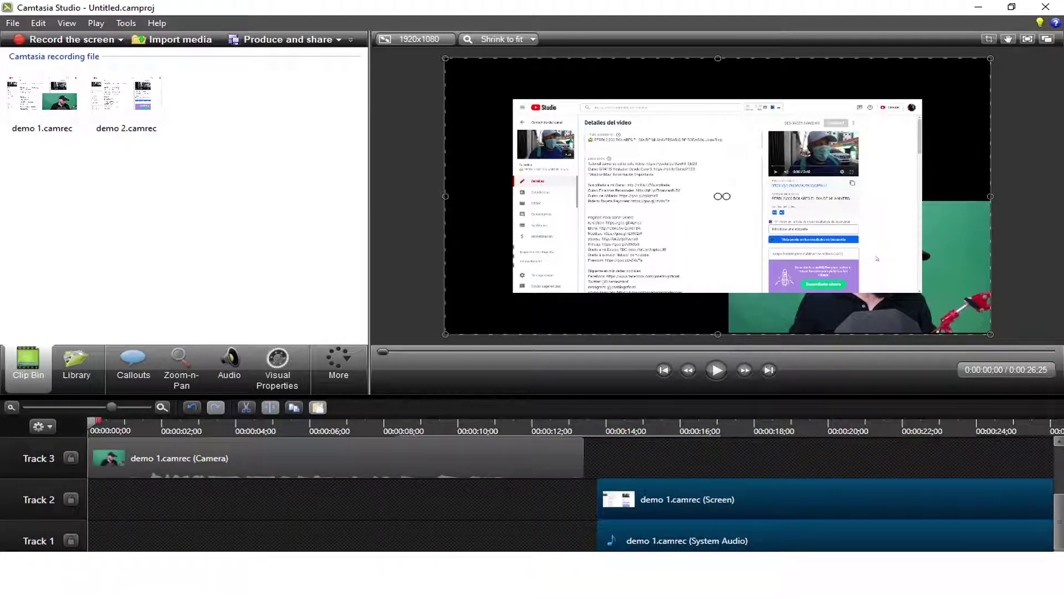
pyautogui.moveTo(1060, 534); pyautogui.dragTo(1053, 477)
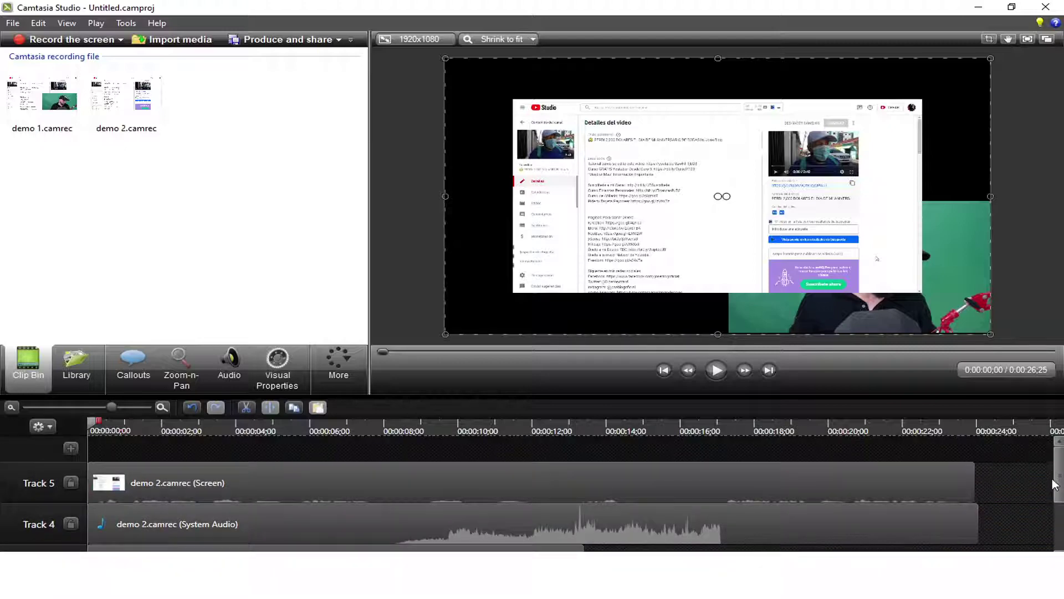
pyautogui.scroll(-2, 1053, 484)
pyautogui.click(1035, 521)
pyautogui.click(256, 504)
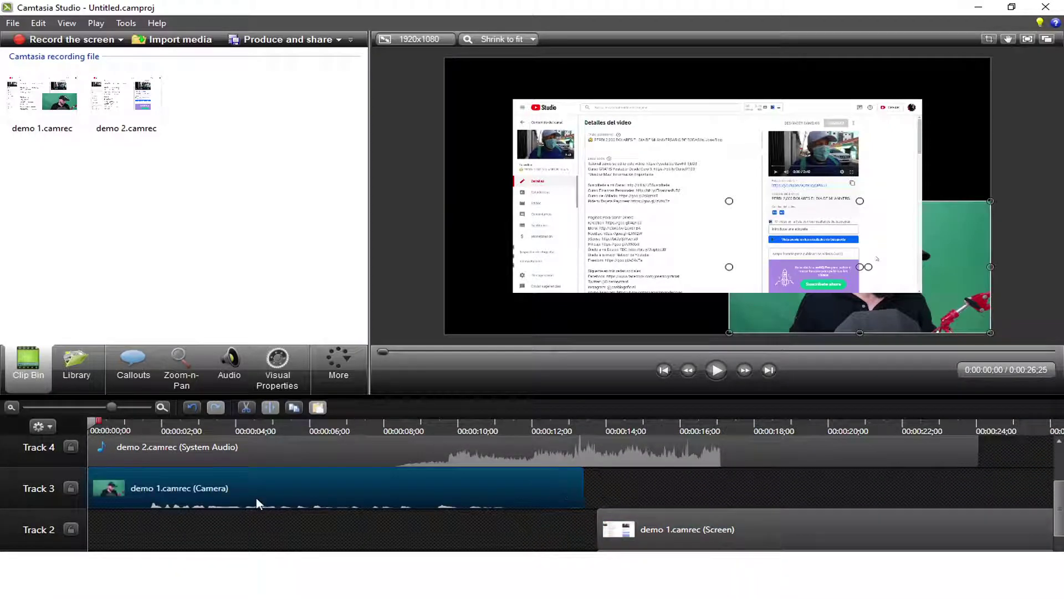
pyautogui.moveTo(256, 503); pyautogui.dragTo(764, 500)
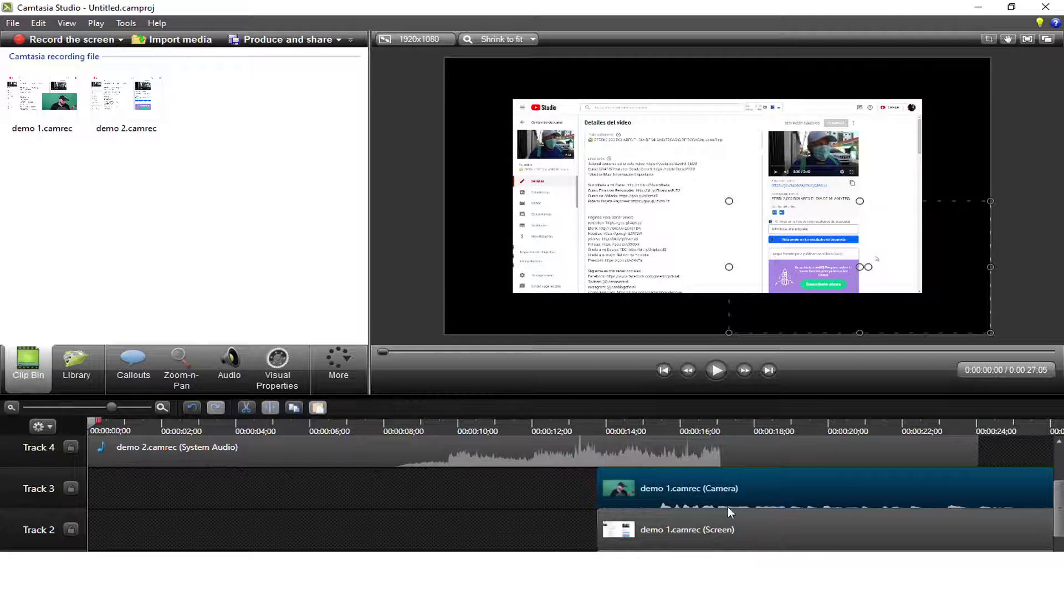
# Step: Move all three demo 1 clips together to start at the end of the demo 2 screen clip, about 24 seconds
pyautogui.scroll(-1, 1059, 501)
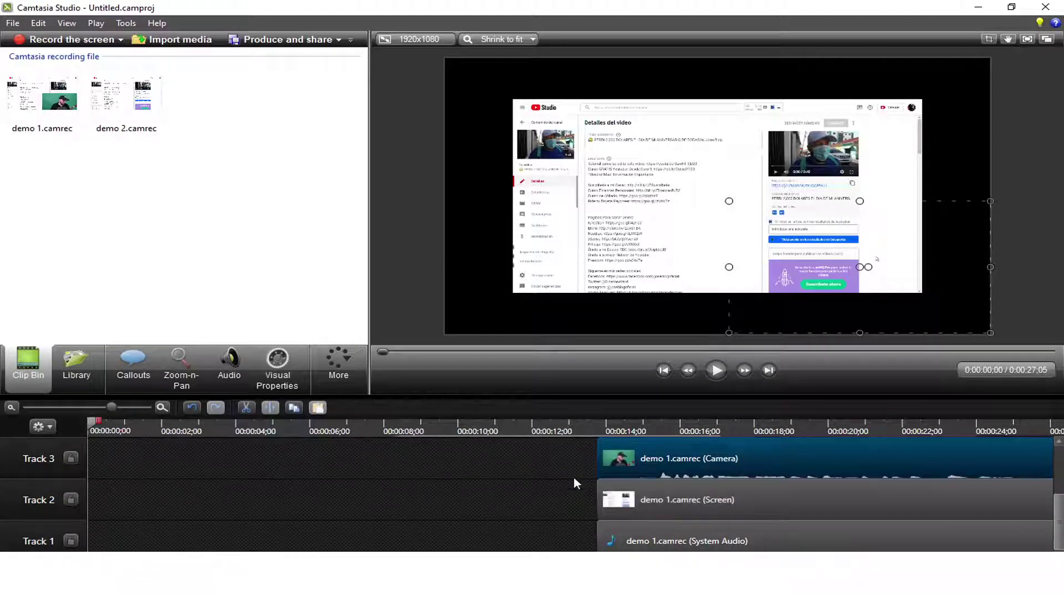
pyautogui.moveTo(574, 477); pyautogui.dragTo(895, 543)
pyautogui.scroll(2, 1060, 527)
pyautogui.scroll(-2, 1059, 527)
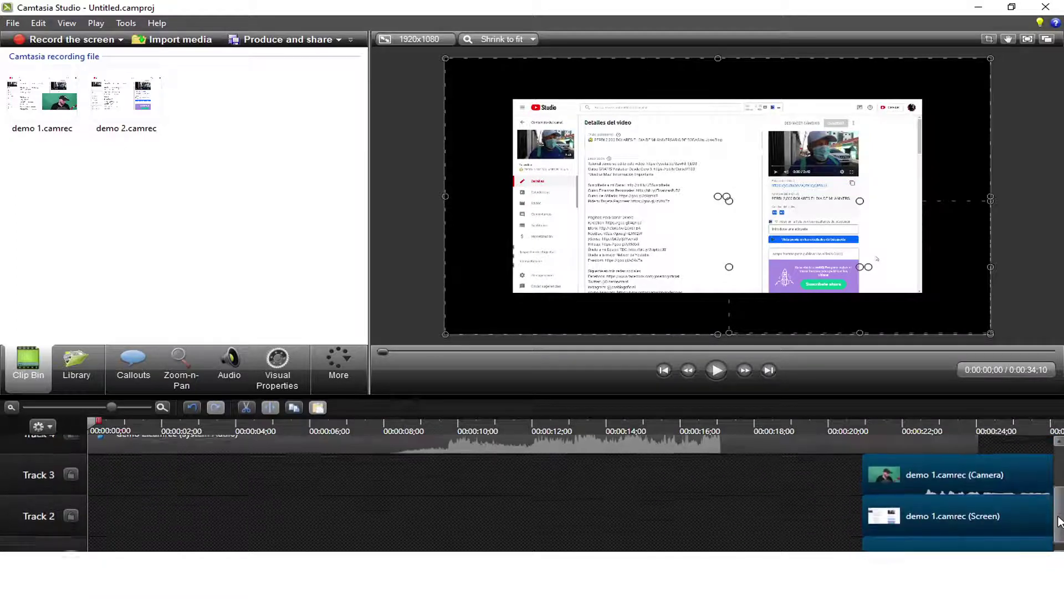
pyautogui.moveTo(907, 542); pyautogui.dragTo(1022, 534)
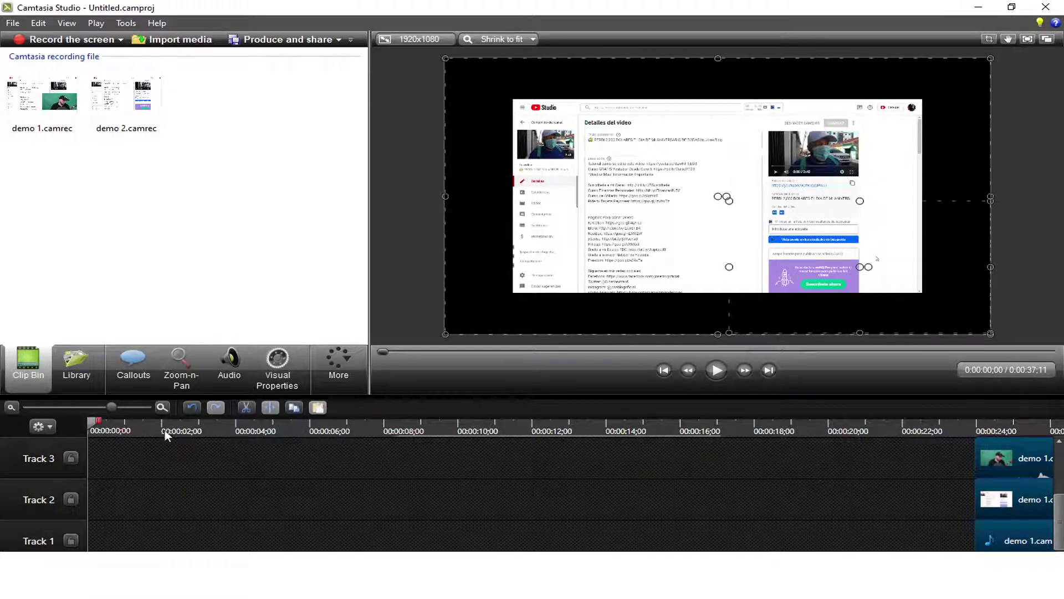
pyautogui.click(11, 409)
pyautogui.click(11, 408)
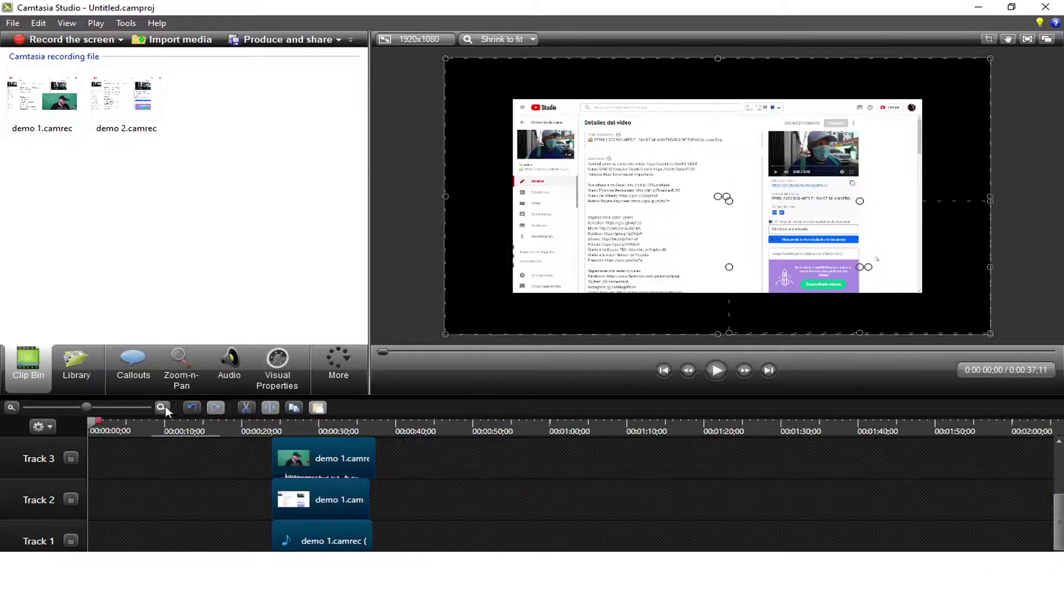
# Step: Move the three demo 1 clips up to Tracks 3, 4 and 5, starting right where the demo 2 screen clip ends
pyautogui.moveTo(1059, 521); pyautogui.dragTo(1059, 498)
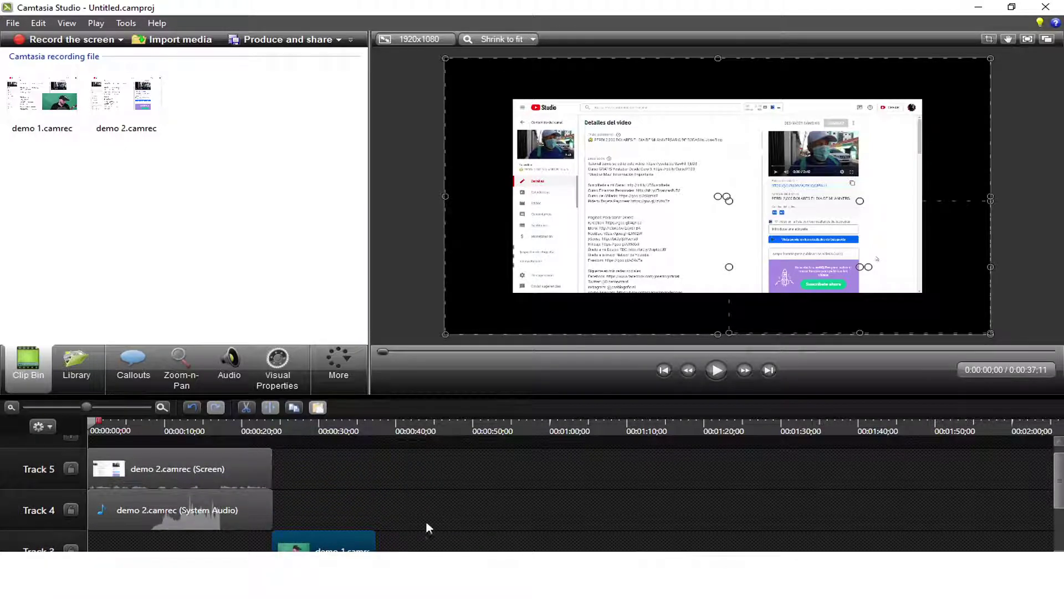
pyautogui.moveTo(356, 545); pyautogui.dragTo(350, 464)
pyautogui.moveTo(1056, 501); pyautogui.dragTo(1058, 544)
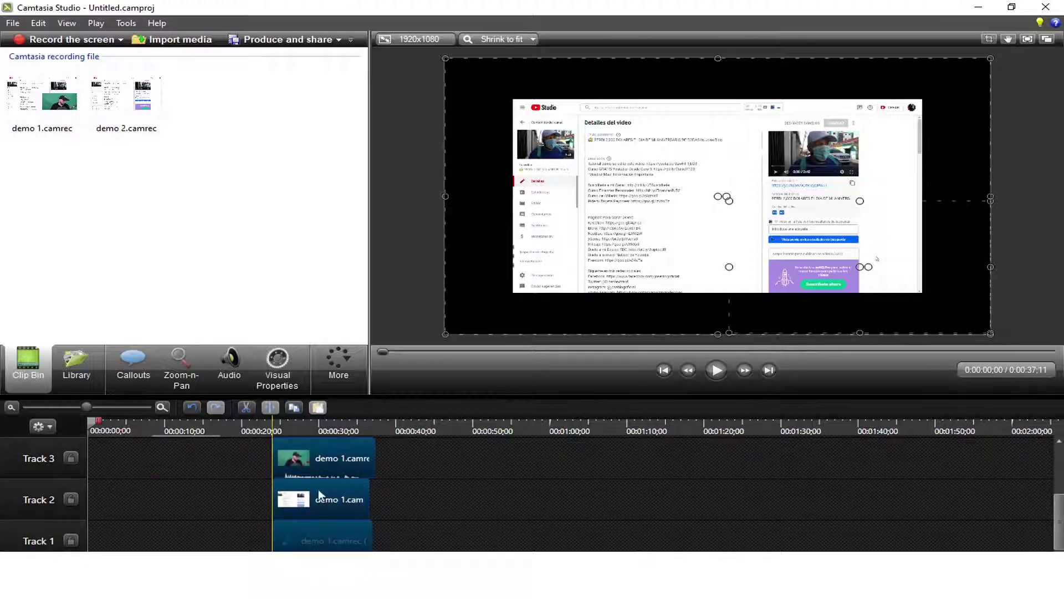
pyautogui.moveTo(318, 489); pyautogui.dragTo(326, 460)
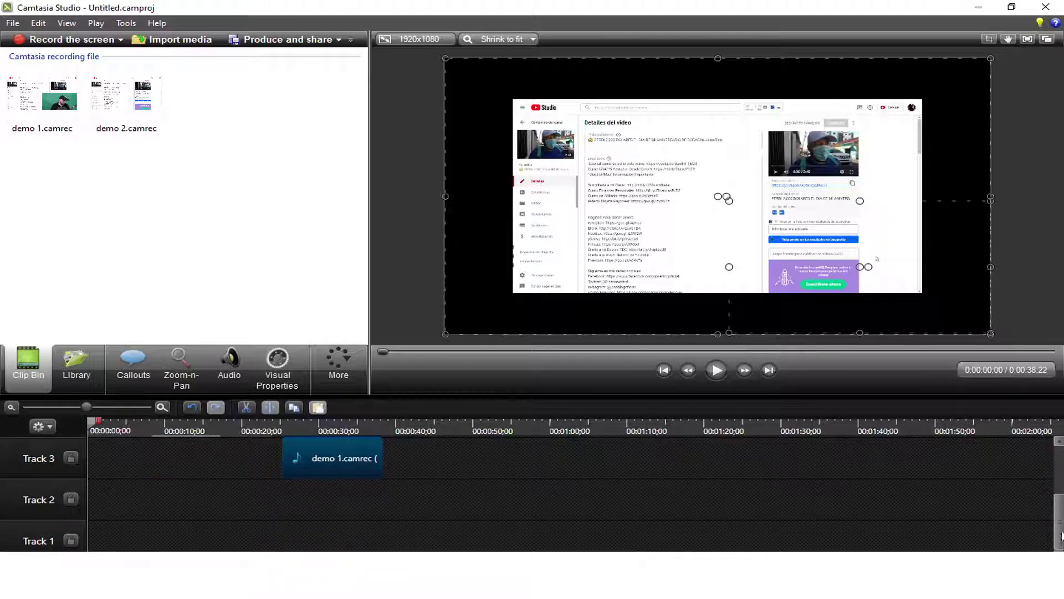
pyautogui.moveTo(1059, 530); pyautogui.dragTo(1047, 482)
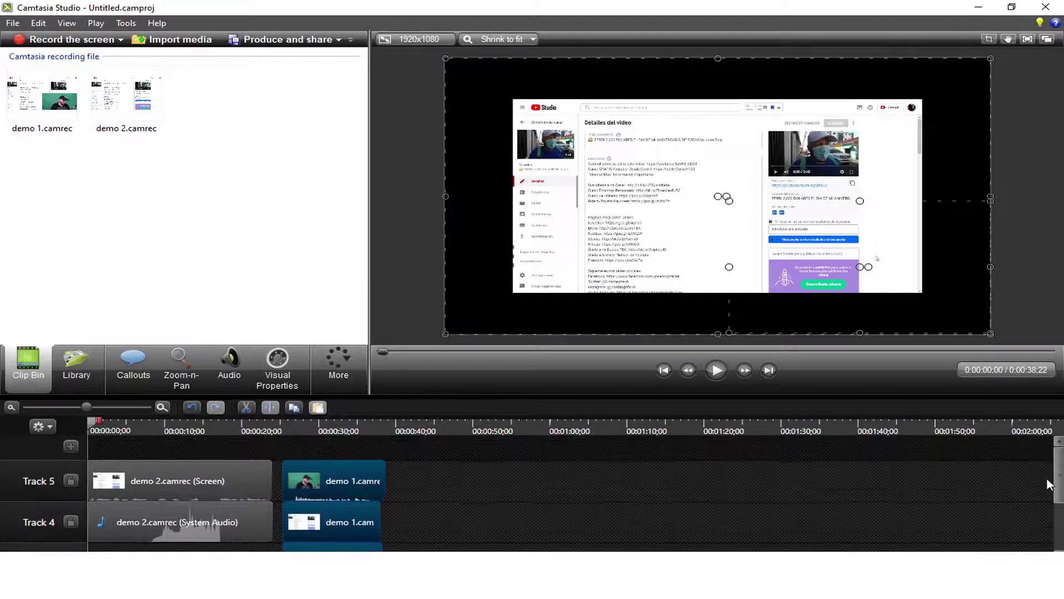
pyautogui.moveTo(332, 493); pyautogui.dragTo(232, 465)
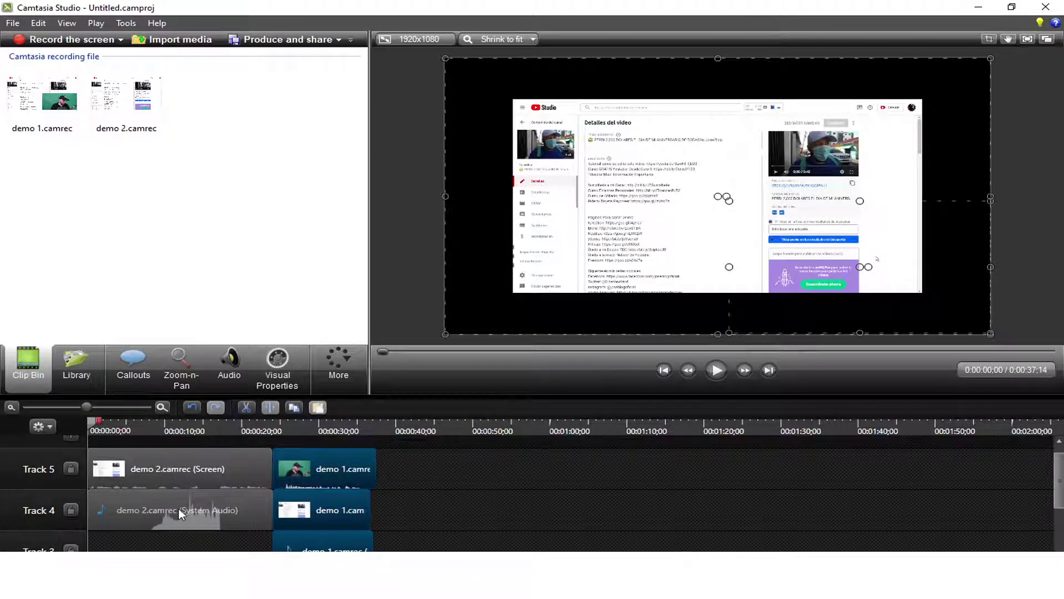
# Step: Select the demo 2 screen clip and choose custom 1920 x 1080 editing dimensions with the aspect ratio kept
pyautogui.click(175, 468)
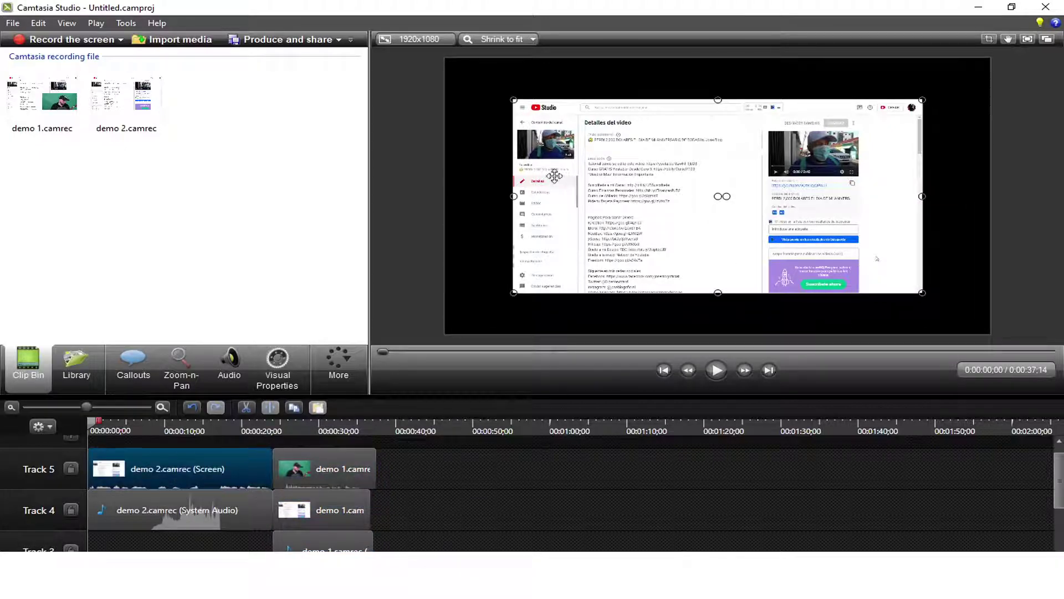
pyautogui.moveTo(413, 42)
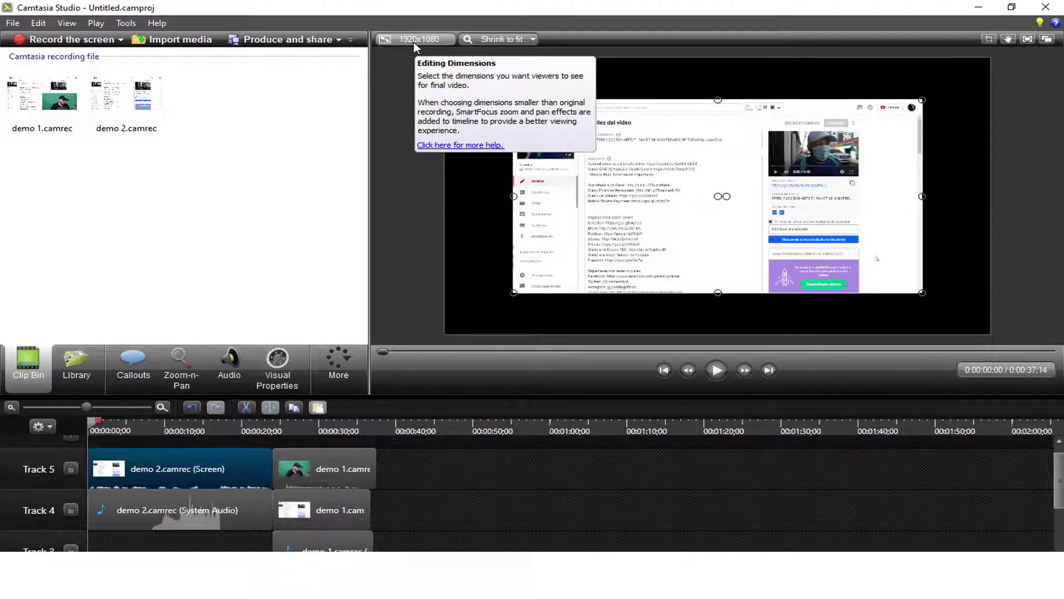
pyautogui.click(417, 41)
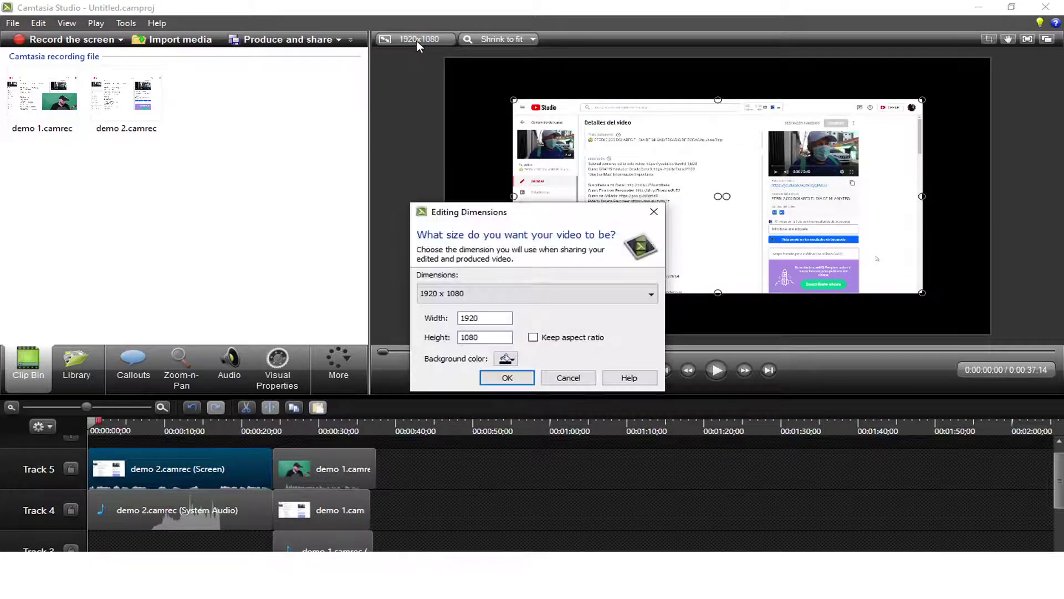
pyautogui.click(651, 300)
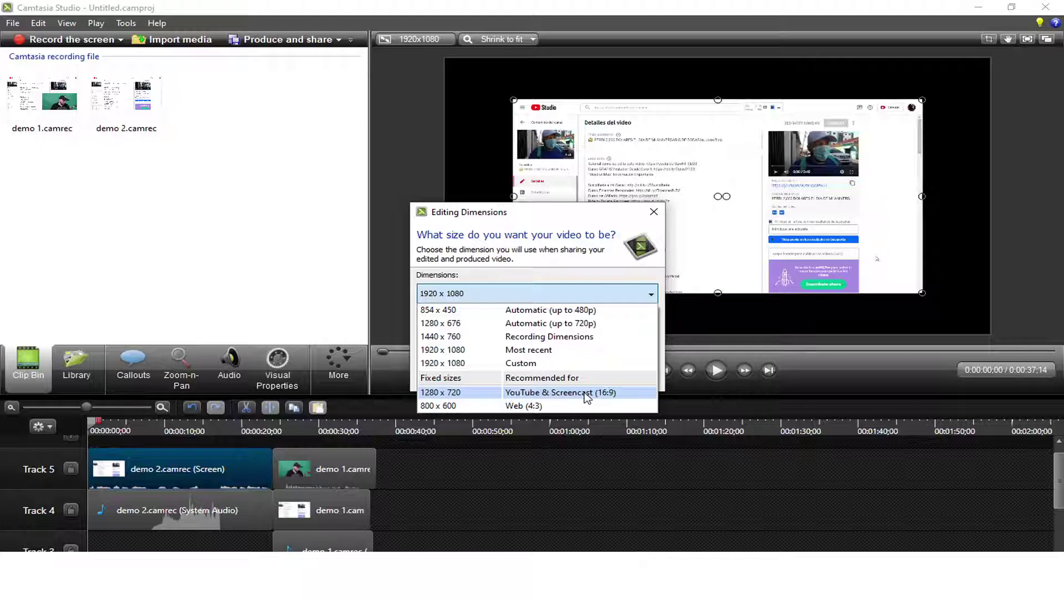
pyautogui.click(531, 363)
pyautogui.click(497, 319)
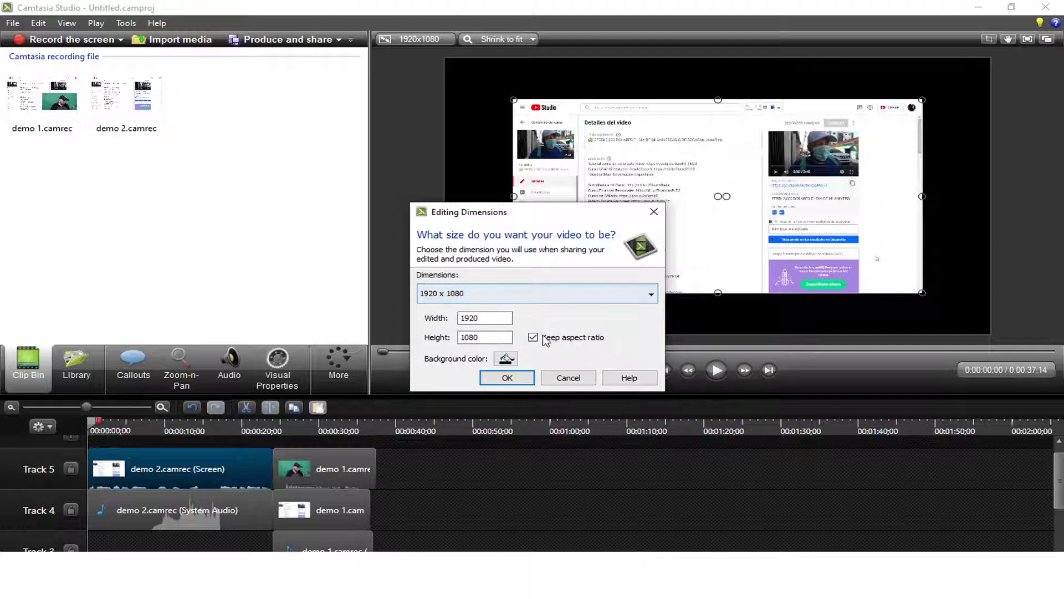
# Step: Try the 800 x 600 Web (4:3) size, and apply the custom 1920 x 1080 editing dimensions instead
pyautogui.click(571, 295)
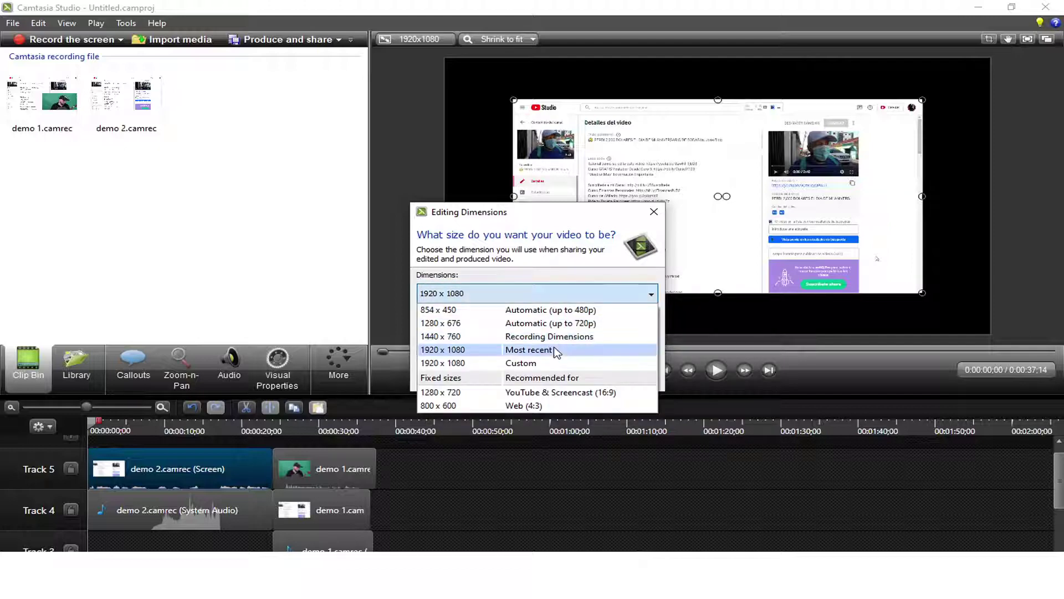
pyautogui.click(548, 406)
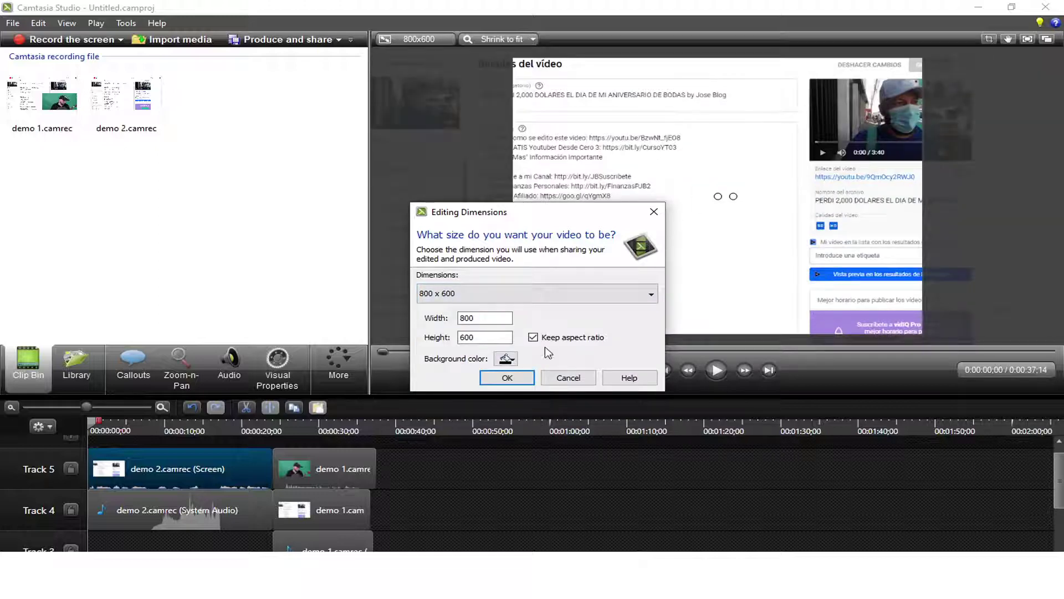
pyautogui.click(600, 300)
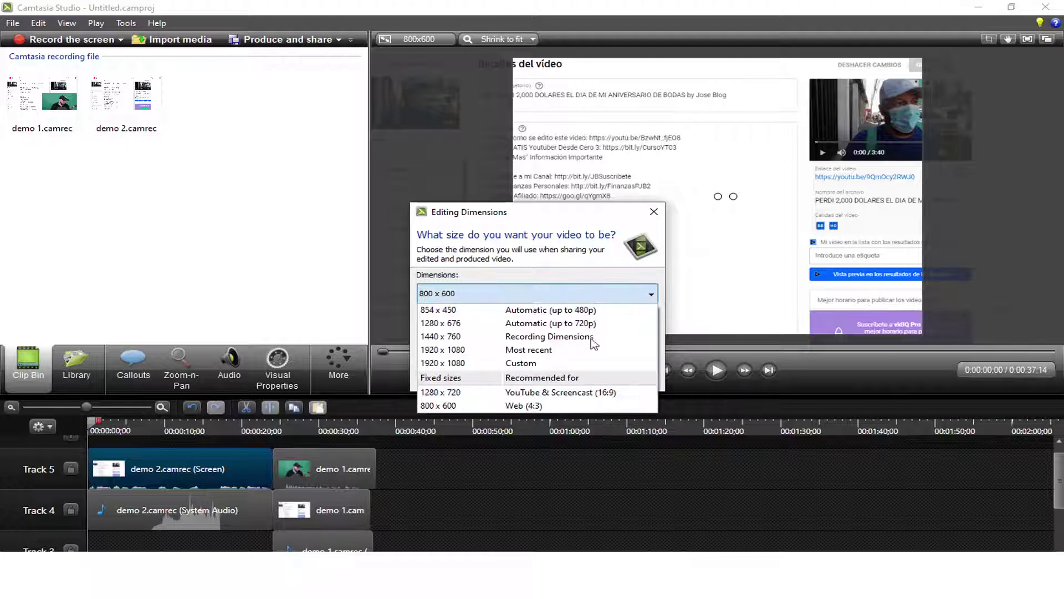
pyautogui.click(547, 368)
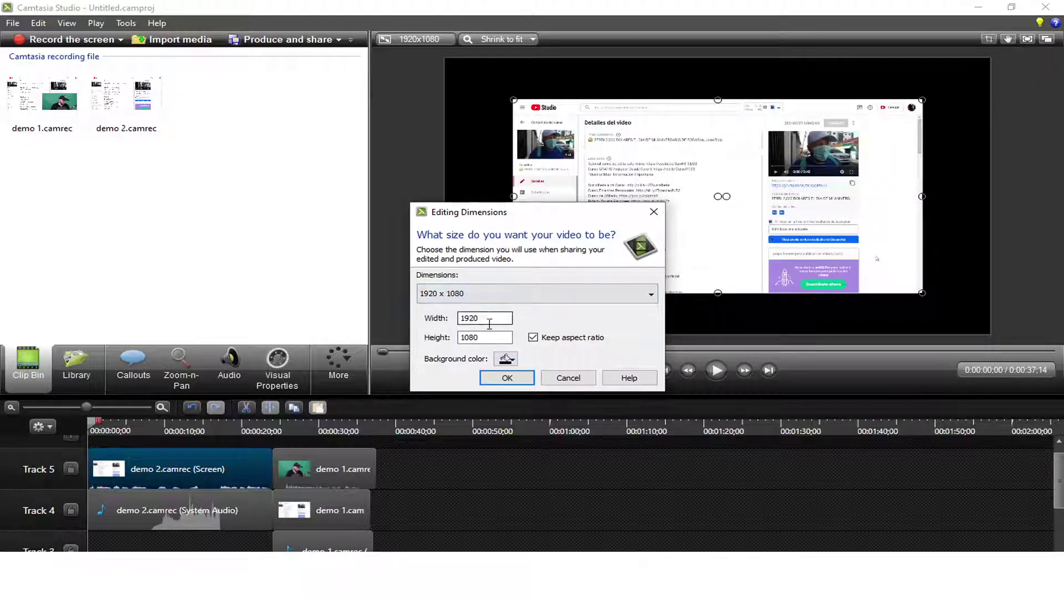
pyautogui.click(520, 381)
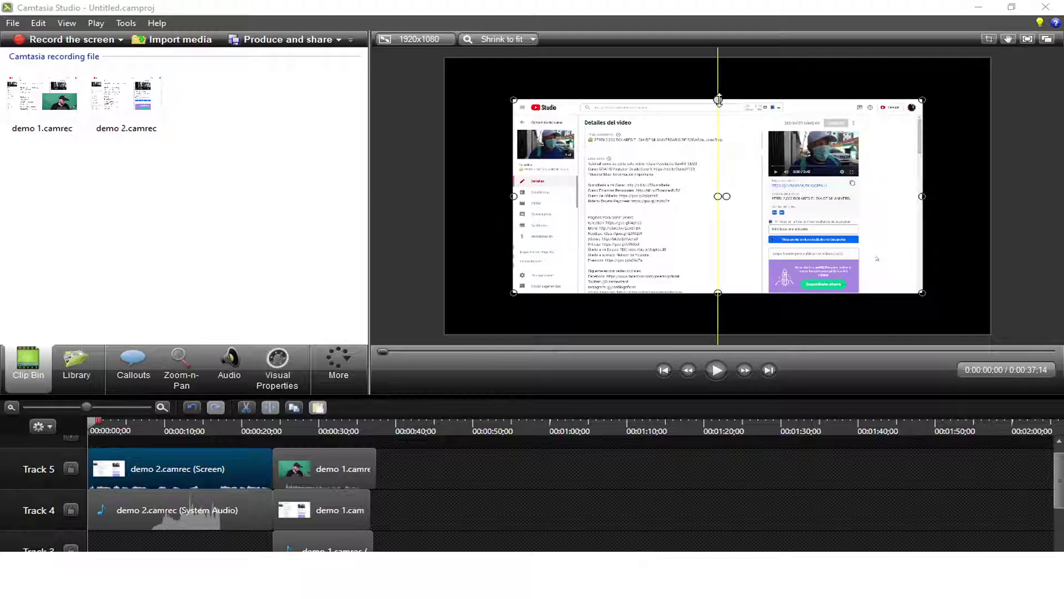
# Step: Stretch the demo 2 screen clip on the canvas to all four edges so it fills the black frame
pyautogui.moveTo(717, 100); pyautogui.dragTo(718, 58)
pyautogui.moveTo(718, 293); pyautogui.dragTo(717, 333)
pyautogui.moveTo(923, 195); pyautogui.dragTo(988, 194)
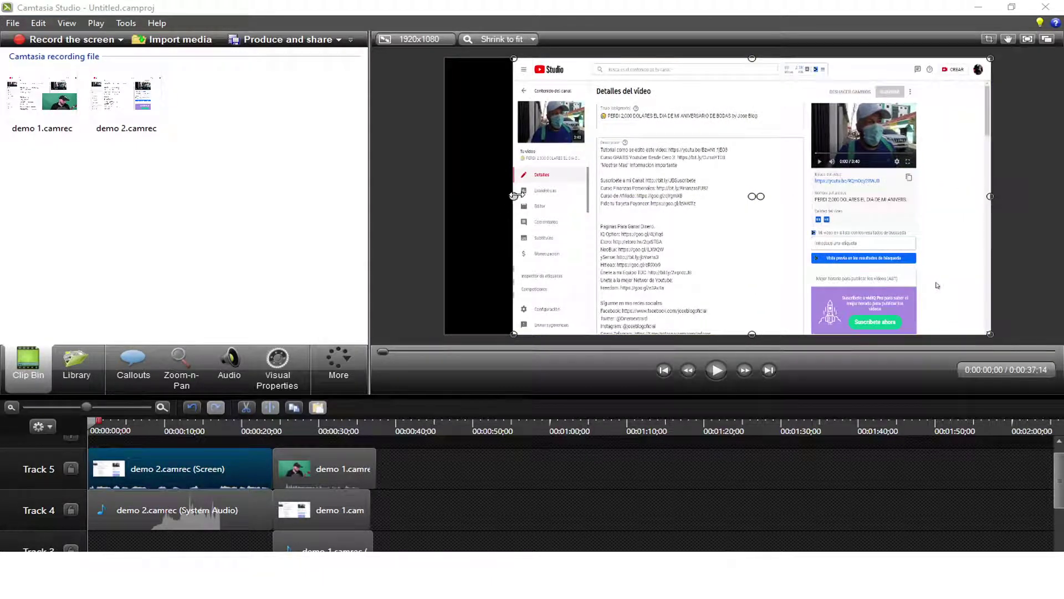
pyautogui.moveTo(514, 197); pyautogui.dragTo(445, 196)
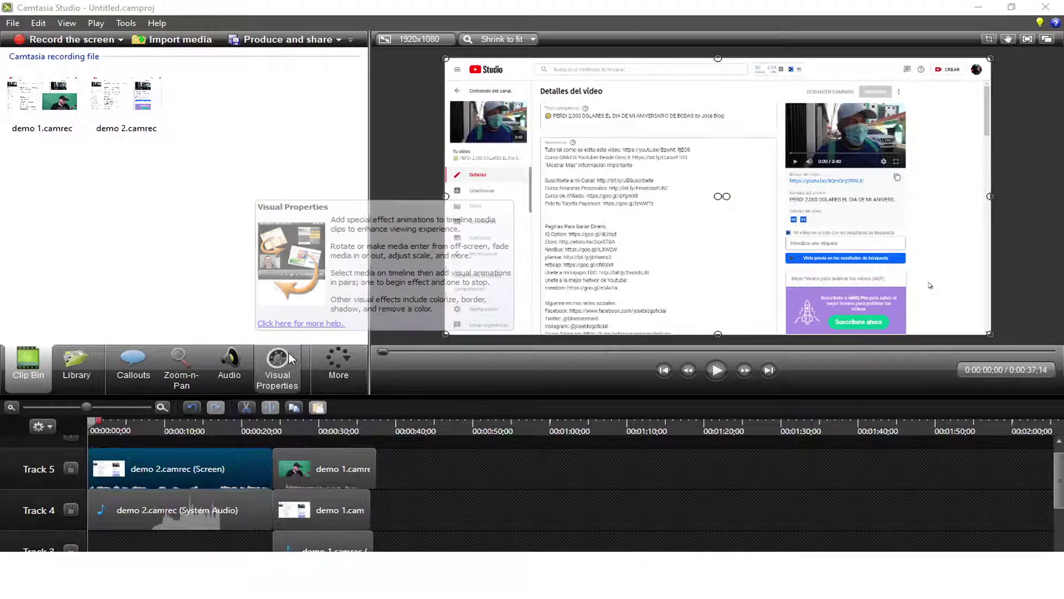
# Step: Play the first five seconds or so of the demo 2 clip to check its picture and sound
pyautogui.press('space')
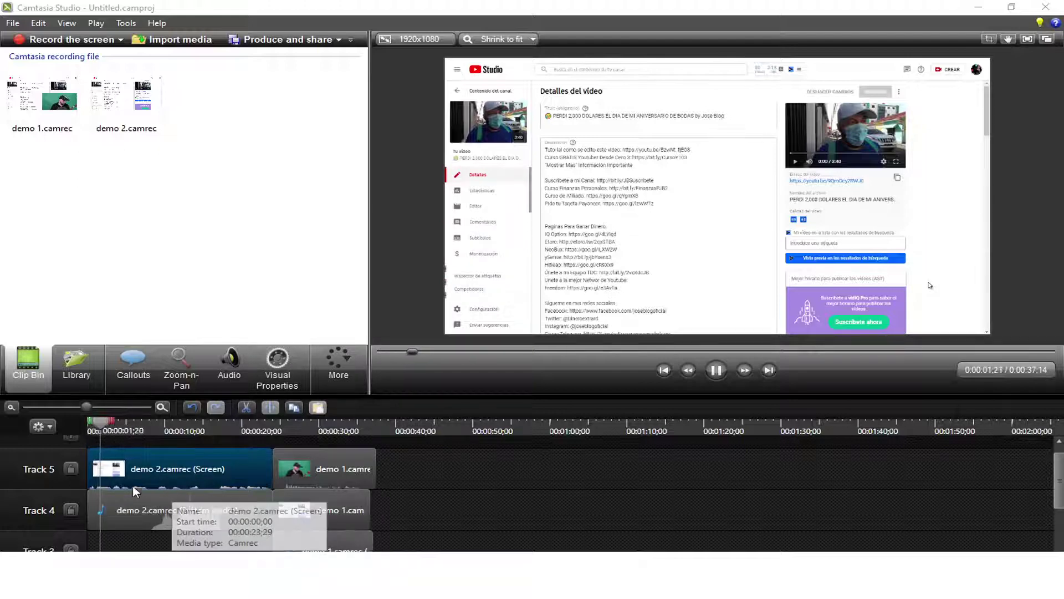
pyautogui.click(149, 476)
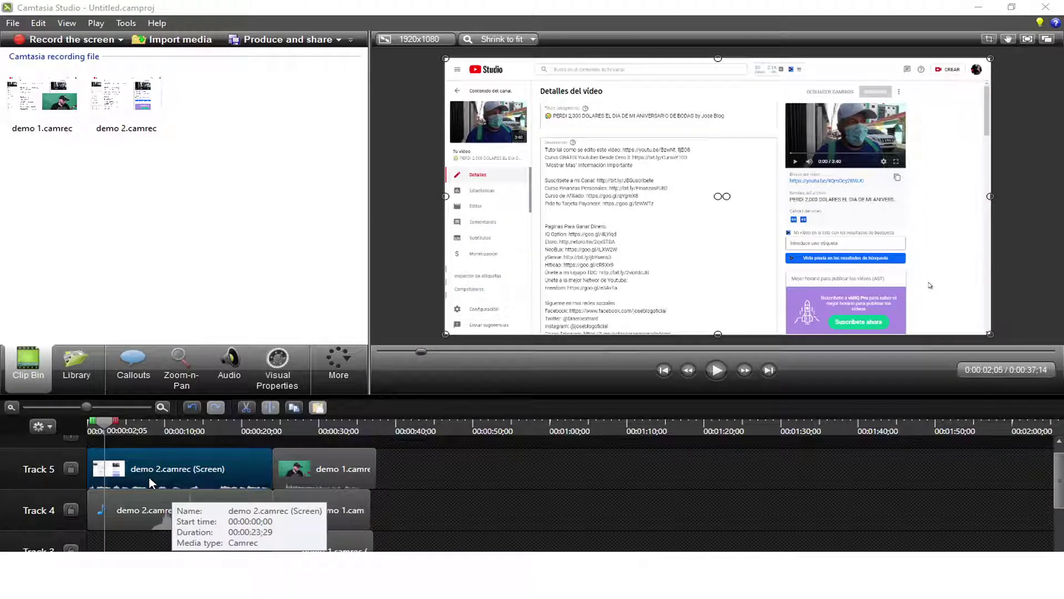
pyautogui.press('space')
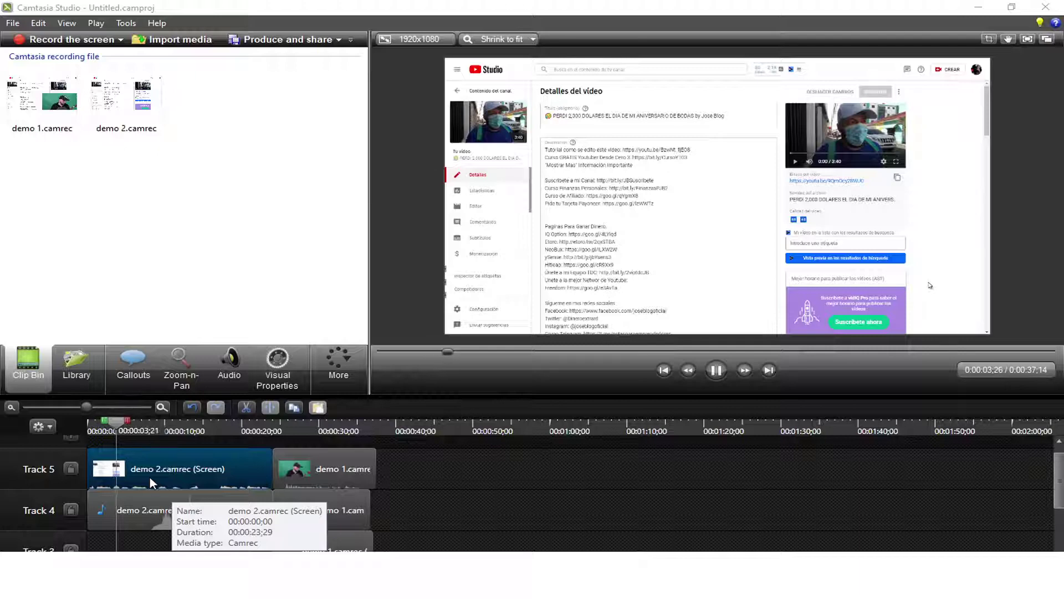
pyautogui.click(187, 471)
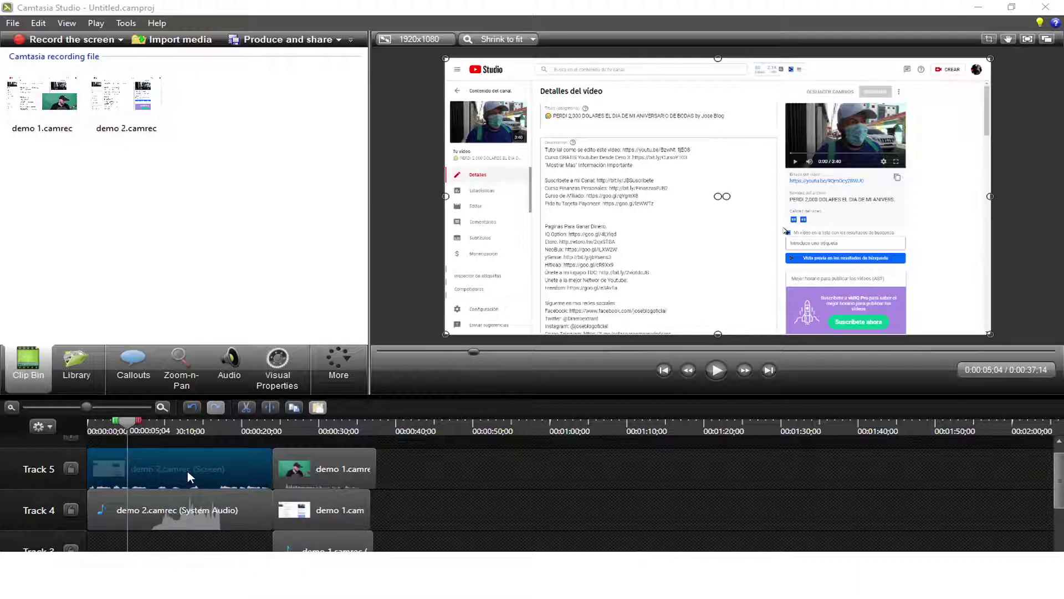
# Step: Enable volume leveling with medium volume variation on the demo 2 screen clip and play it from about four seconds
pyautogui.click(232, 370)
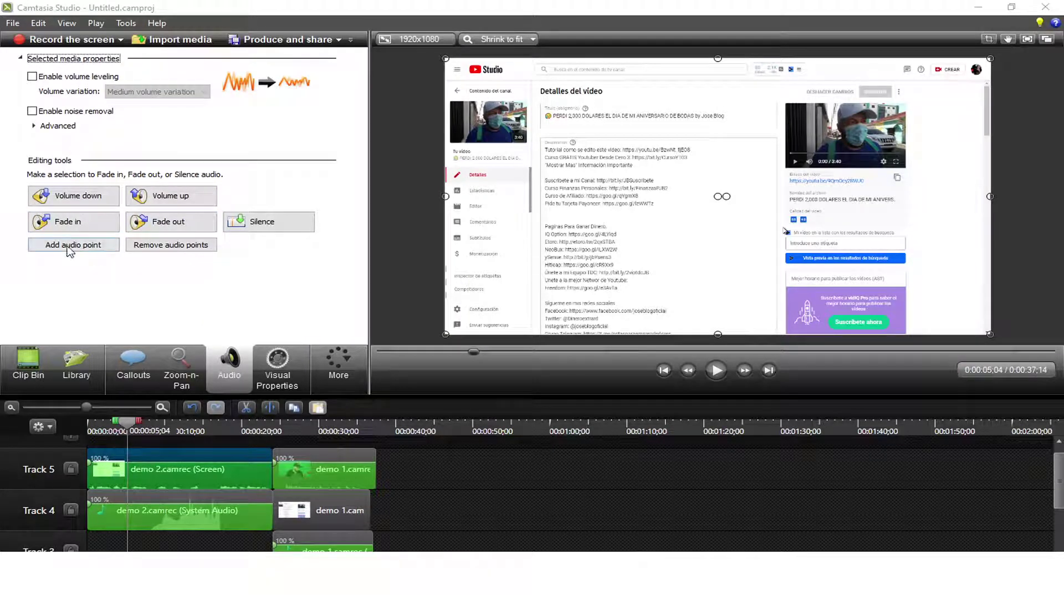
pyautogui.click(31, 76)
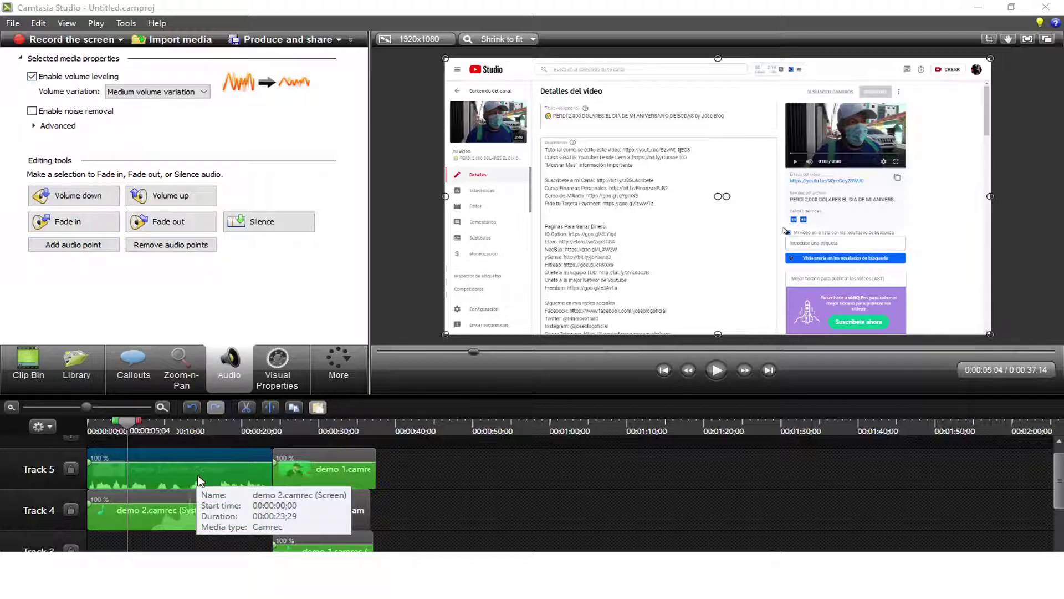
pyautogui.moveTo(127, 428); pyautogui.dragTo(118, 434)
pyautogui.press('space')
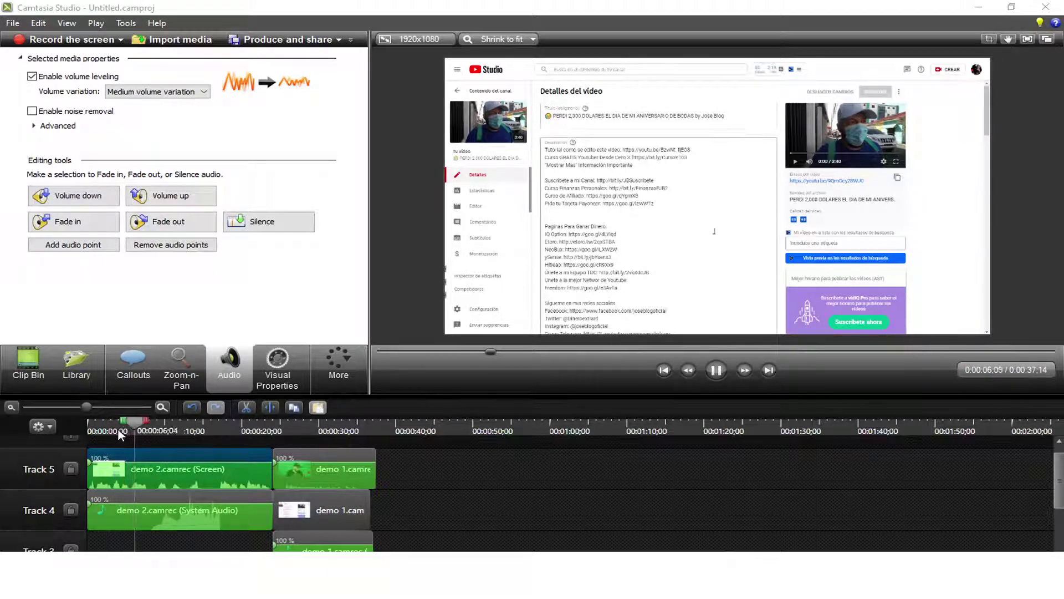
# Step: Try high volume variation on the demo 2 screen clip and listen to it from about 3 to 6 seconds
pyautogui.click(203, 92)
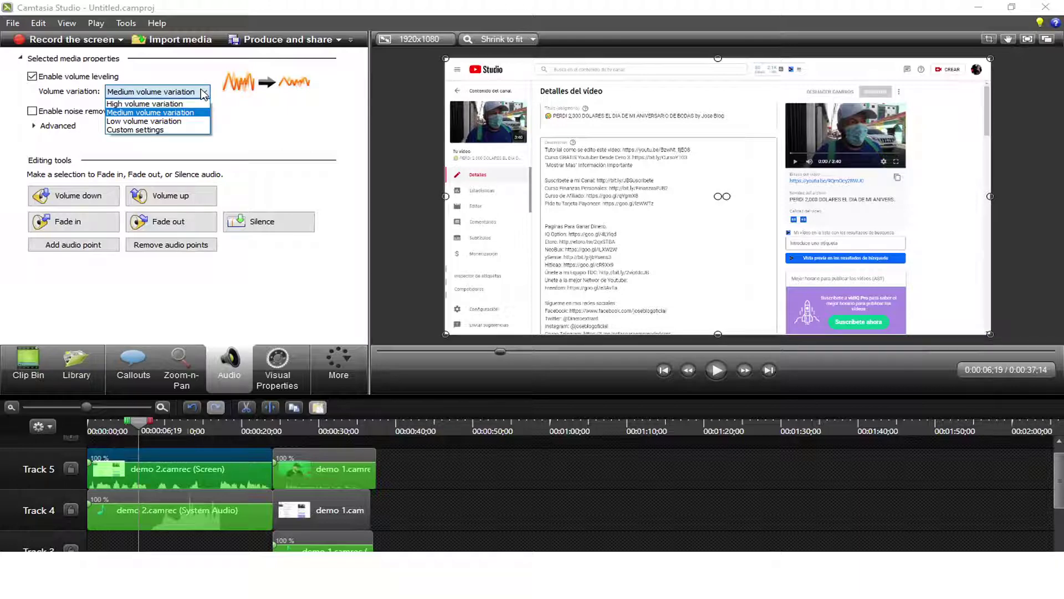
pyautogui.click(199, 103)
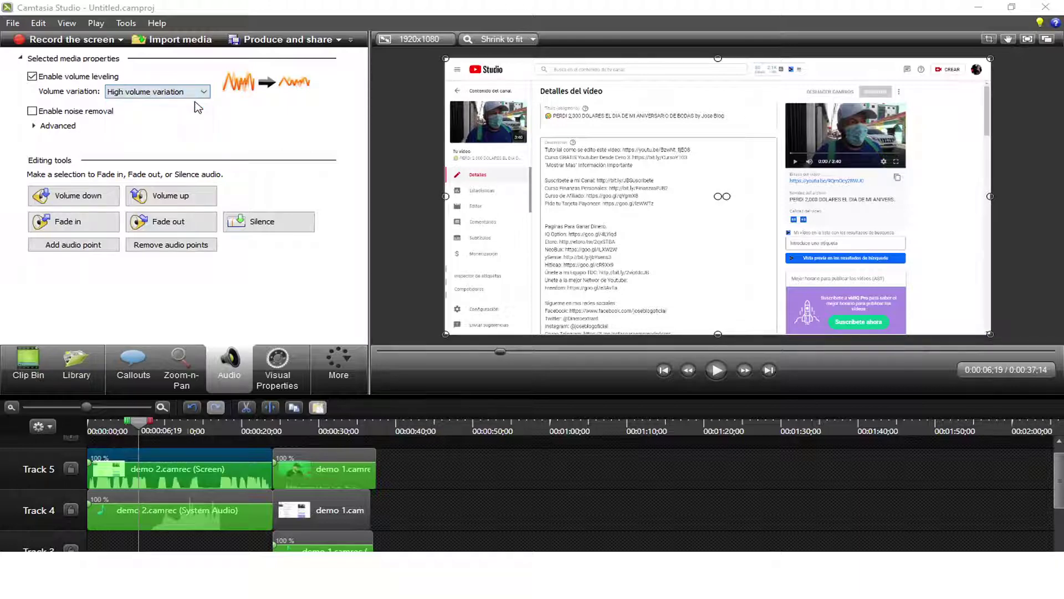
pyautogui.click(118, 430)
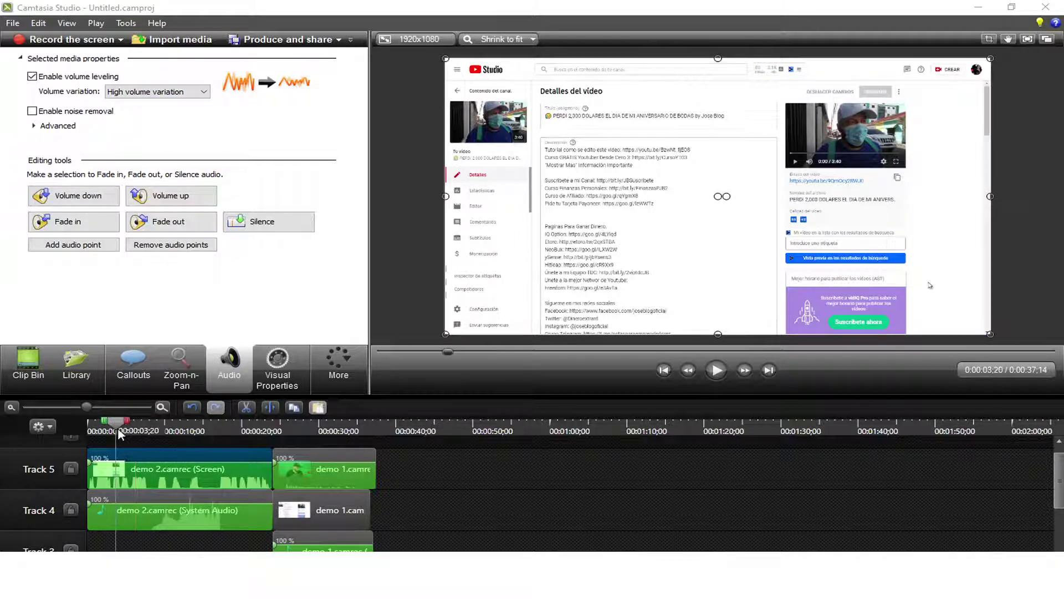
pyautogui.press('space')
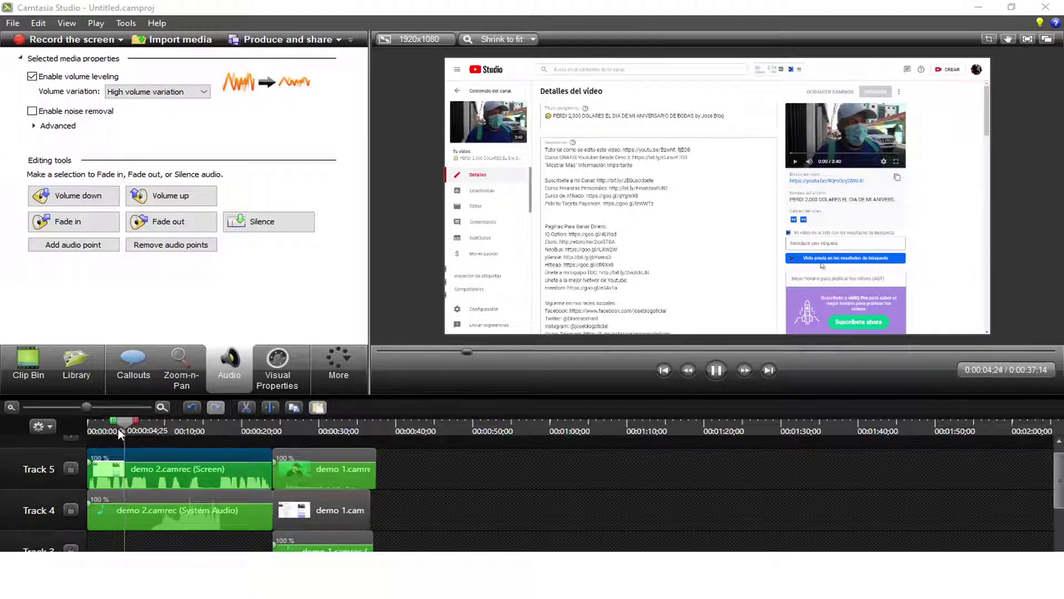
pyautogui.press('space')
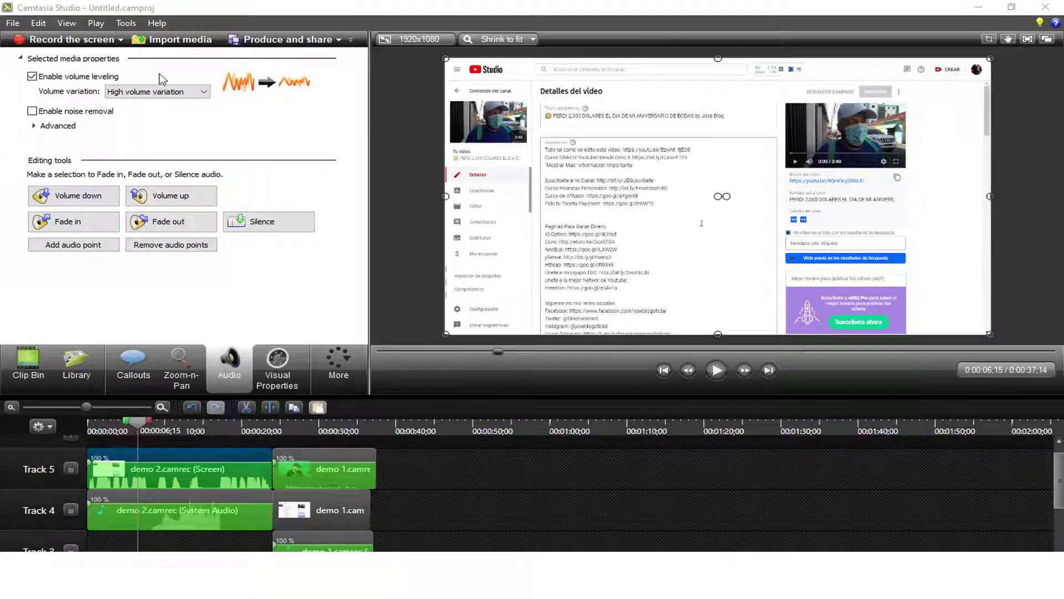
# Step: Set the demo 2 screen clip's leveling to medium volume variation, raise its volume slightly and play it back
pyautogui.click(194, 91)
pyautogui.click(190, 112)
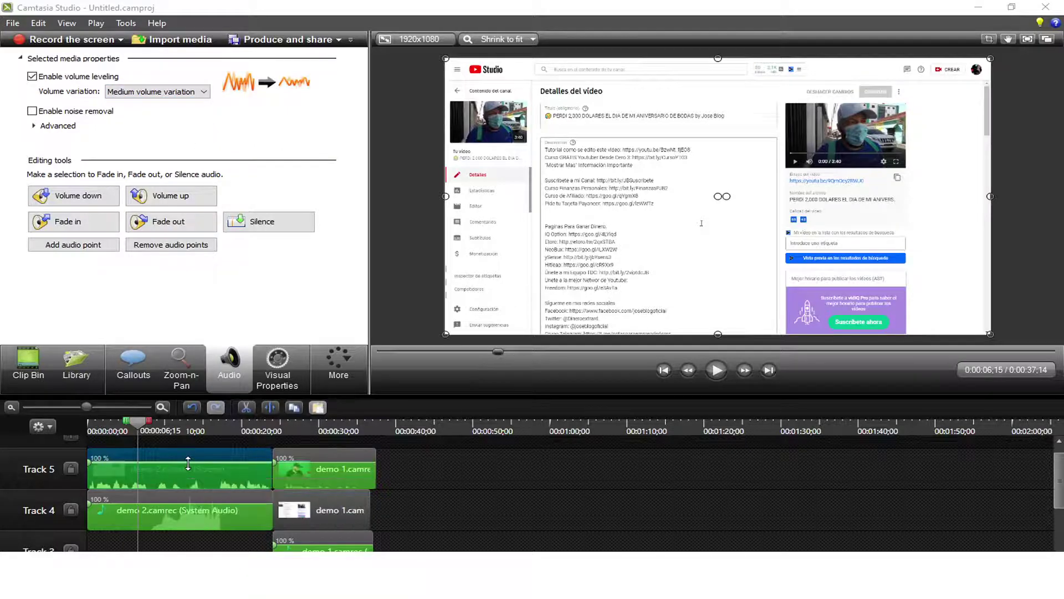
pyautogui.moveTo(189, 460)
pyautogui.mouseDown()
pyautogui.moveTo(190, 470)
pyautogui.moveTo(189, 459)
pyautogui.mouseUp()
pyautogui.press('space')
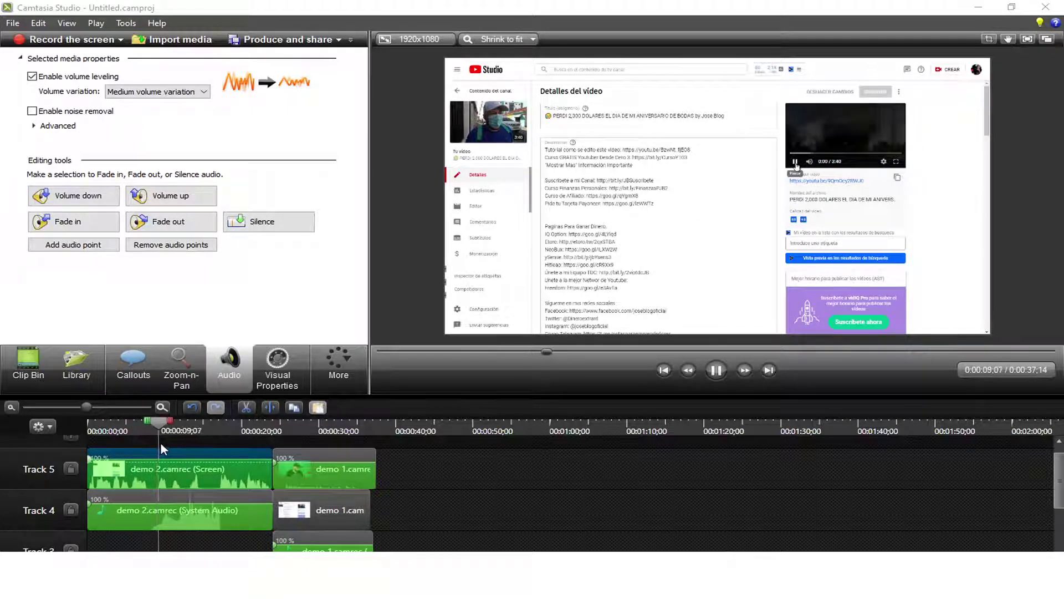
# Step: Lower the volume of the demo 2 system audio clip on Track 4 by roughly half and play it back
pyautogui.click(201, 520)
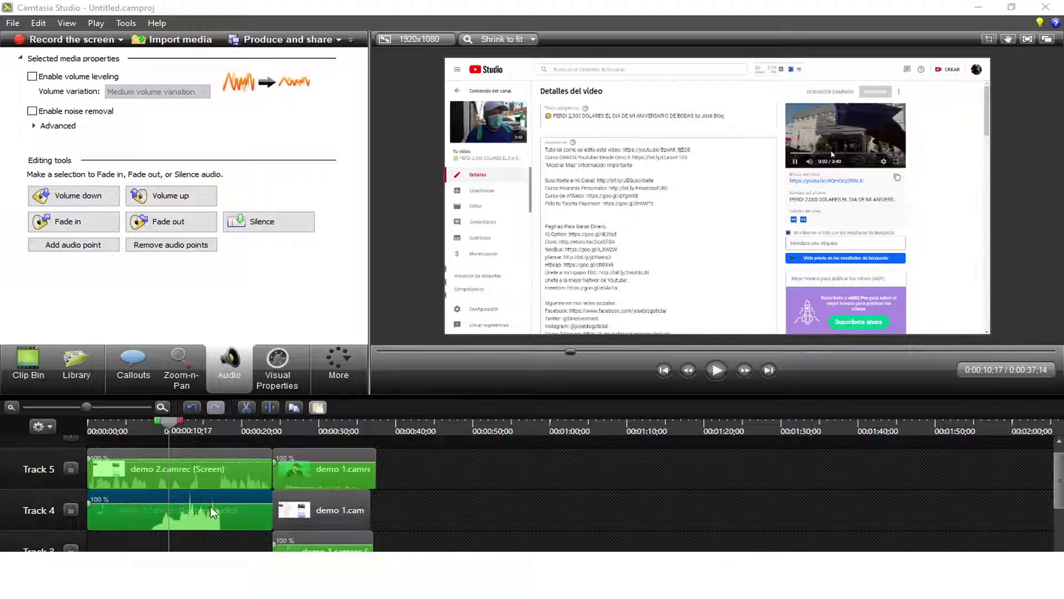
pyautogui.moveTo(216, 503); pyautogui.dragTo(222, 519)
pyautogui.press('space')
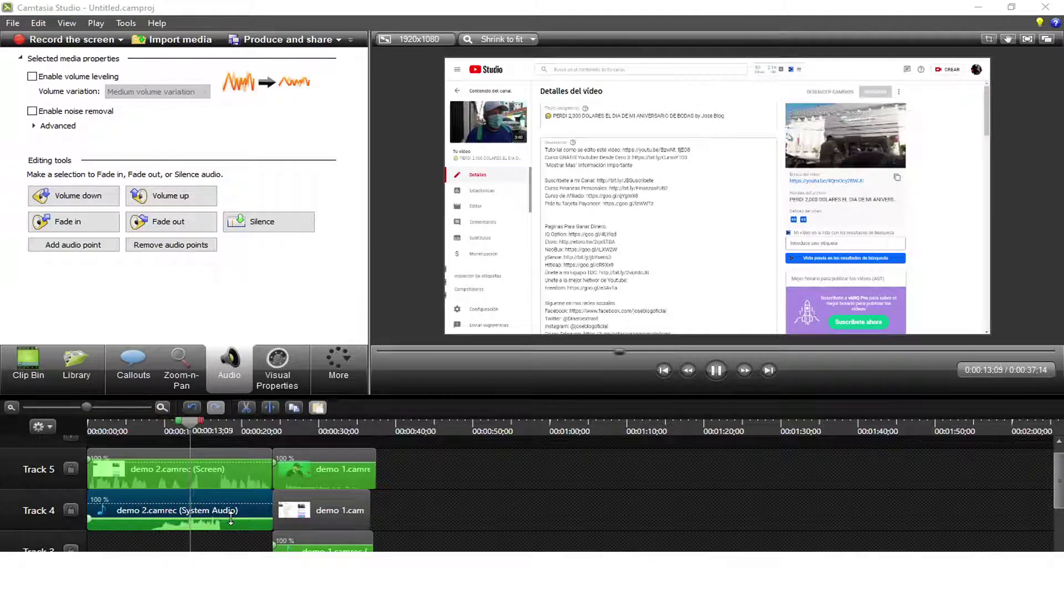
pyautogui.click(231, 520)
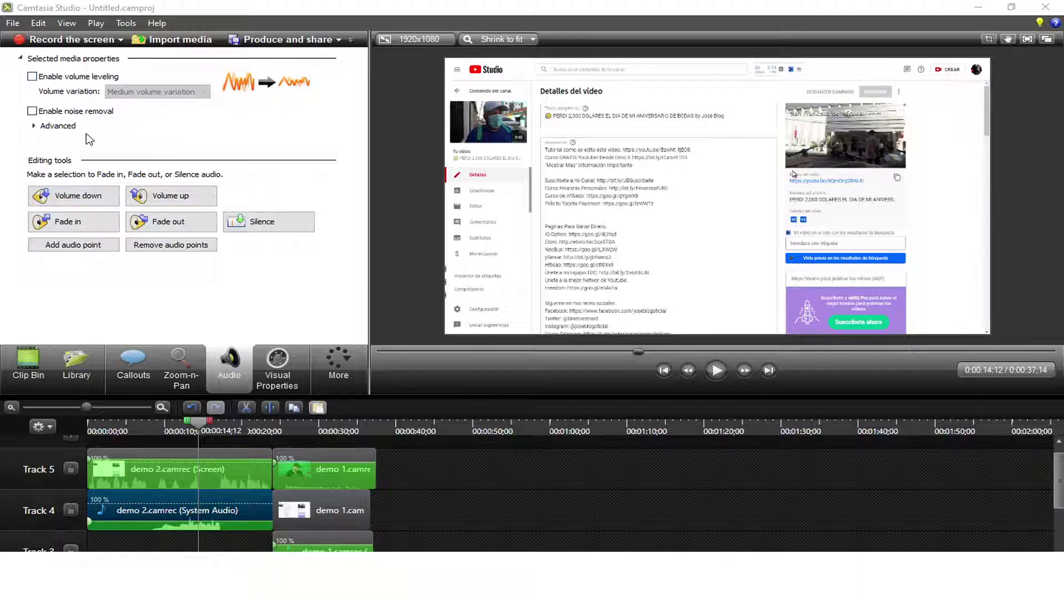
# Step: Show the advanced noise removal options for the demo 2 system audio clip
pyautogui.click(58, 126)
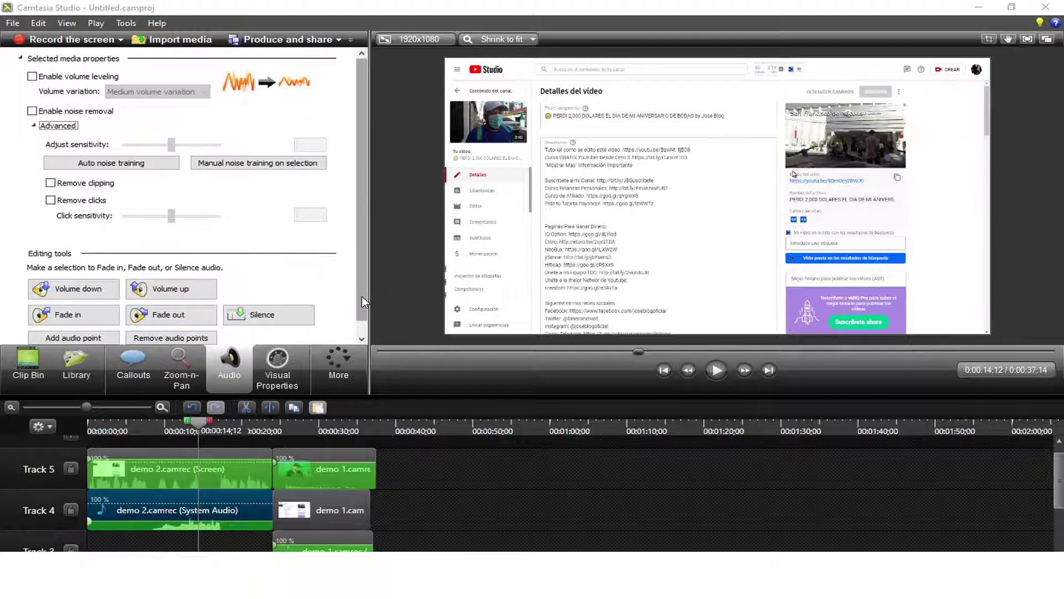
pyautogui.scroll(-1, 361, 304)
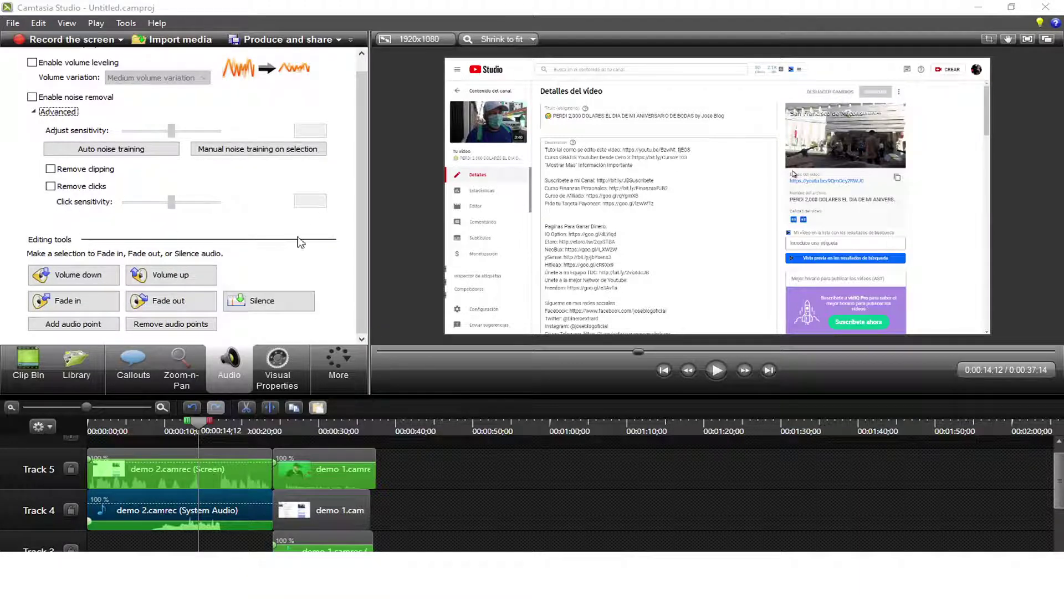
# Step: Add a red Sketch Motion rectangle callout at about 8 seconds, above the demo 2 screen clip
pyautogui.moveTo(211, 419); pyautogui.dragTo(158, 437)
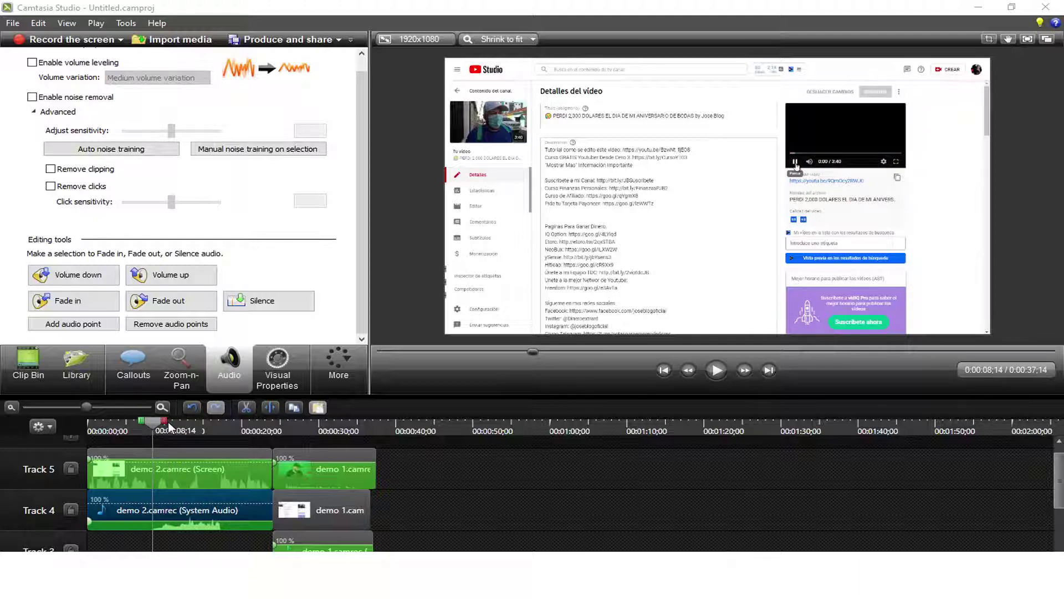
pyautogui.click(132, 372)
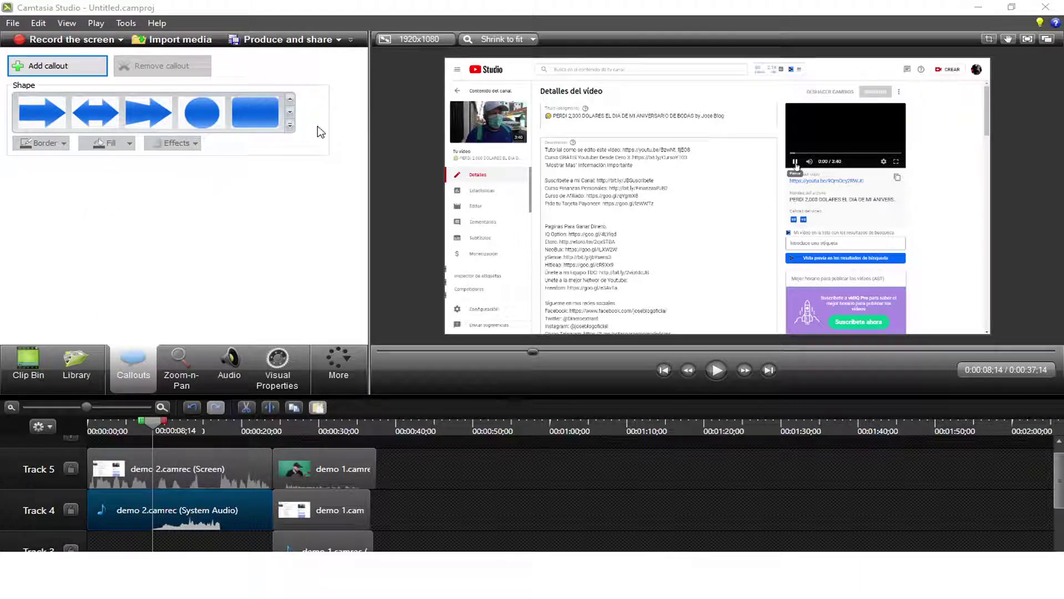
pyautogui.click(291, 126)
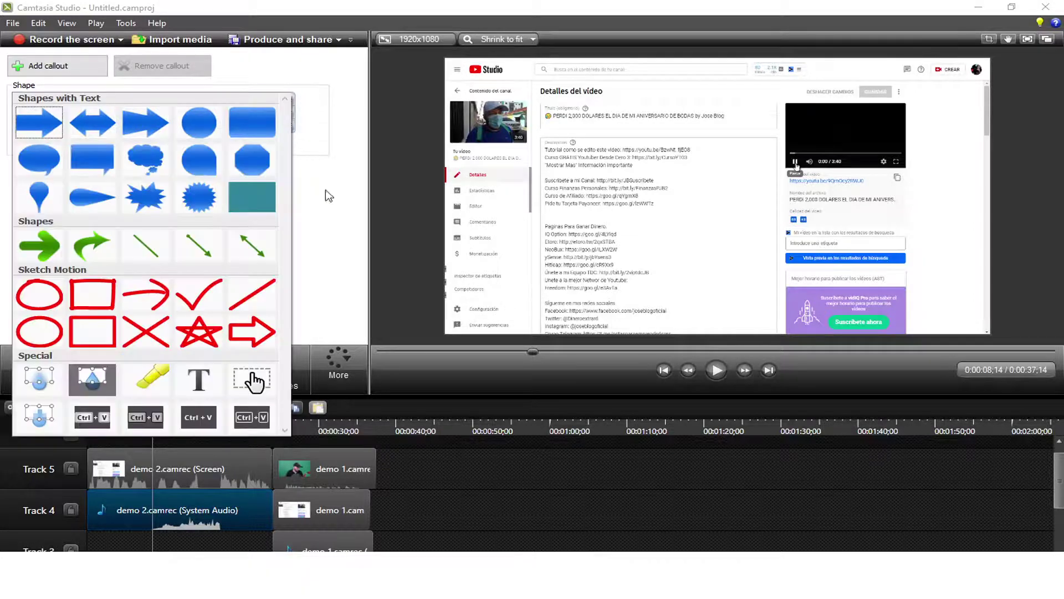
pyautogui.click(102, 309)
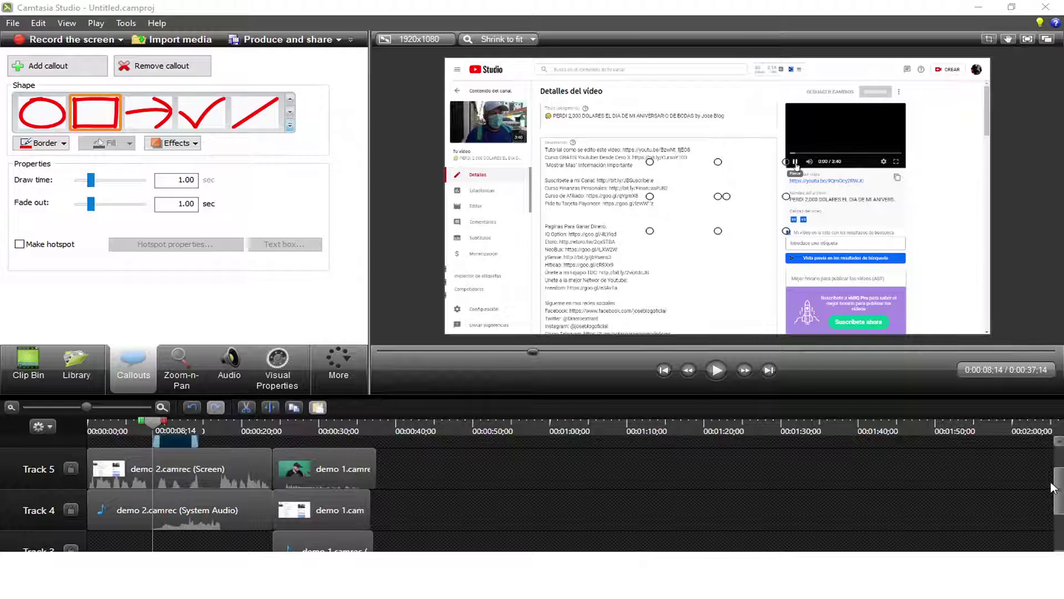
pyautogui.moveTo(1059, 493); pyautogui.dragTo(1058, 478)
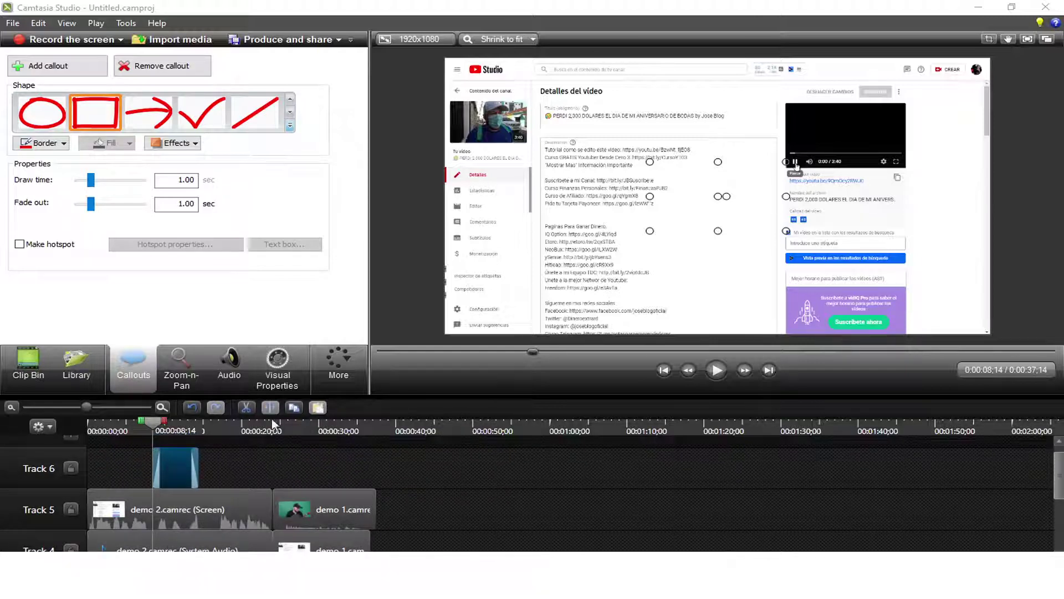
# Step: Preview the rectangle callout's drawing animation from about 8 seconds
pyautogui.moveTo(151, 425); pyautogui.dragTo(161, 421)
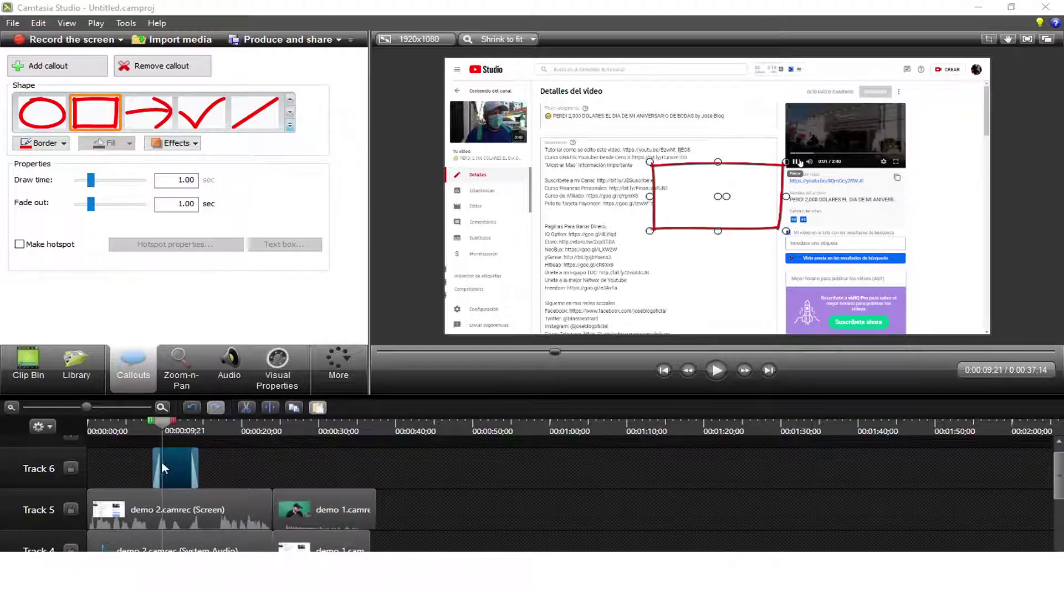
pyautogui.click(151, 430)
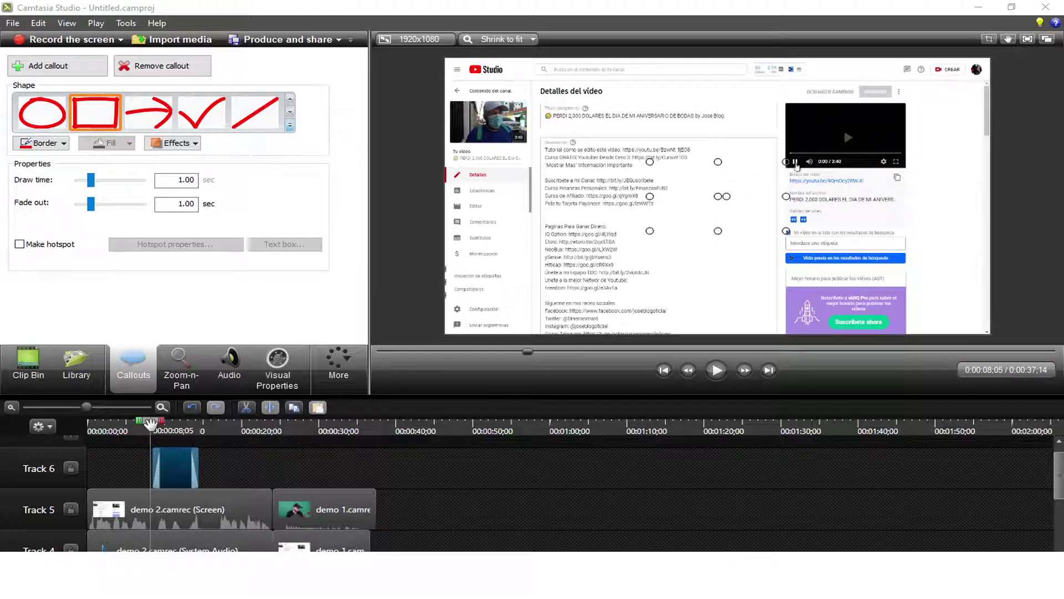
pyautogui.press('space')
pyautogui.click(190, 452)
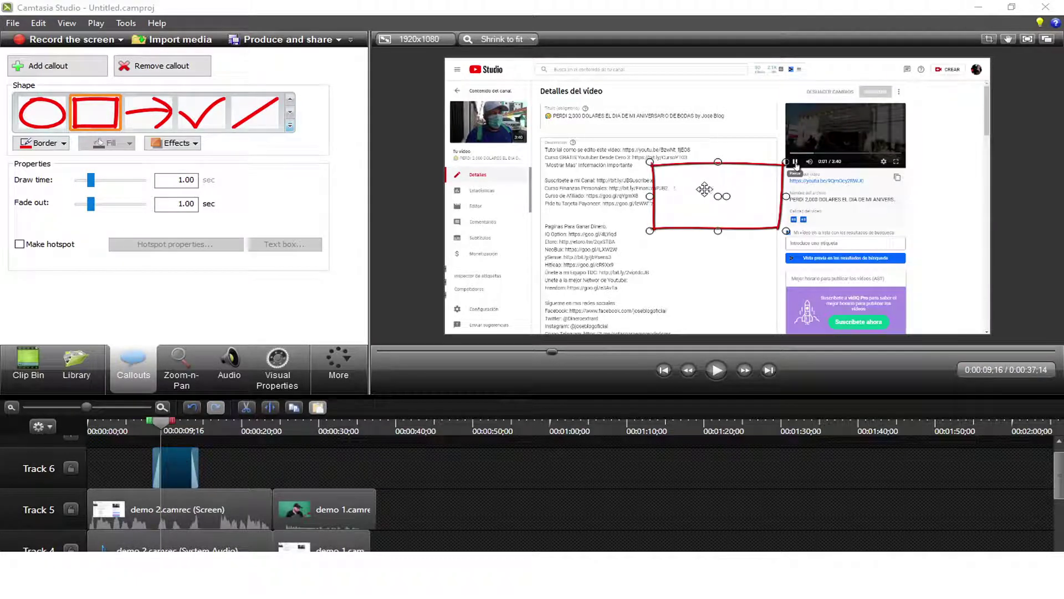
# Step: Move the rectangle callout over the video player in the recorded page and play it back from just before the callout
pyautogui.moveTo(683, 187); pyautogui.dragTo(809, 120)
pyautogui.click(147, 426)
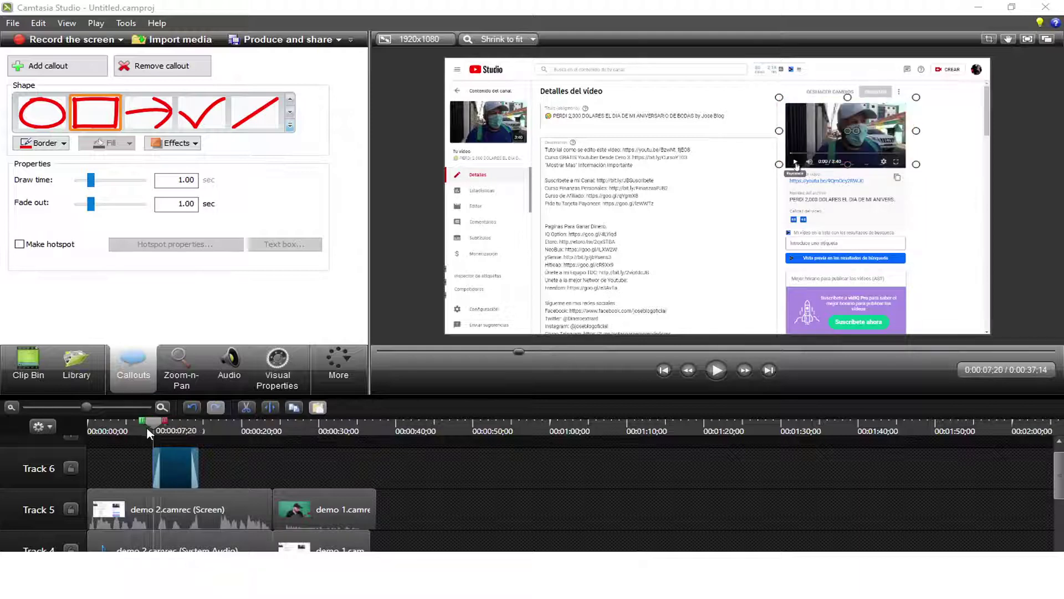
pyautogui.press('space')
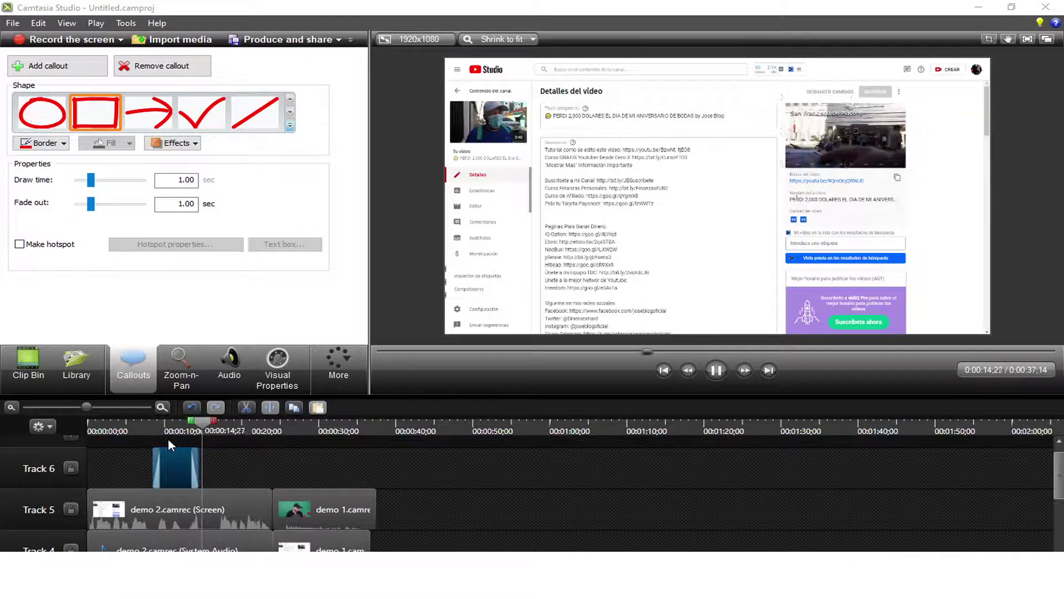
pyautogui.press('space')
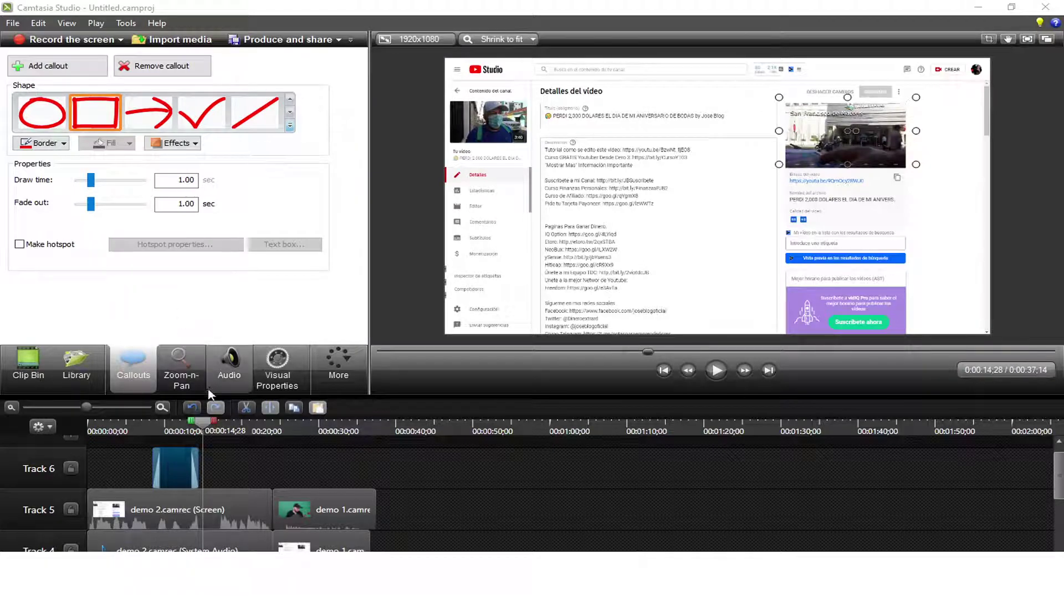
# Step: Add a zoom at 0:00:14;28 on the upper-left area of the demo 2 screen clip at 231% scale and play it
pyautogui.click(188, 382)
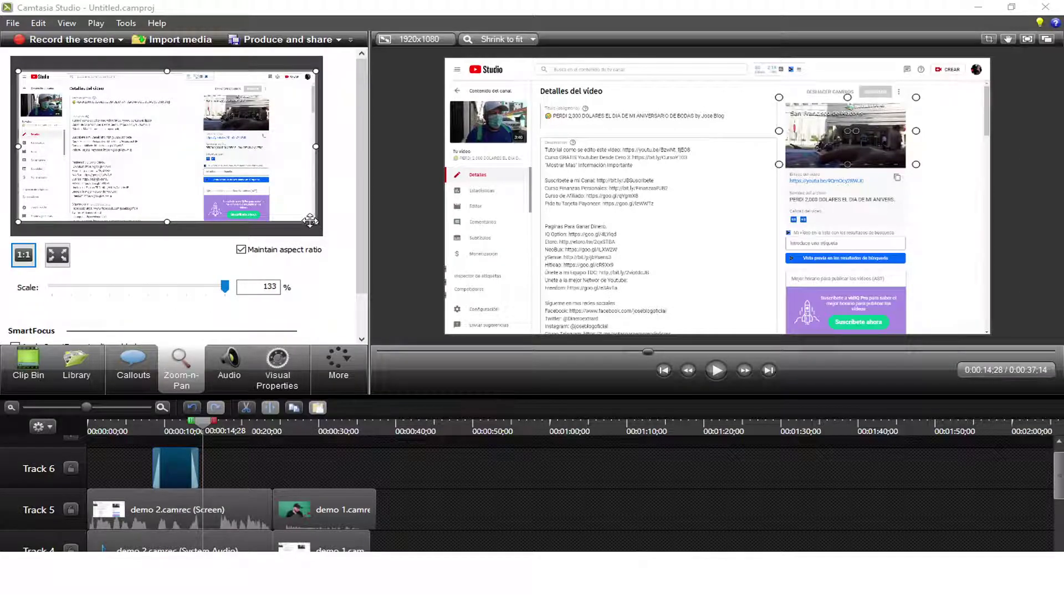
pyautogui.moveTo(312, 218); pyautogui.dragTo(187, 150)
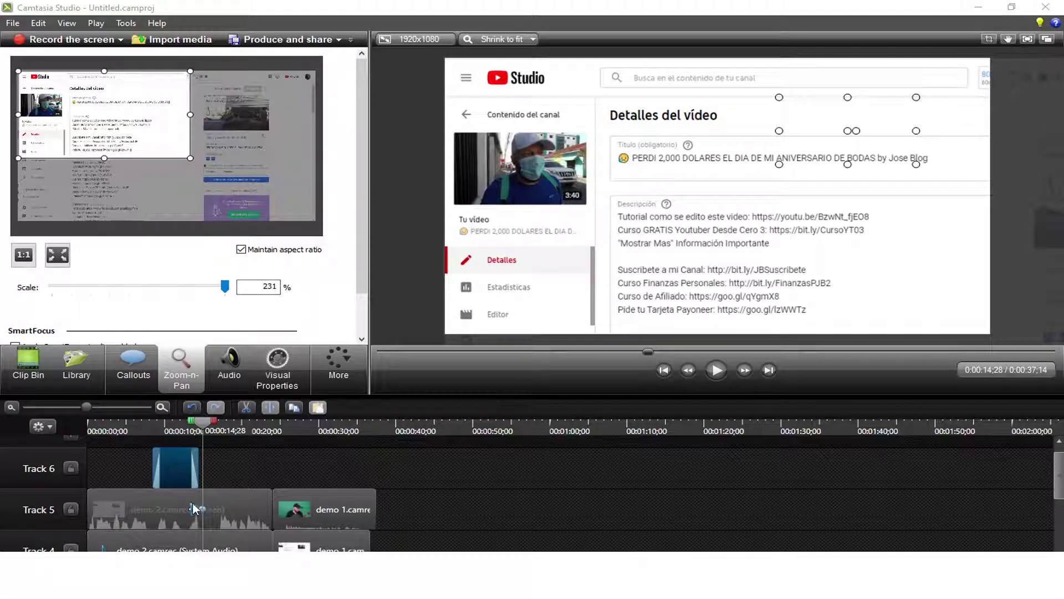
pyautogui.click(190, 430)
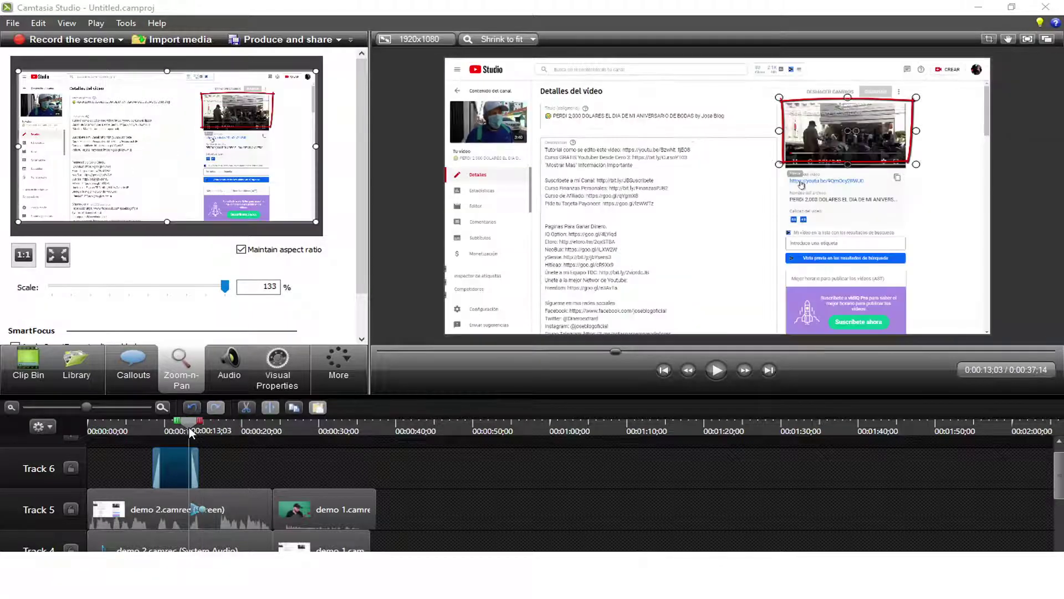
pyautogui.press('space')
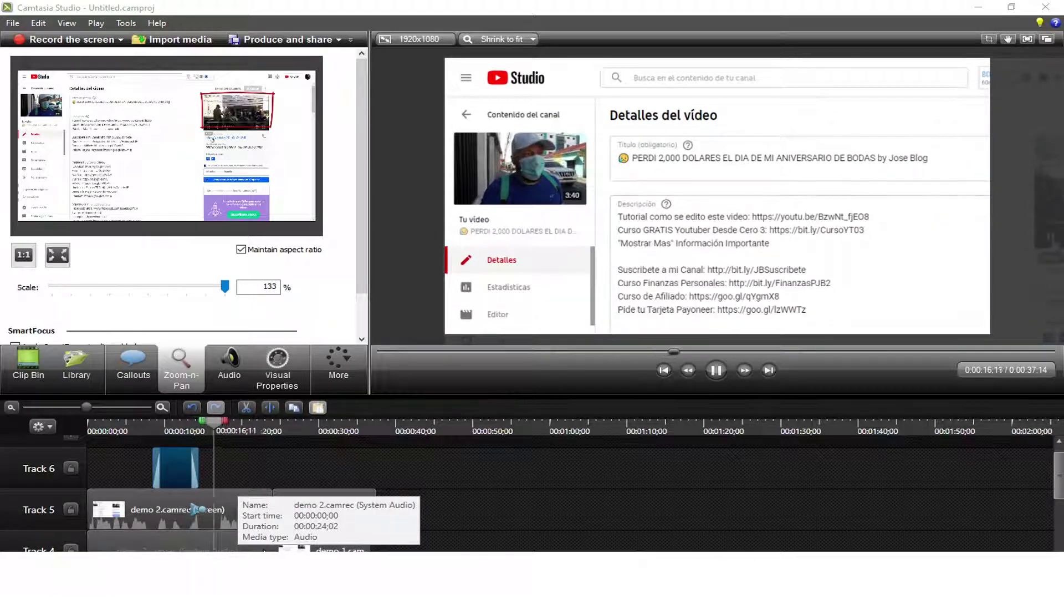
pyautogui.press('space')
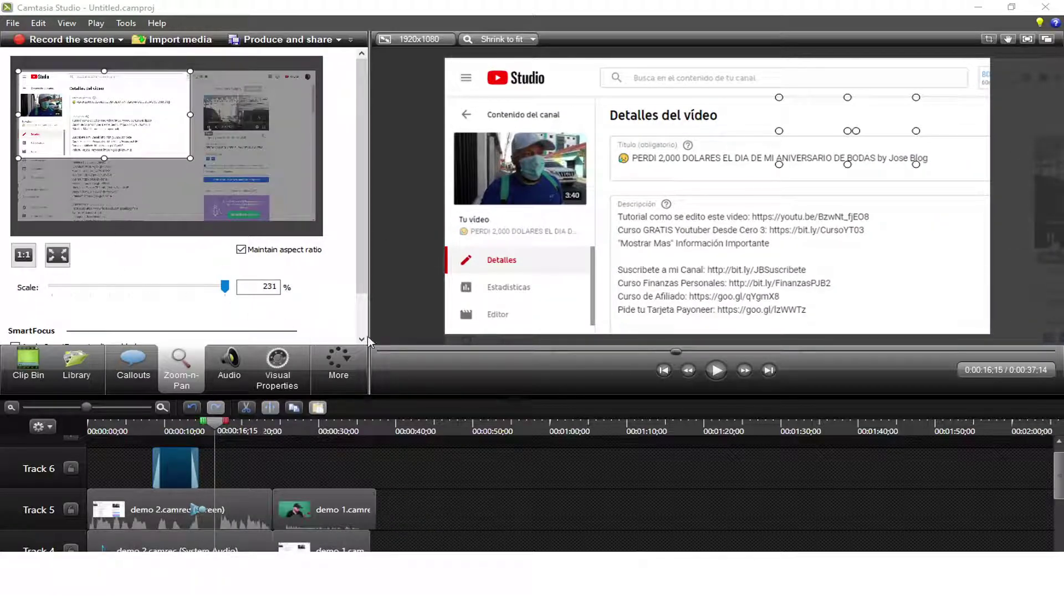
# Step: Add a zoom-out at 0:00:16;15 that fits the whole frame again and play from about 14 seconds
pyautogui.click(57, 256)
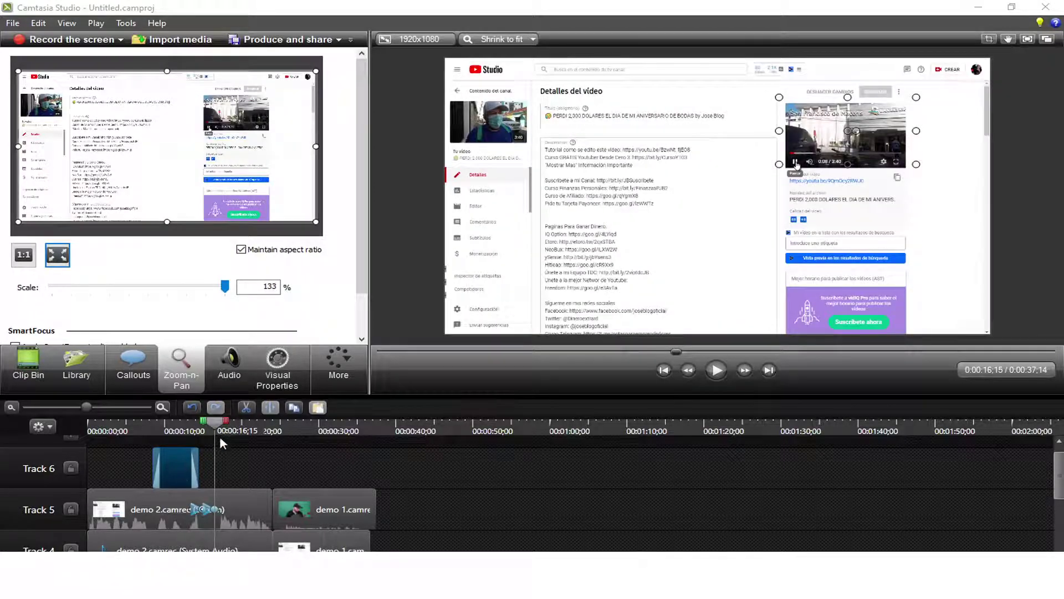
pyautogui.click(198, 428)
pyautogui.press('space')
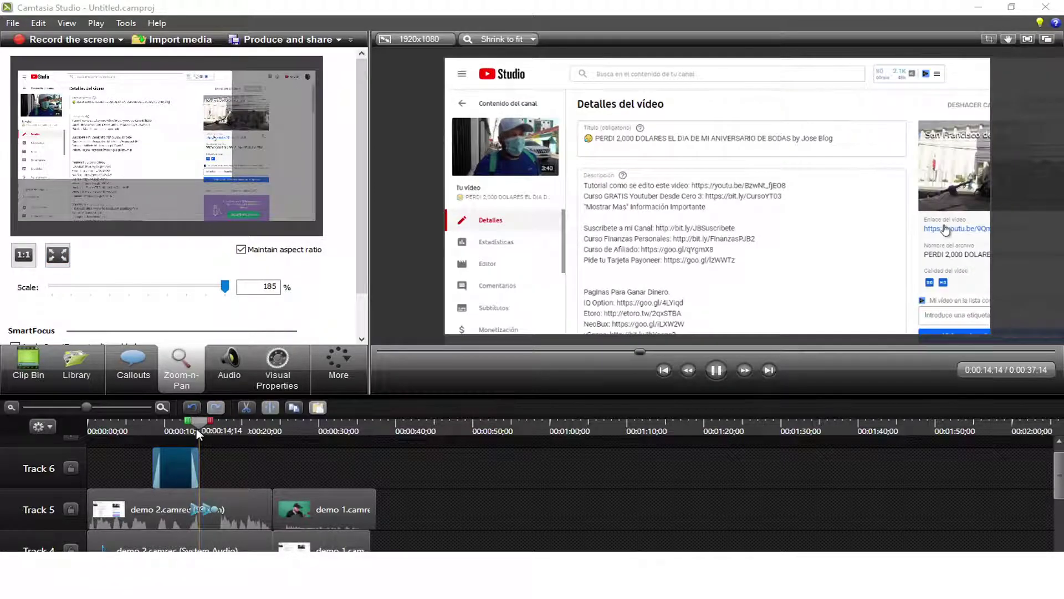
pyautogui.press('space')
# Step: Shift the zoom-out animation to start at 0:00:16;25 and play it back
pyautogui.click(218, 510)
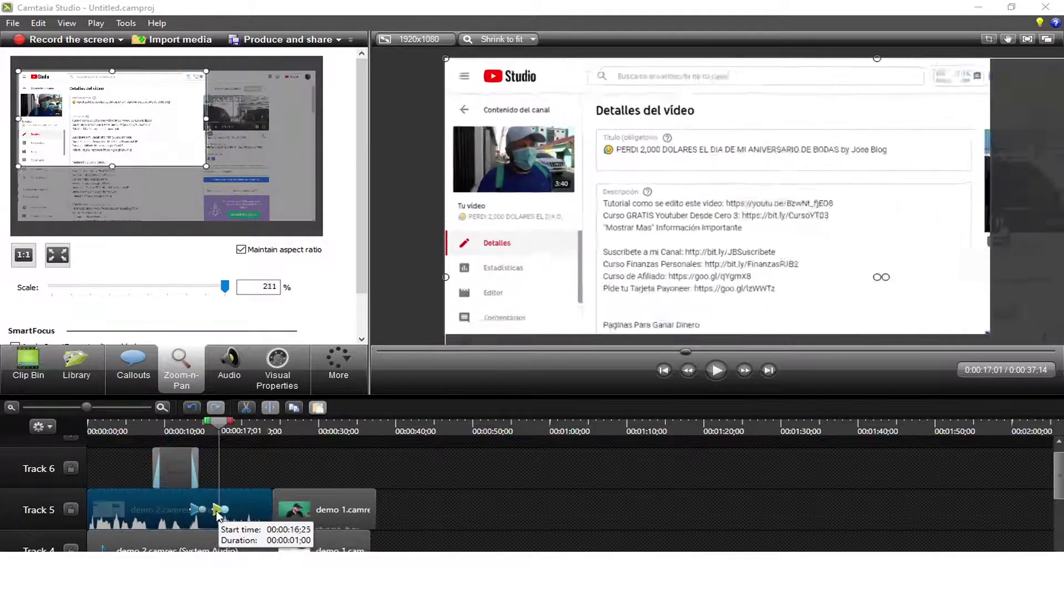
pyautogui.click(203, 428)
pyautogui.press('space')
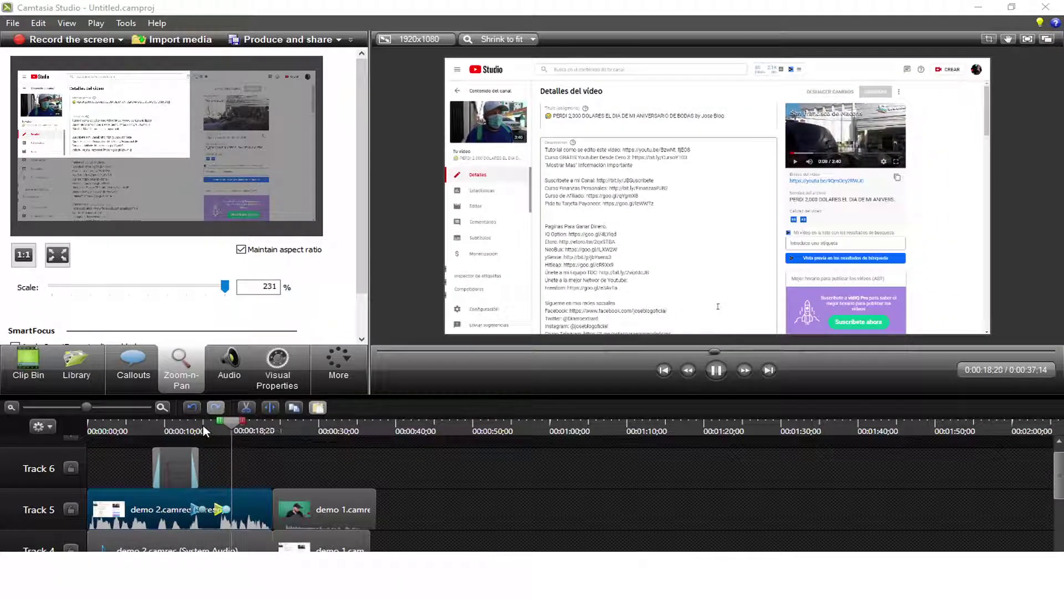
pyautogui.press('space')
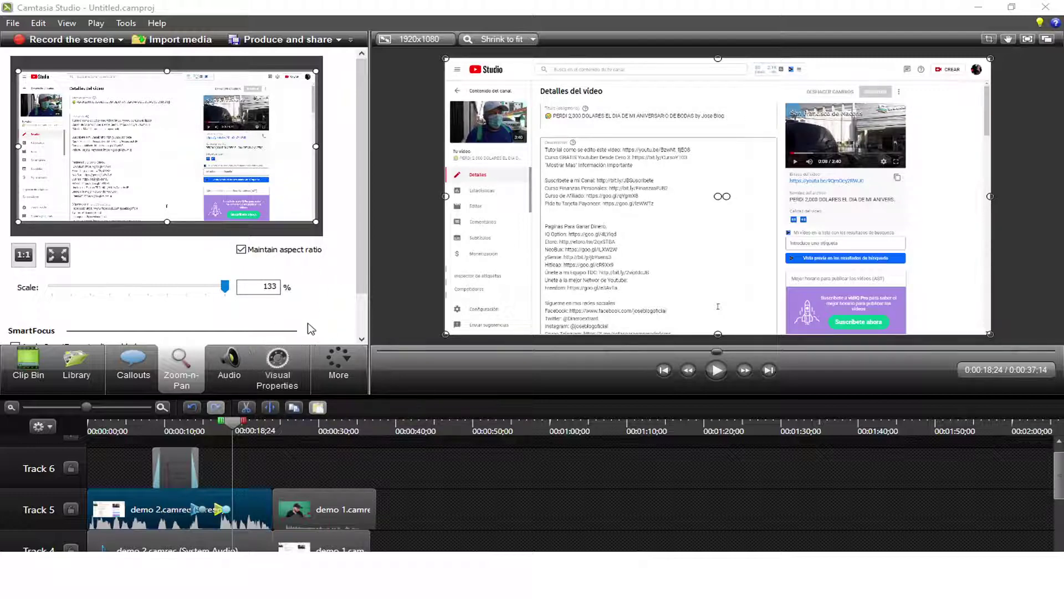
# Step: Add a text callout reading "holaaa" at about 17 seconds, above the demo 2 screen clip
pyautogui.click(225, 430)
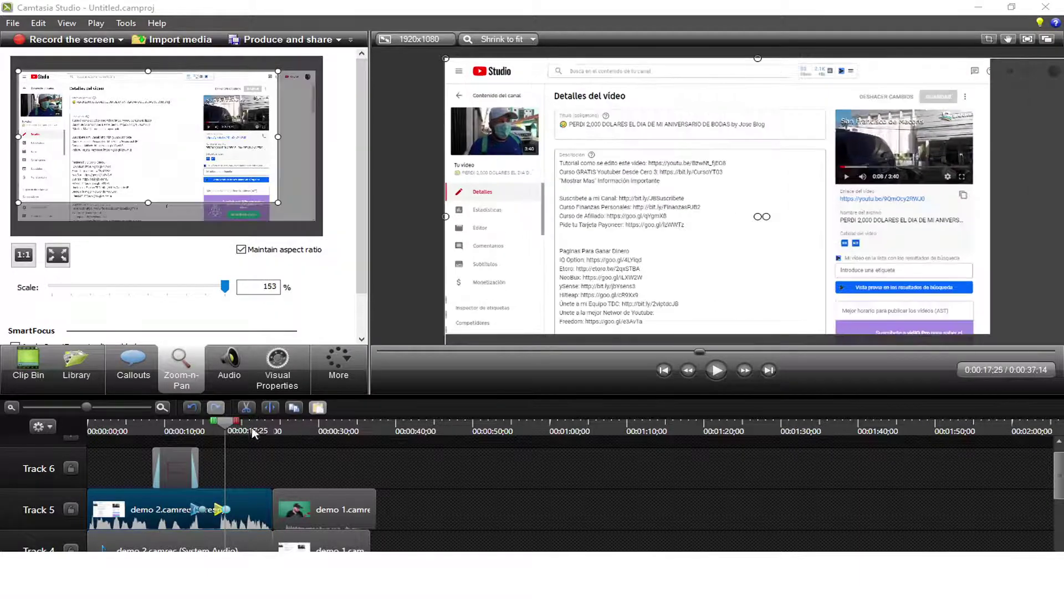
pyautogui.click(134, 368)
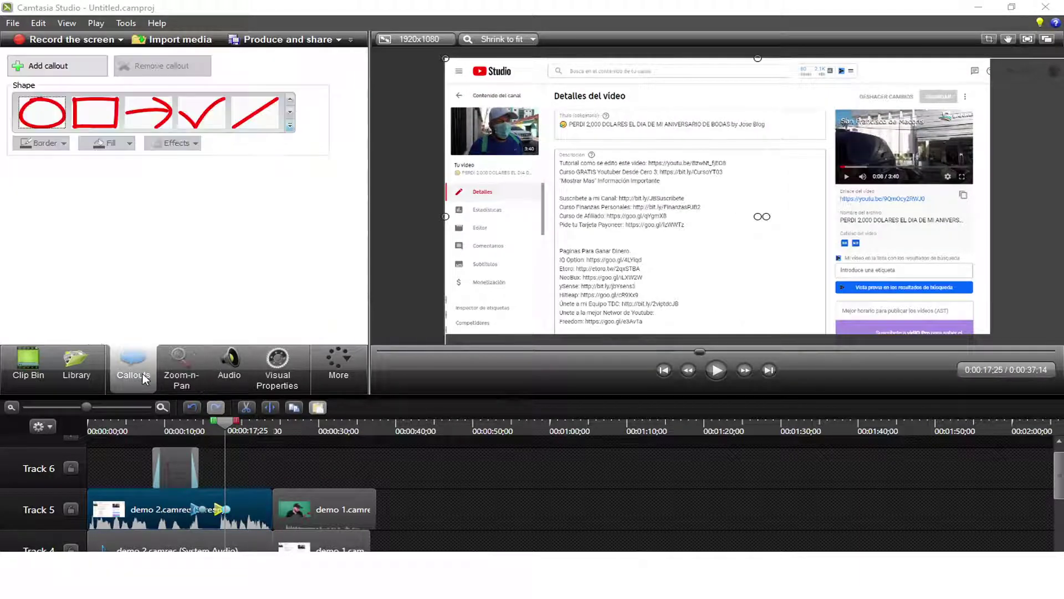
pyautogui.click(290, 127)
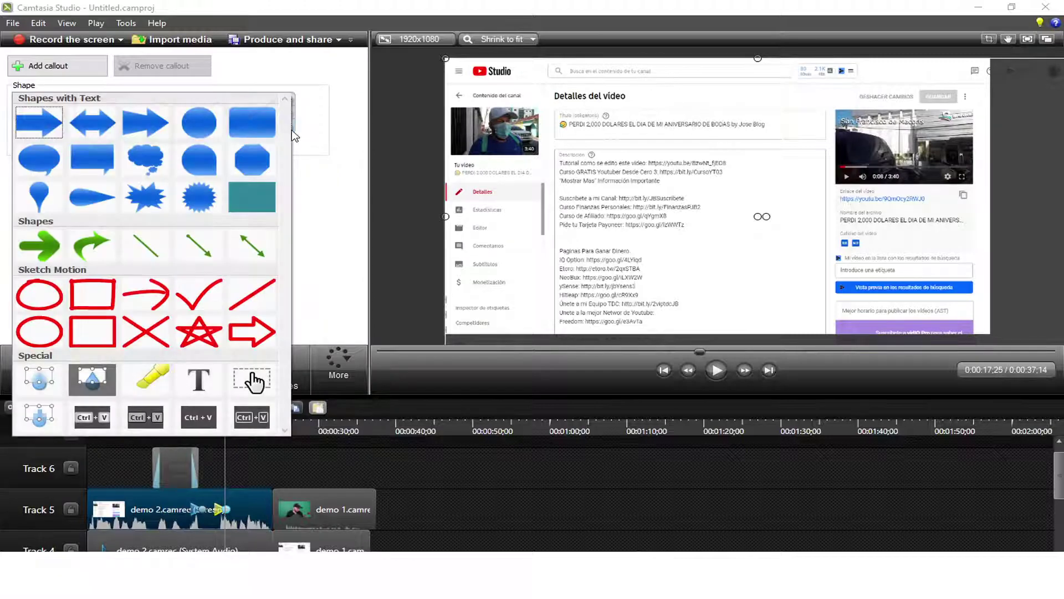
pyautogui.click(201, 382)
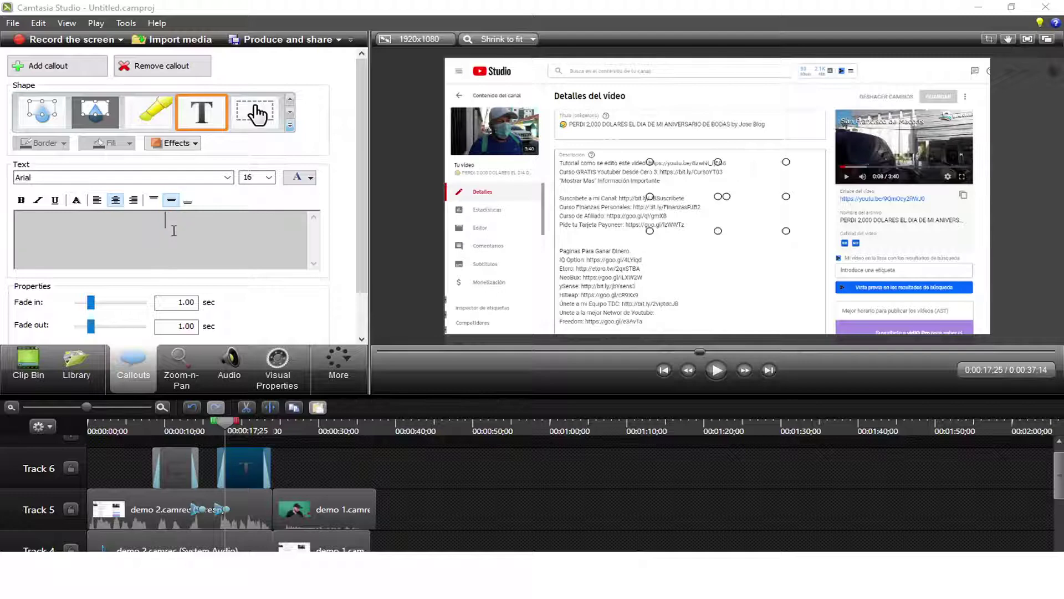
pyautogui.write('holaaa')
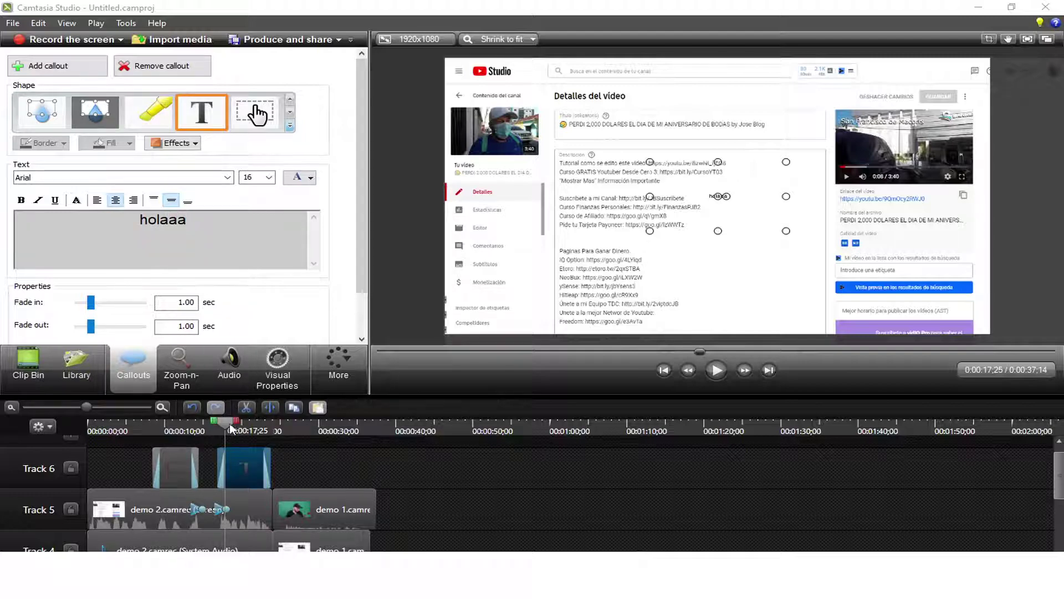
# Step: Format the "holaaa" callout text in Arial Black at size 72
pyautogui.moveTo(232, 430); pyautogui.dragTo(242, 428)
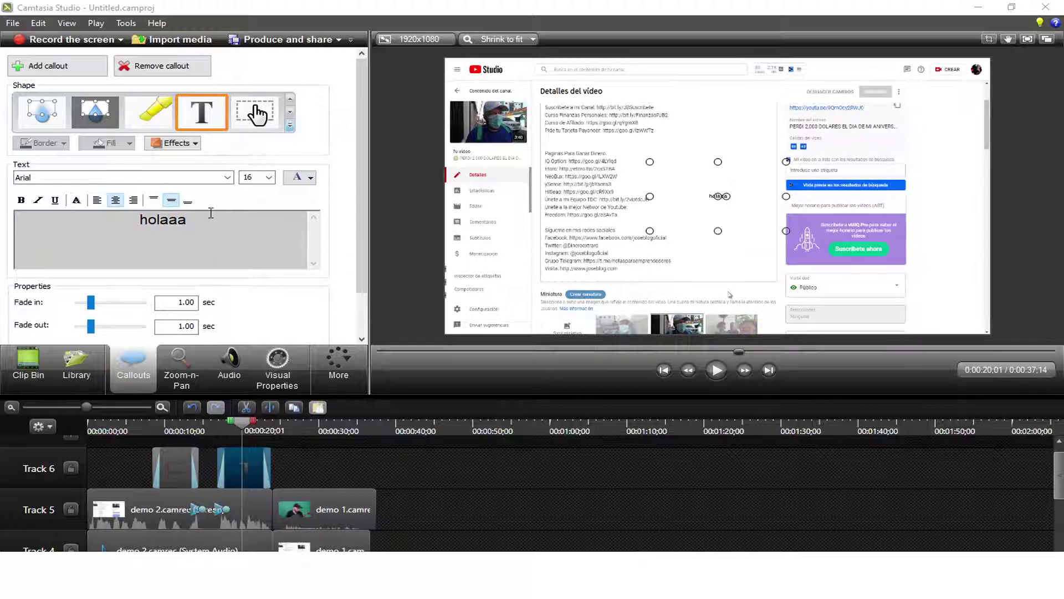
pyautogui.doubleClick(184, 222)
pyautogui.click(268, 178)
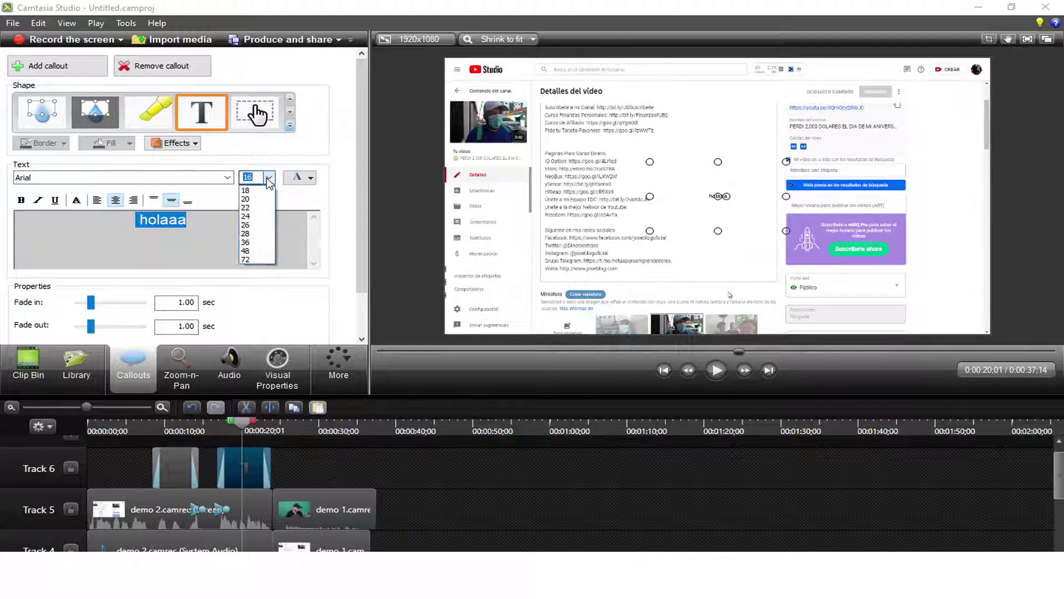
pyautogui.click(262, 326)
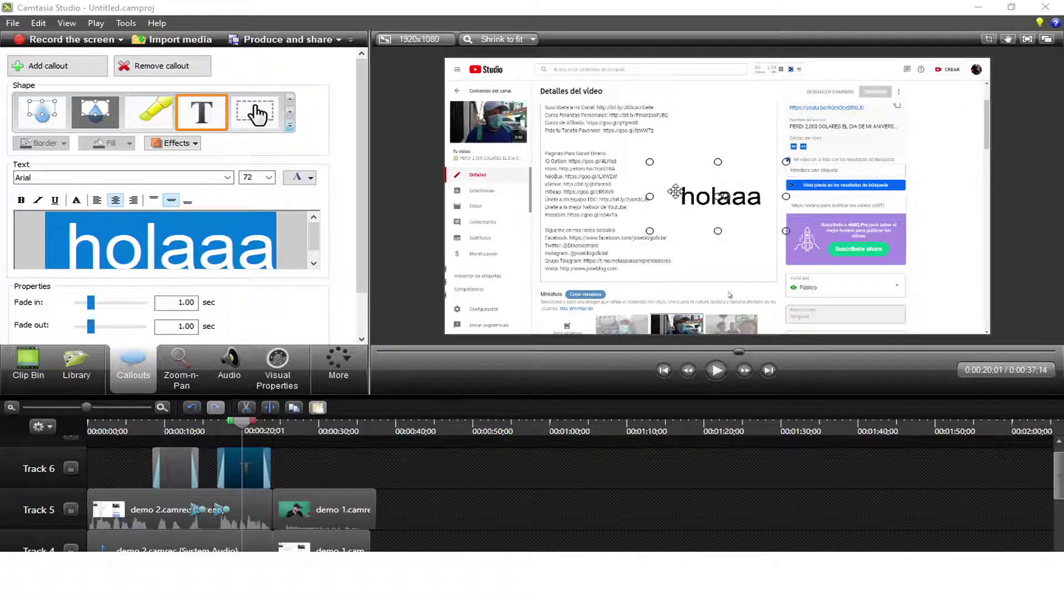
pyautogui.click(227, 178)
pyautogui.click(117, 219)
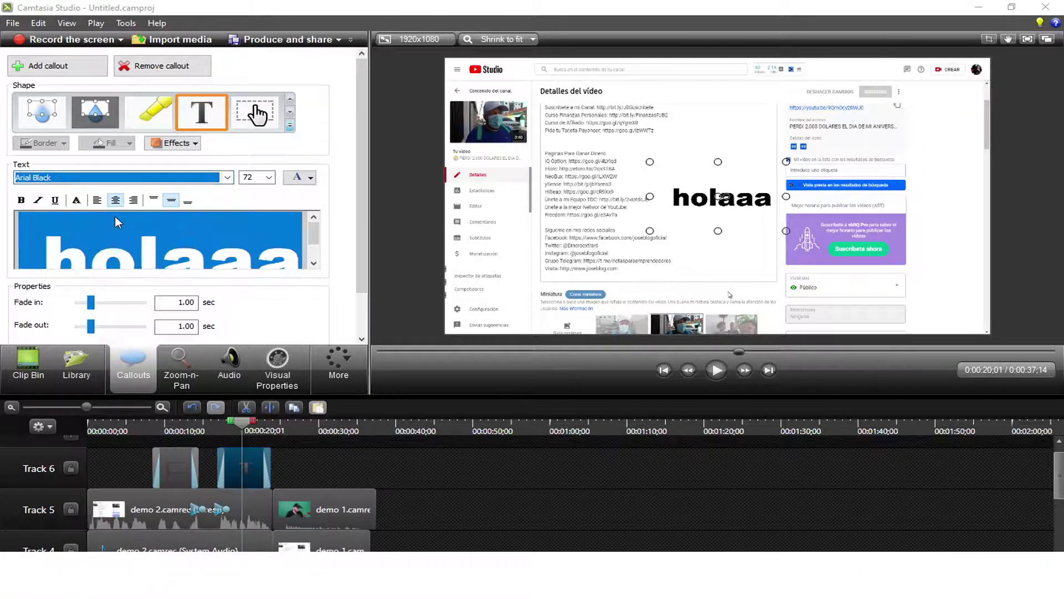
# Step: Move the "holaaa" callout to the right side of the frame and check it at about 18 seconds
pyautogui.moveTo(364, 227); pyautogui.dragTo(364, 281)
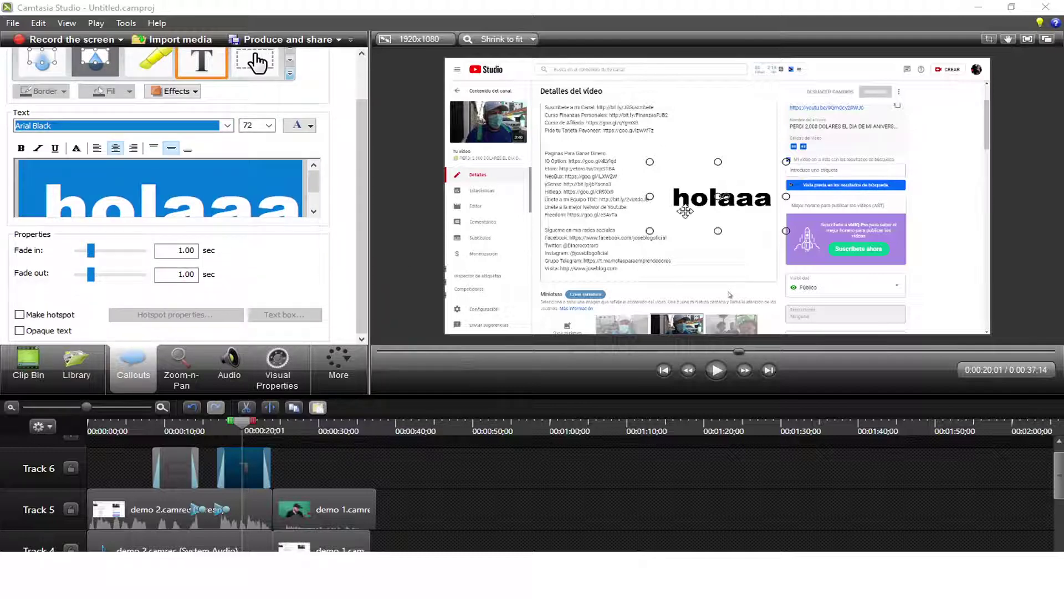
pyautogui.moveTo(693, 201); pyautogui.dragTo(861, 156)
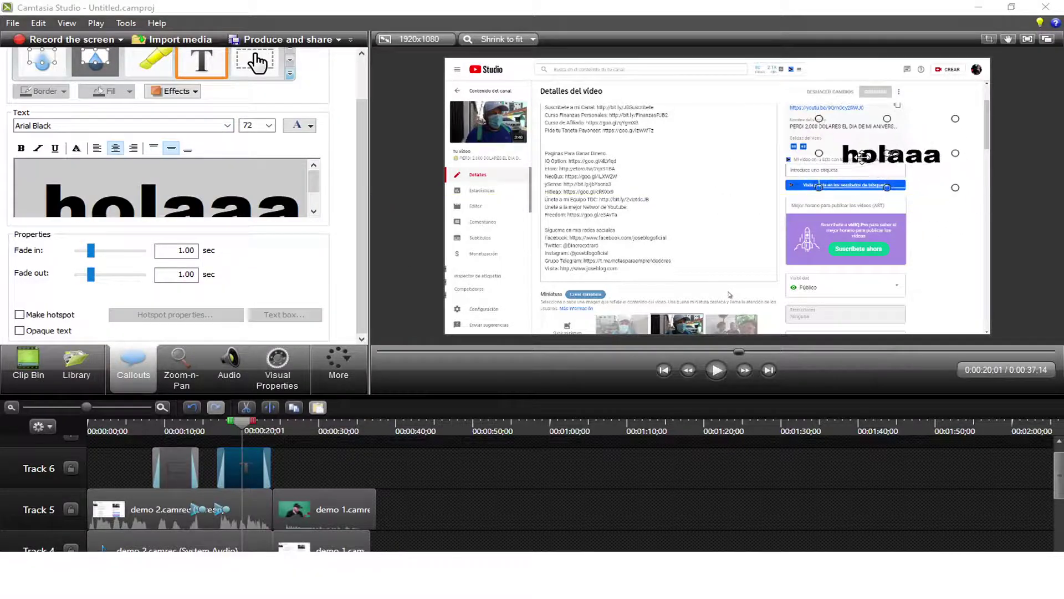
pyautogui.moveTo(241, 426)
pyautogui.mouseDown()
pyautogui.moveTo(211, 428)
pyautogui.moveTo(226, 426)
pyautogui.mouseUp()
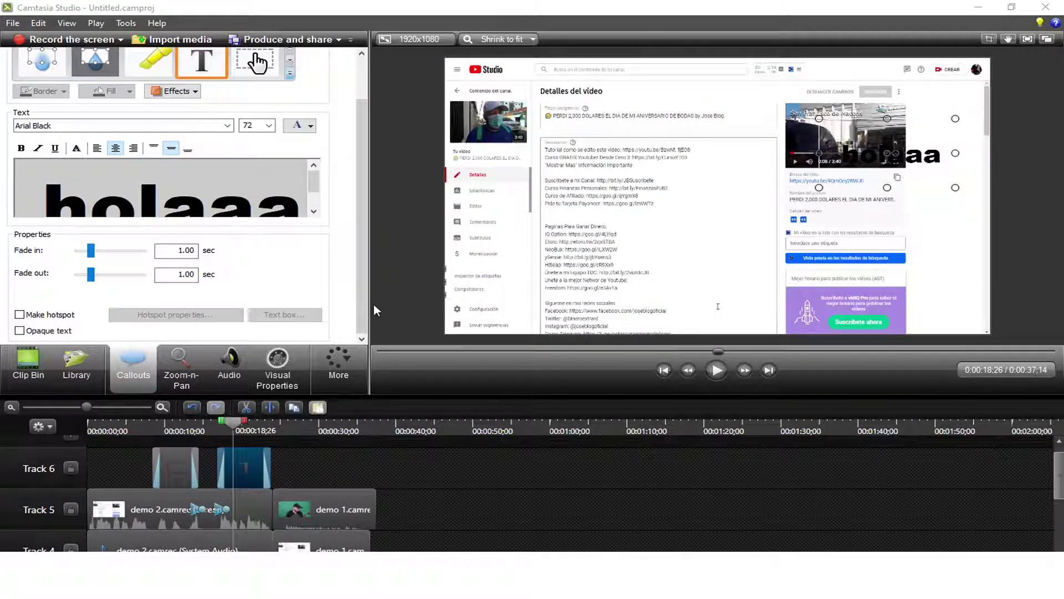
# Step: Change the "holaaa" callout to a blur shape, move it over the start of the video description text and enlarge it slightly
pyautogui.moveTo(364, 300); pyautogui.dragTo(366, 245)
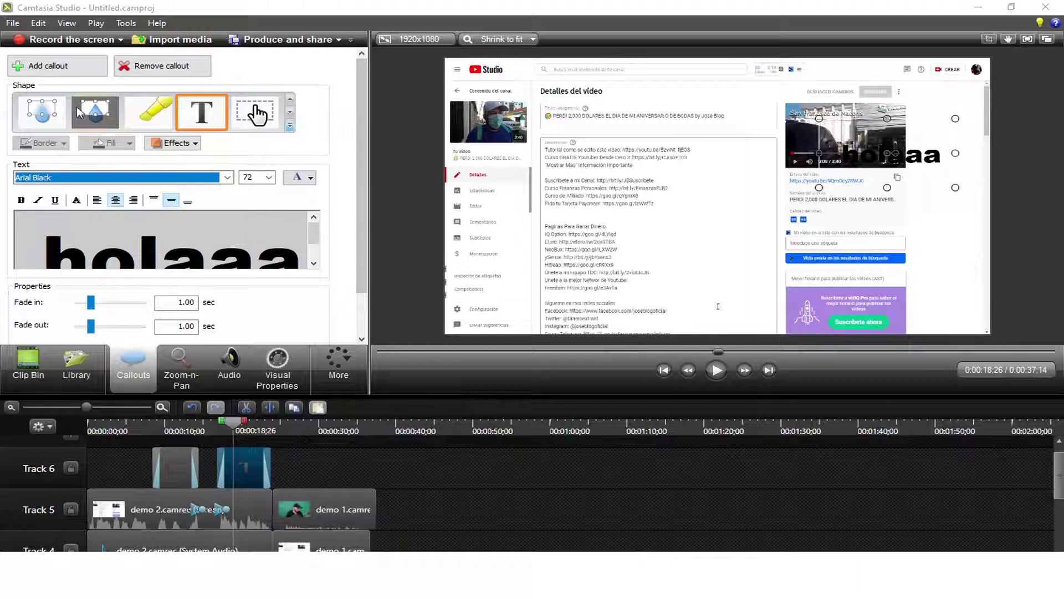
pyautogui.click(42, 114)
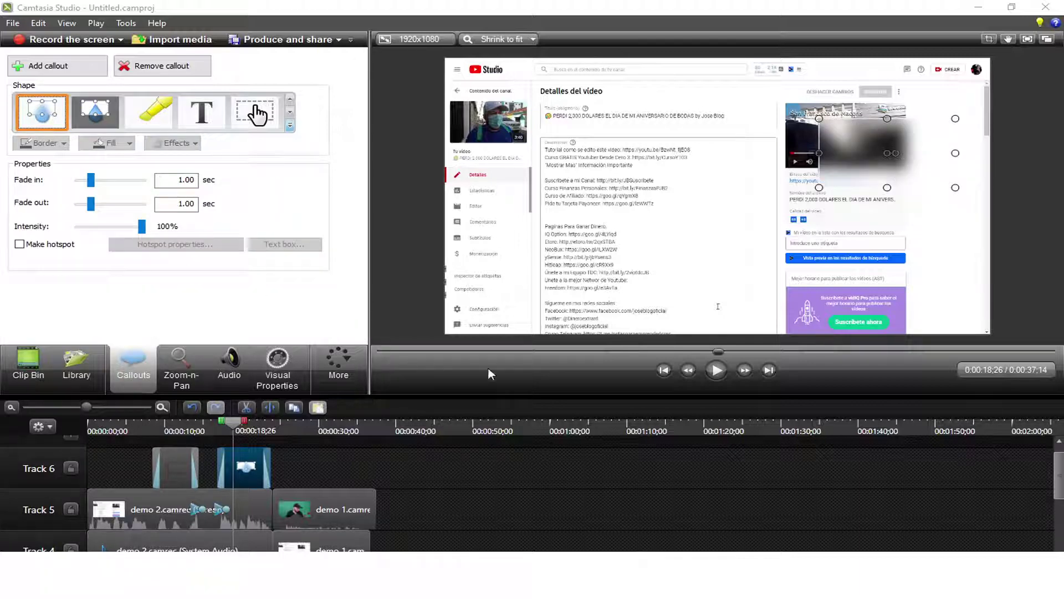
pyautogui.moveTo(862, 144); pyautogui.dragTo(586, 160)
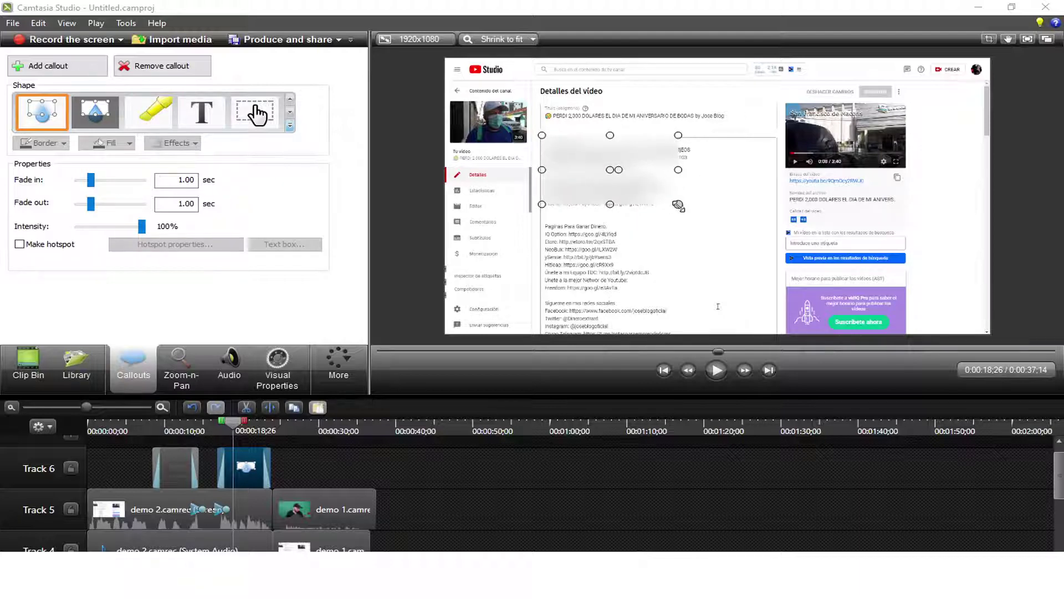
pyautogui.moveTo(679, 206); pyautogui.dragTo(714, 212)
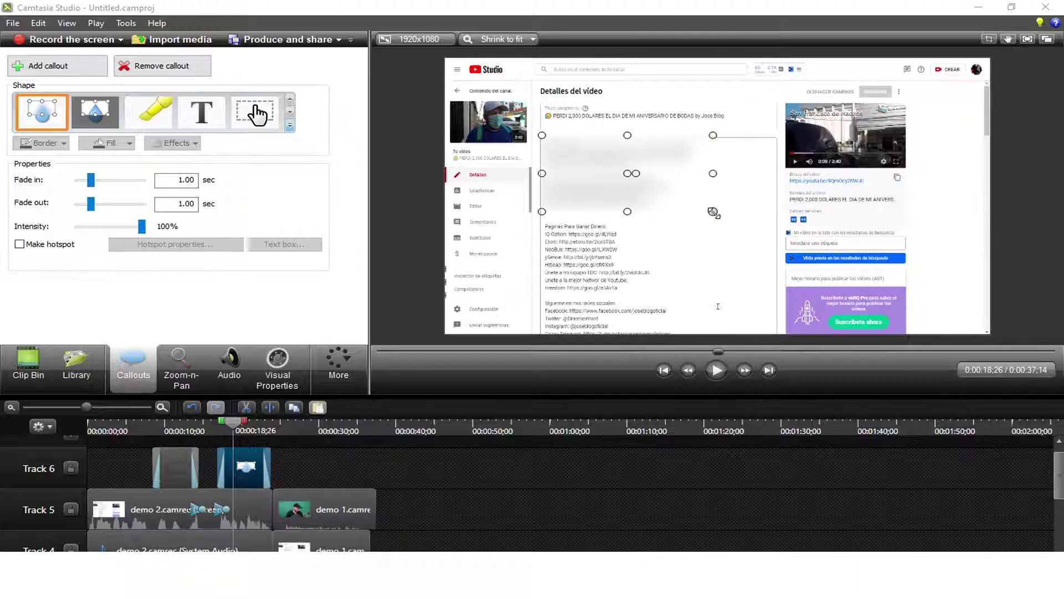
# Step: Play back the blur callout from 0:00:16;24 and recheck it at about 21 seconds
pyautogui.click(217, 428)
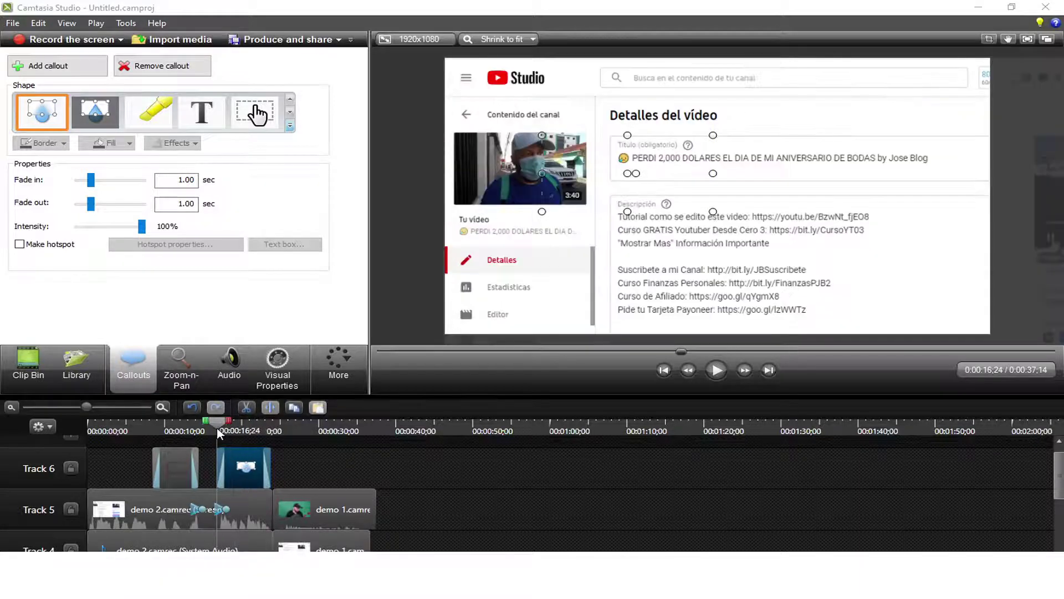
pyautogui.press('space')
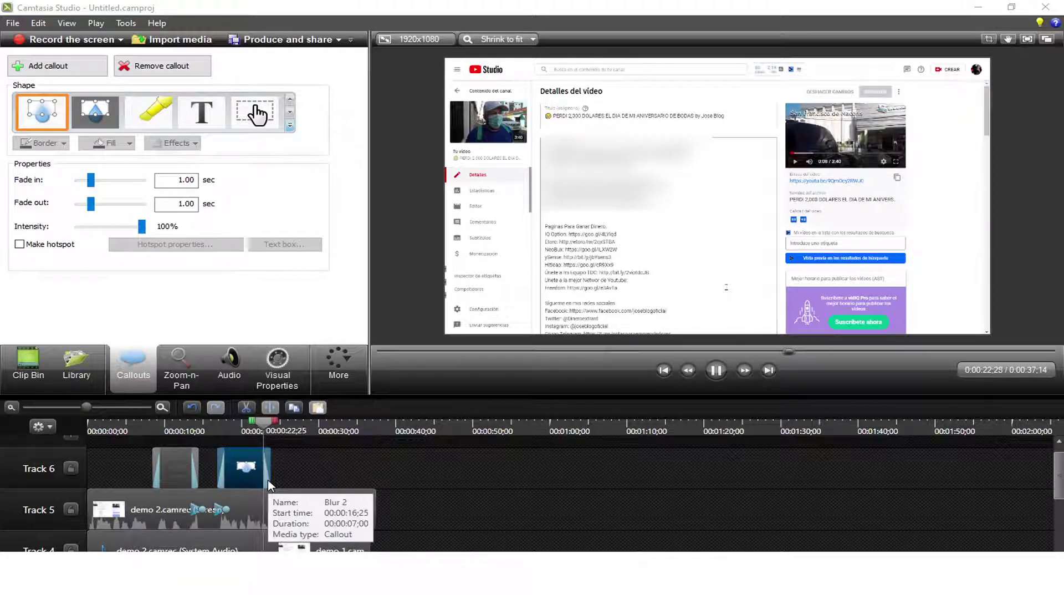
pyautogui.press('space')
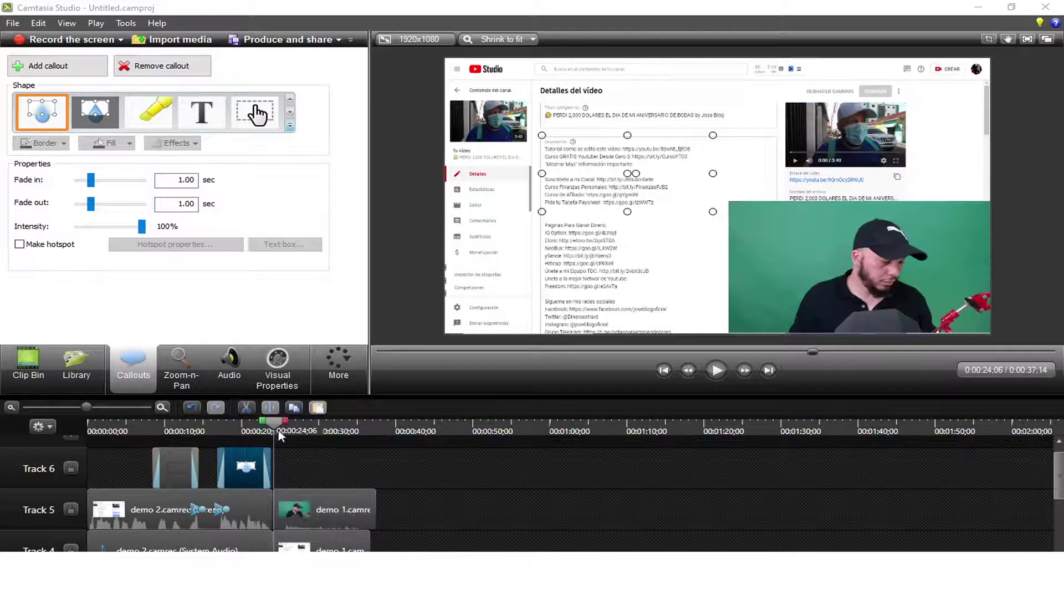
pyautogui.moveTo(277, 428); pyautogui.dragTo(251, 431)
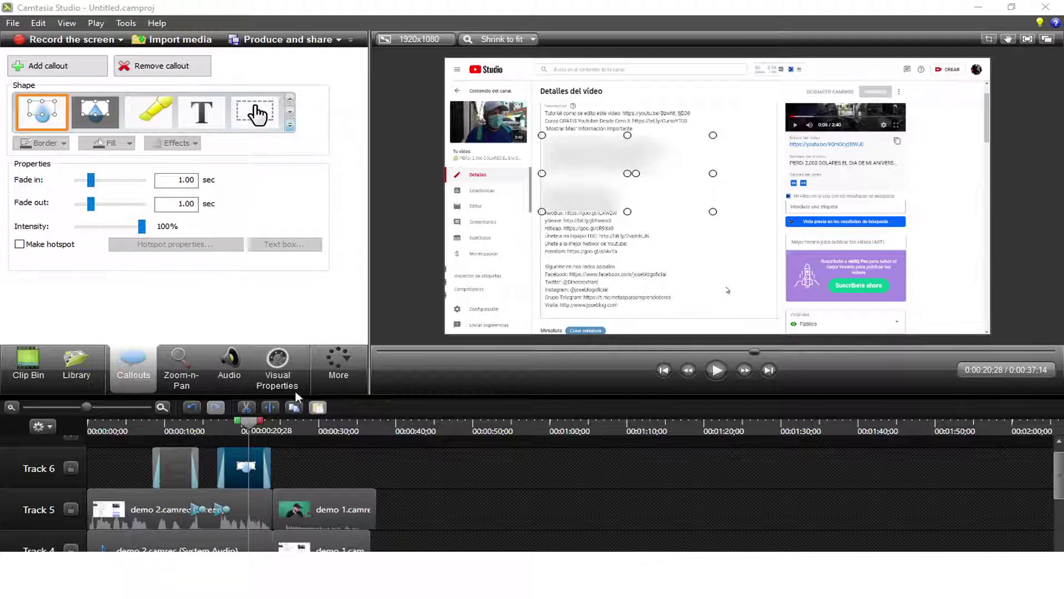
# Step: Preview the opening of the demo 1 clip and return the playhead to 0:00:26;15
pyautogui.moveTo(251, 436); pyautogui.dragTo(288, 427)
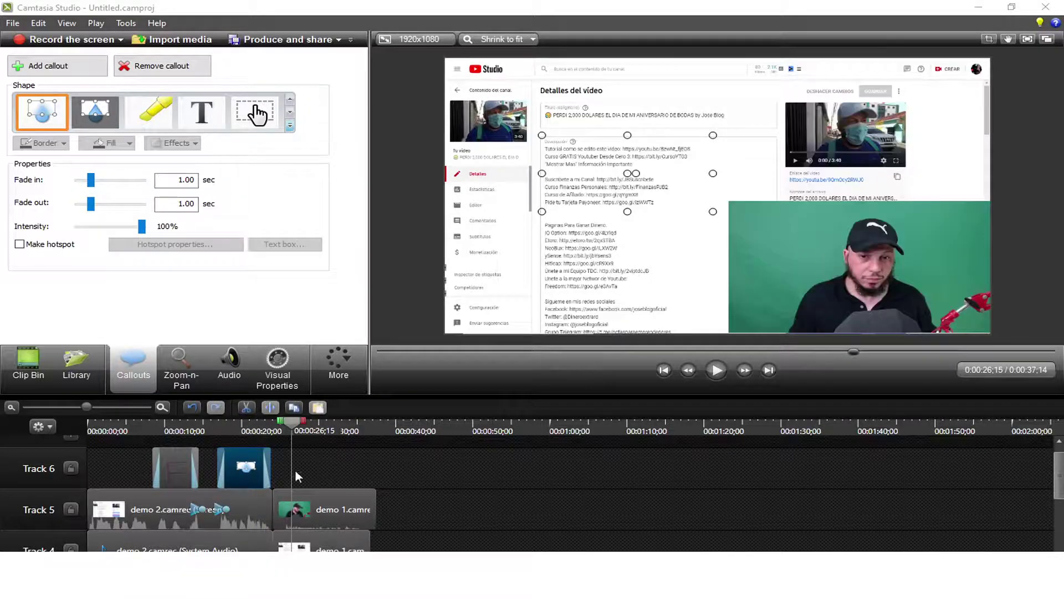
pyautogui.press('space')
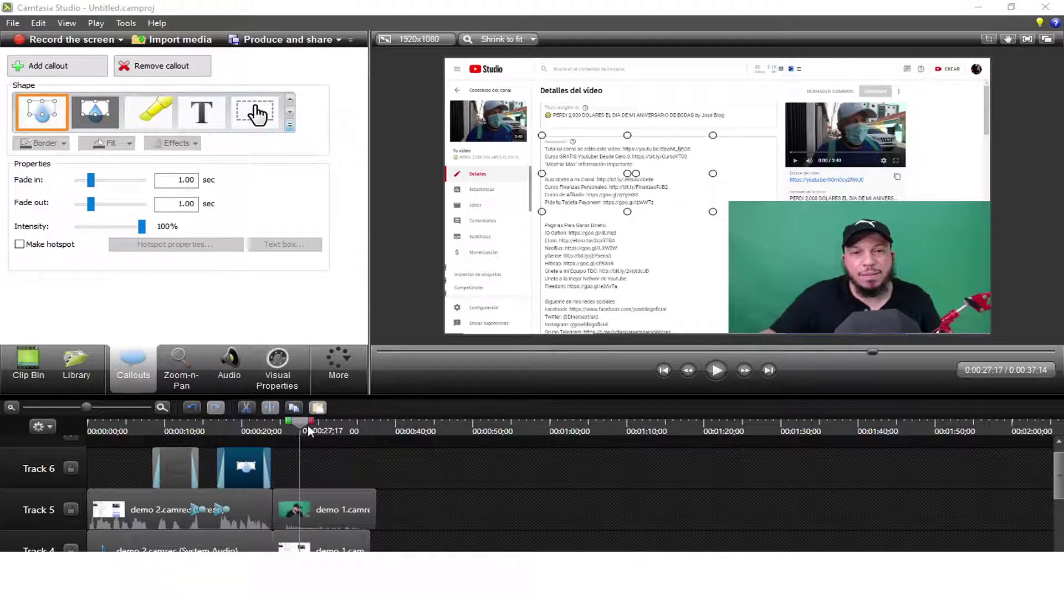
pyautogui.press('space')
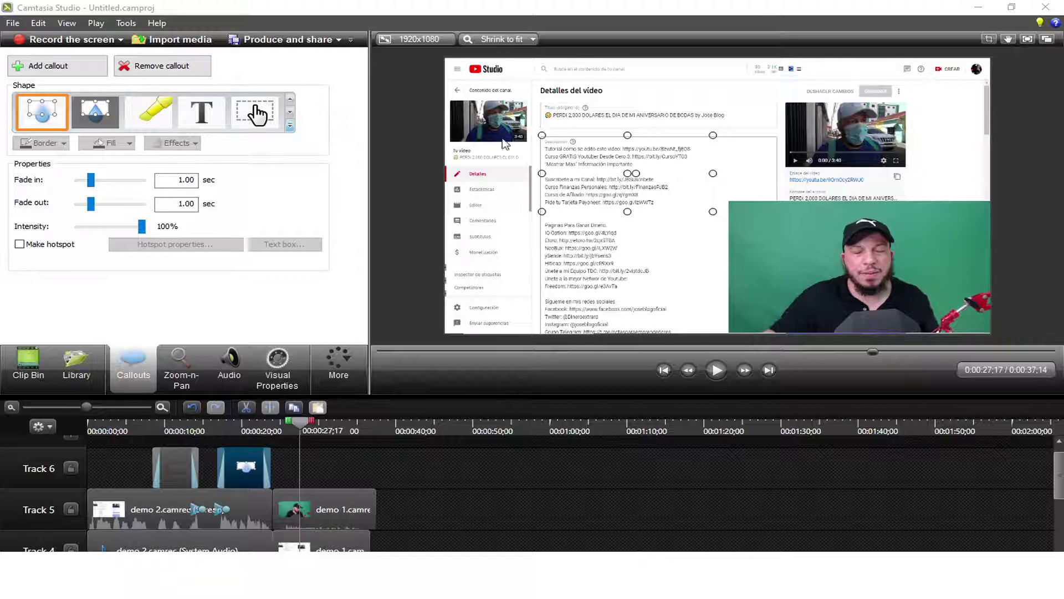
pyautogui.moveTo(313, 426); pyautogui.dragTo(292, 430)
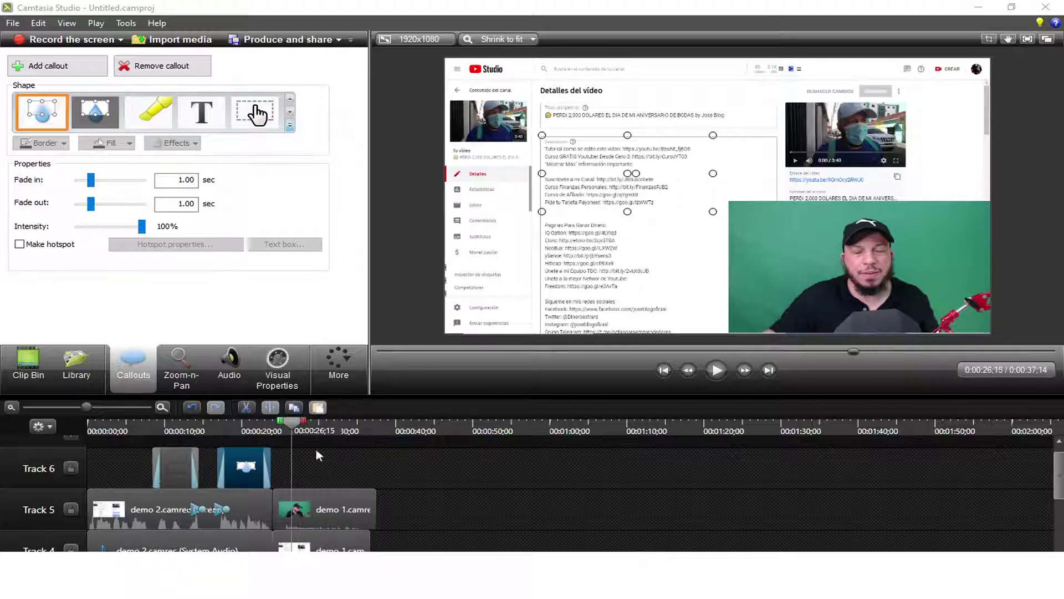
# Step: Enable volume leveling on the demo 1 camera clip and play it back from 0:00:26;15
pyautogui.click(322, 507)
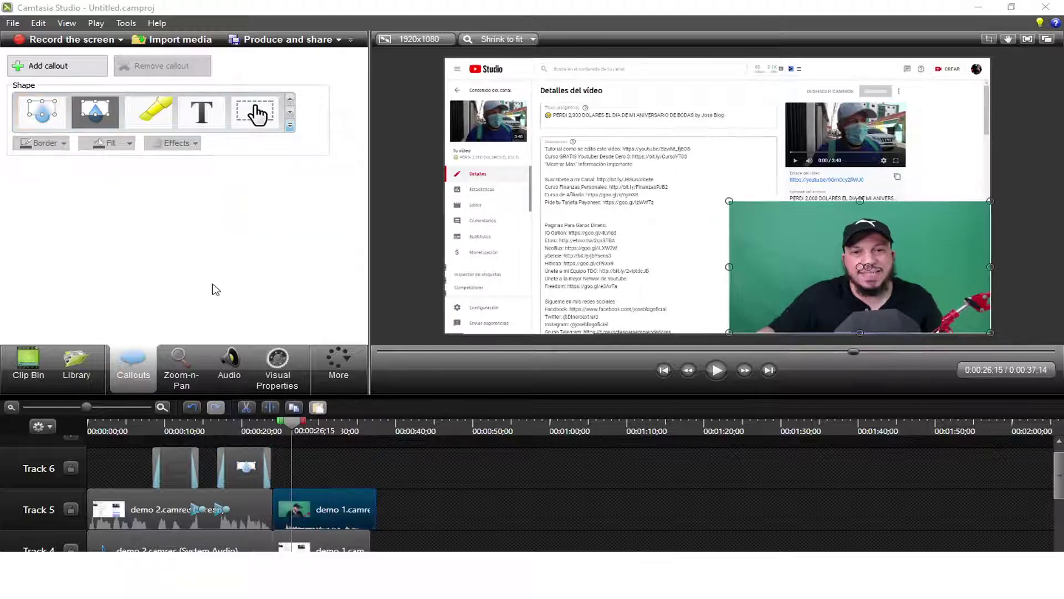
pyautogui.click(243, 366)
pyautogui.click(81, 77)
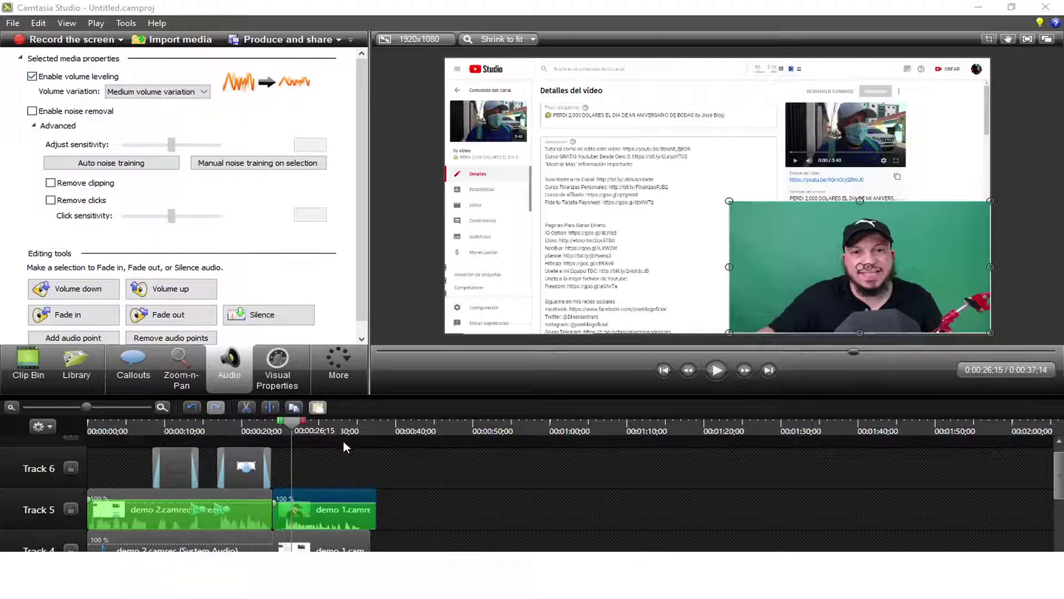
pyautogui.press('space')
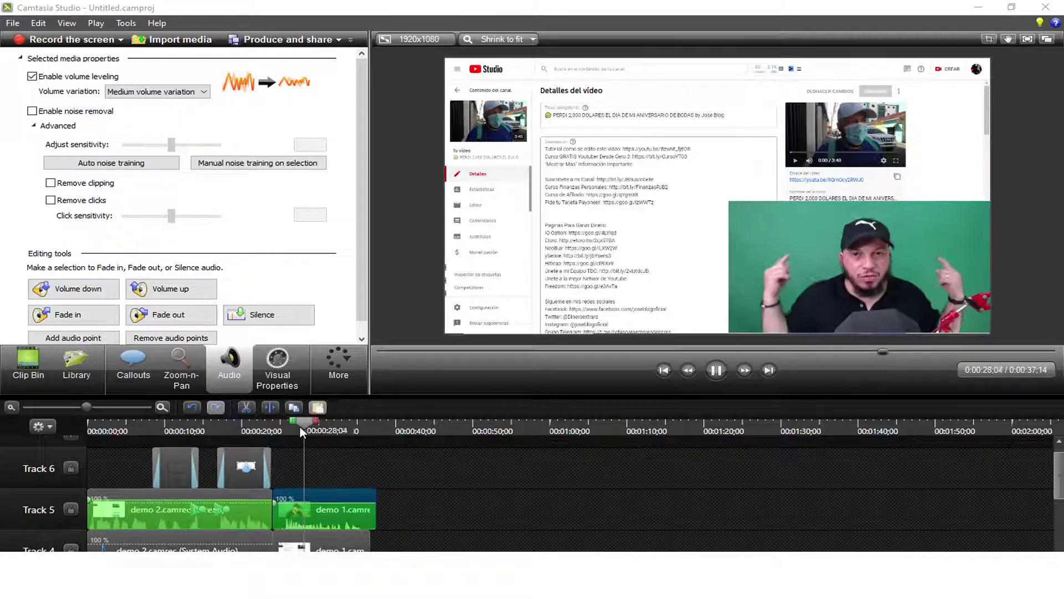
pyautogui.press('space')
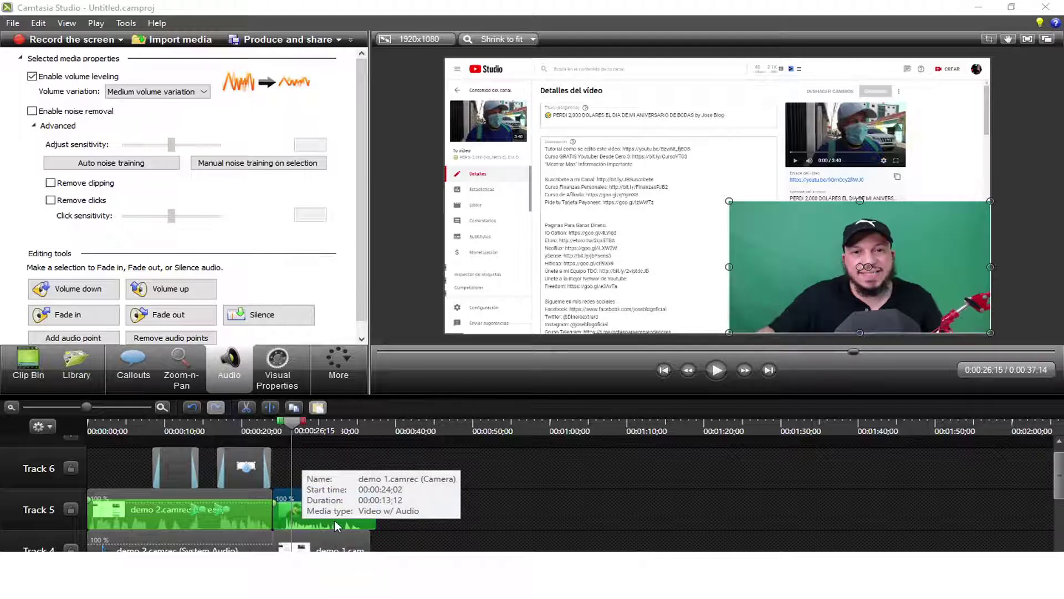
pyautogui.press('space')
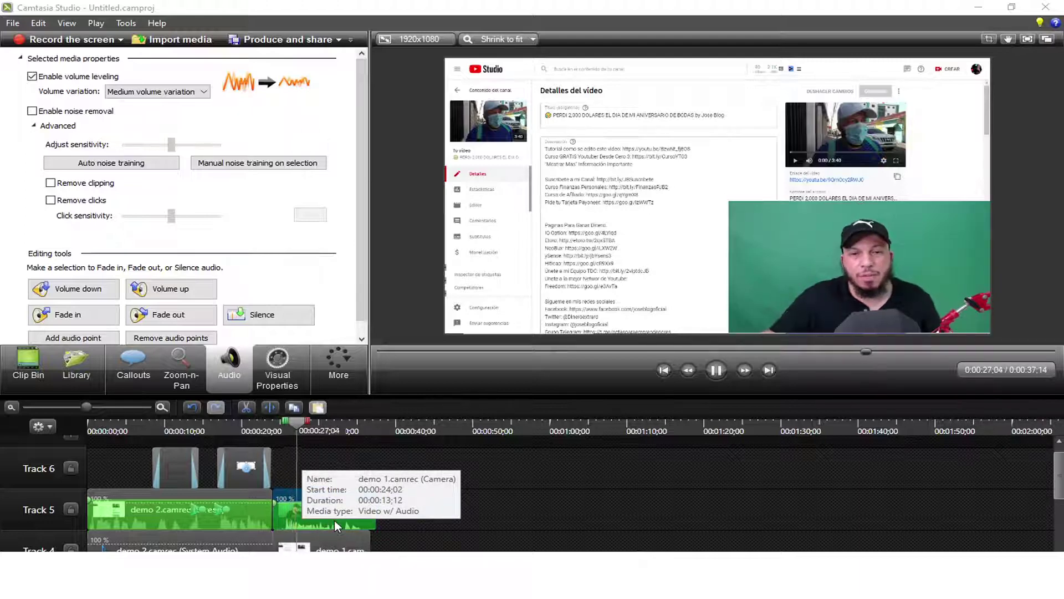
pyautogui.press('space')
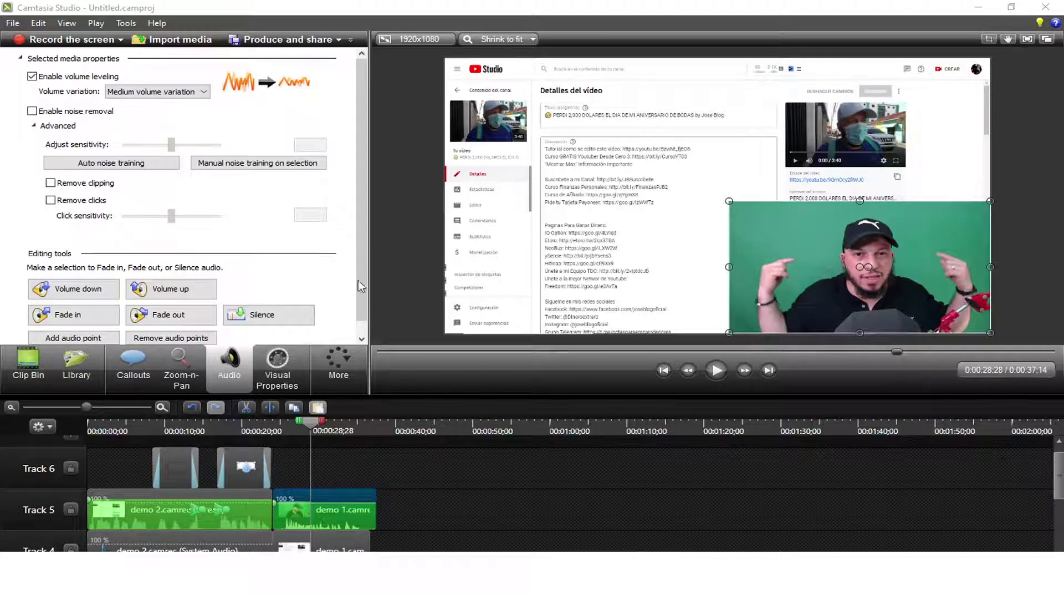
# Step: Shrink the demo 1 camera overlay to about 99% scale, keeping it in the lower-right corner of the frame
pyautogui.click(353, 542)
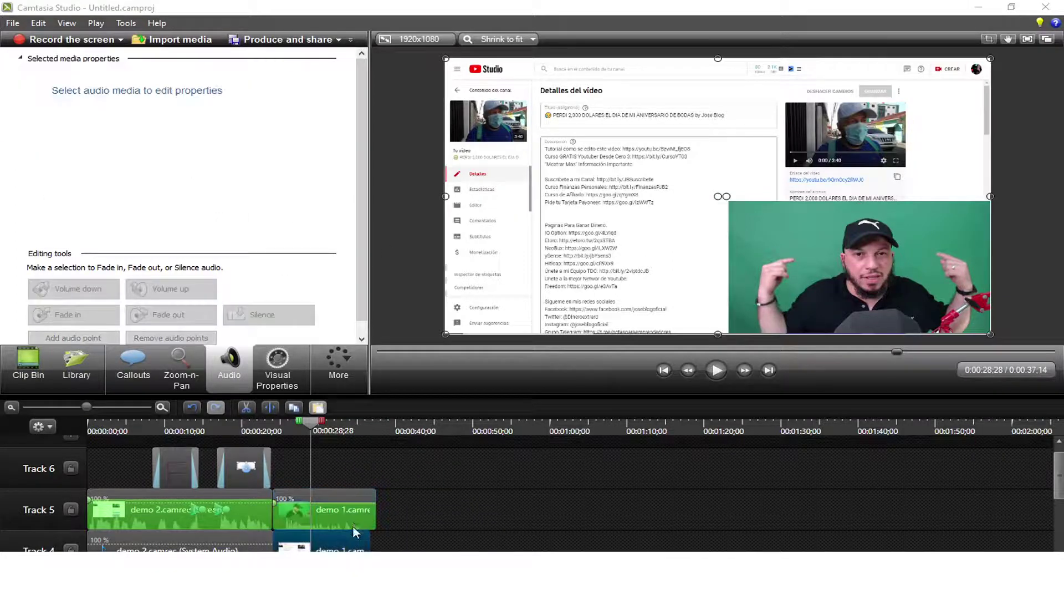
pyautogui.click(354, 518)
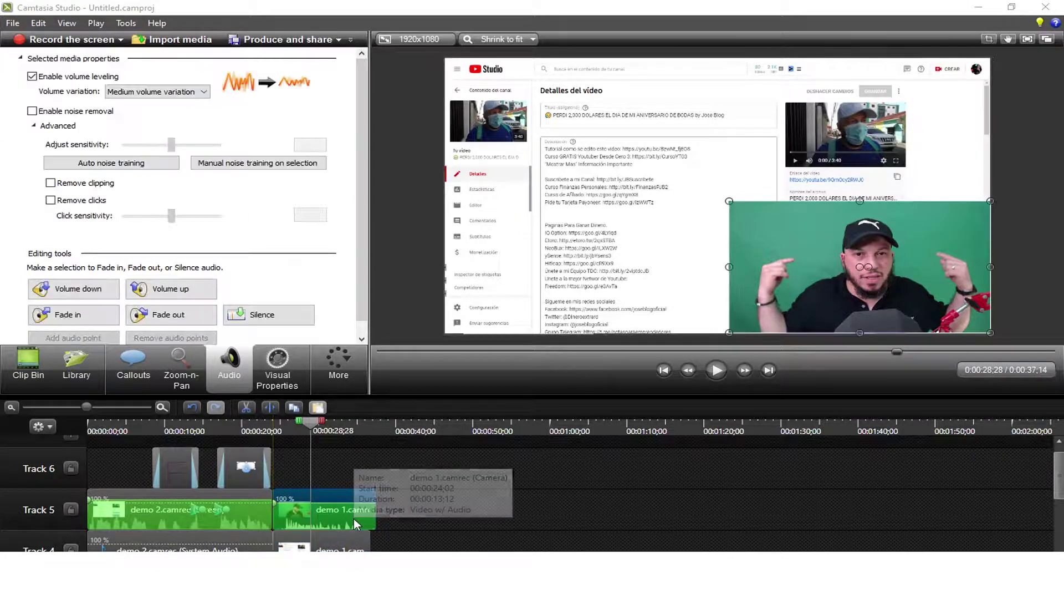
pyautogui.click(335, 543)
pyautogui.click(336, 491)
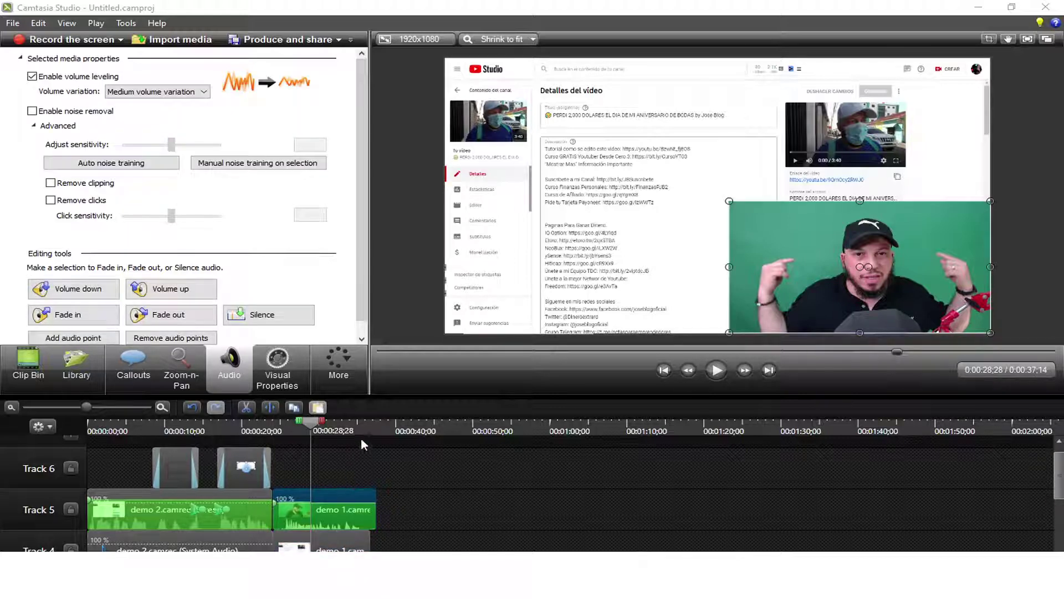
pyautogui.moveTo(729, 203); pyautogui.dragTo(781, 235)
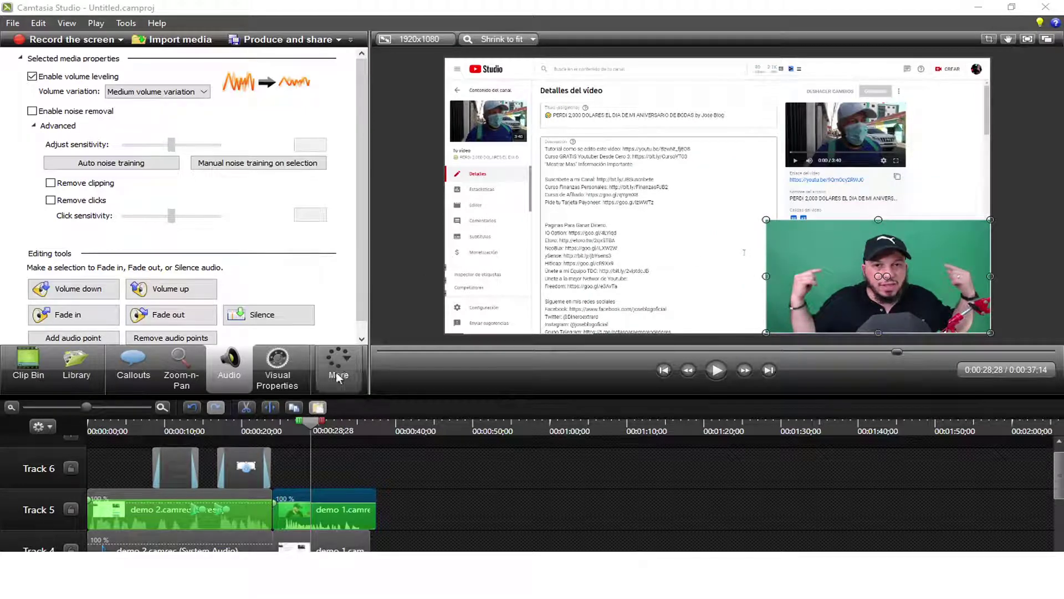
# Step: Open the visual properties of the demo 1 camera clip and look over the list of additional editing tools
pyautogui.click(288, 374)
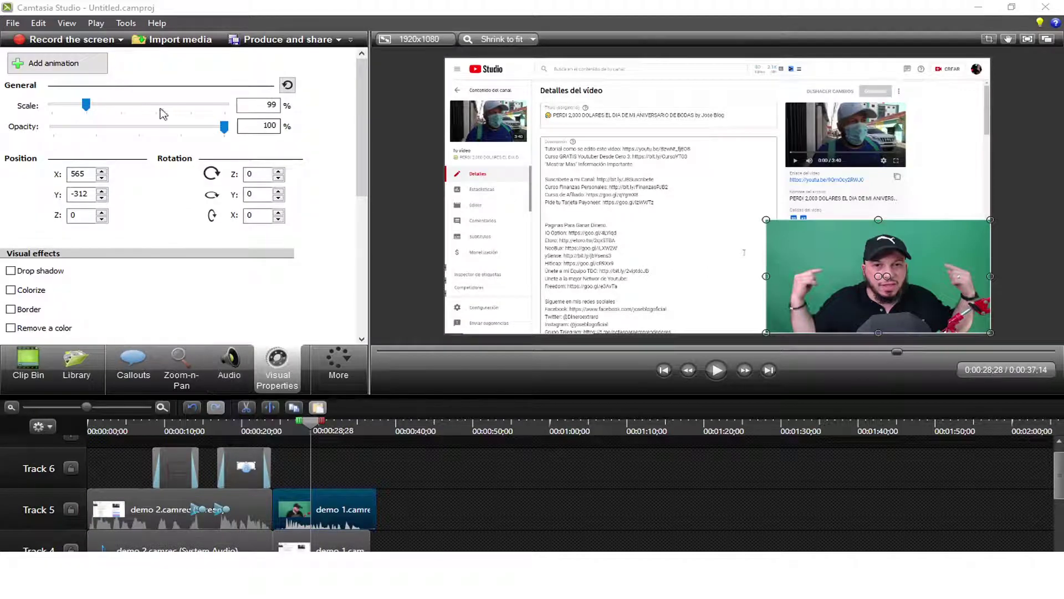
pyautogui.click(353, 363)
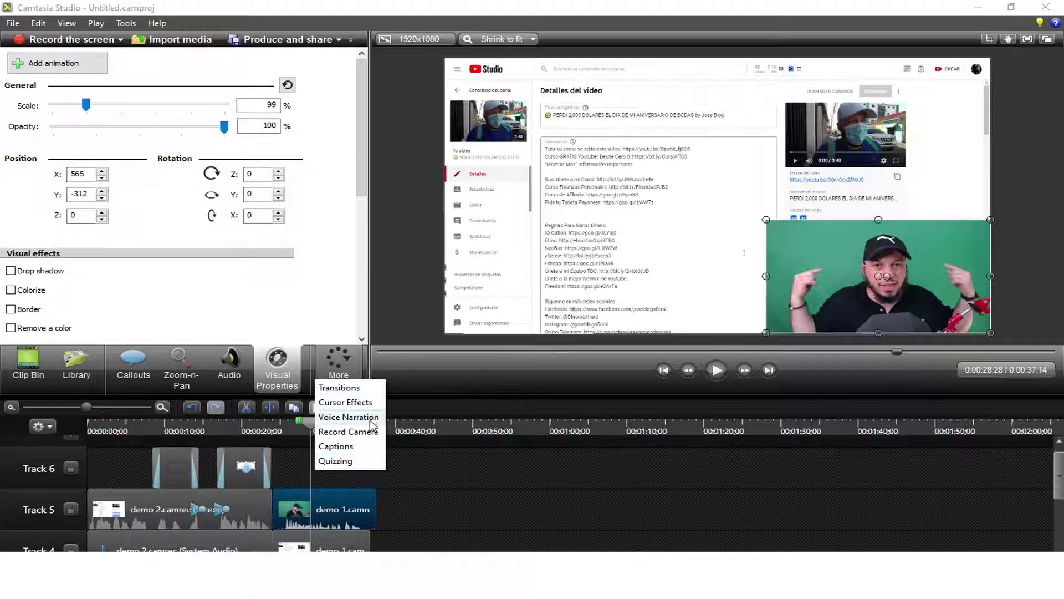
pyautogui.click(368, 303)
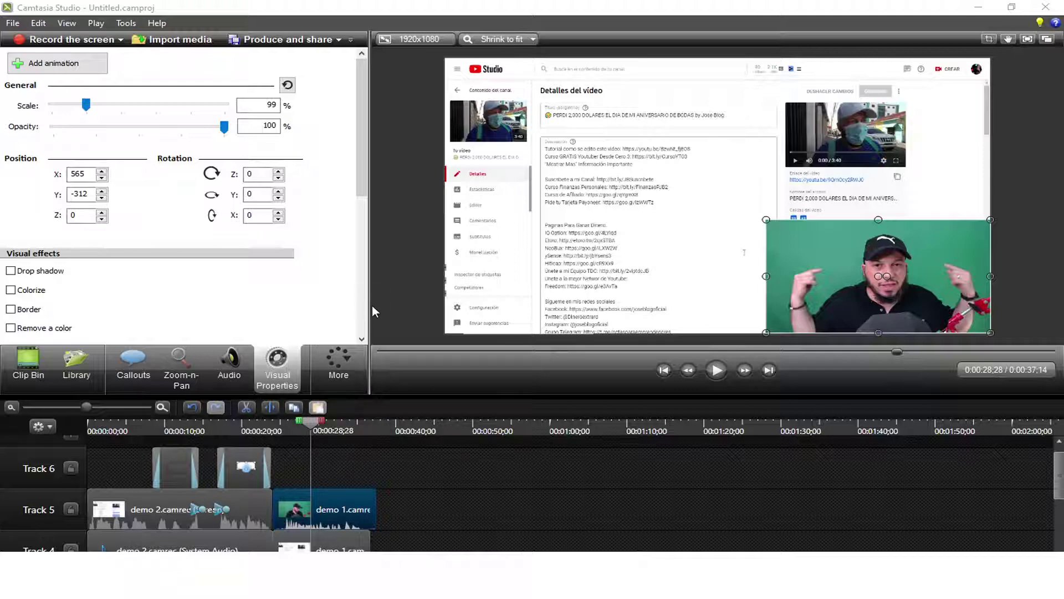
pyautogui.moveTo(371, 305); pyautogui.dragTo(324, 313)
pyautogui.click(337, 374)
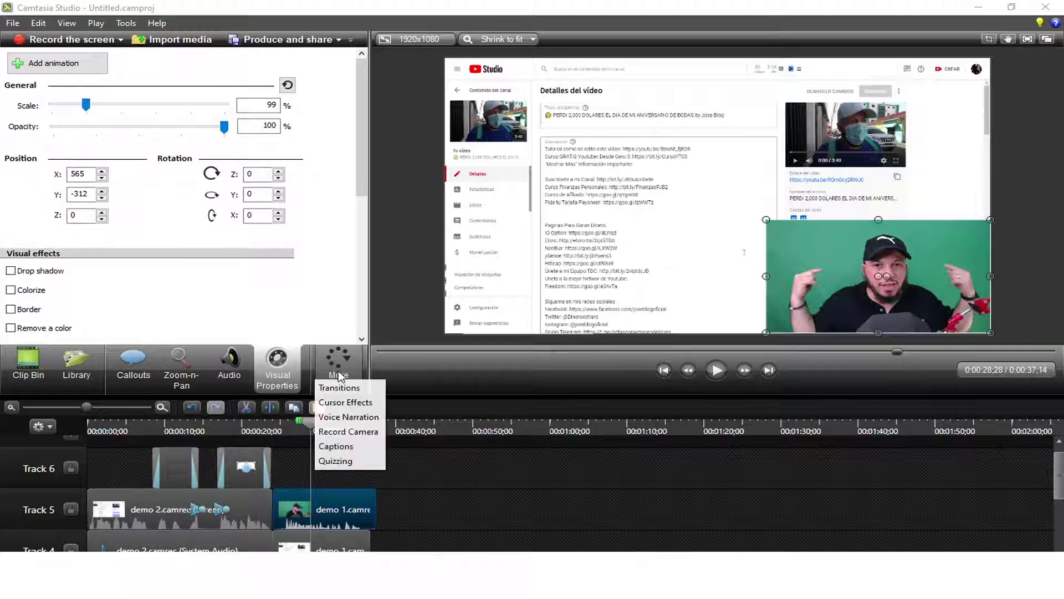
pyautogui.click(278, 368)
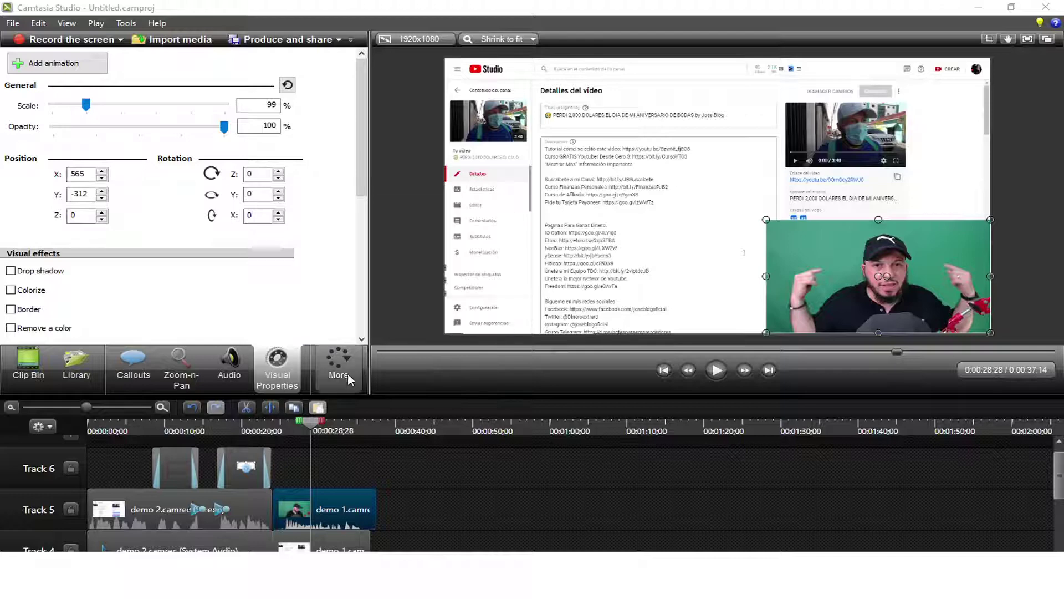
pyautogui.click(331, 364)
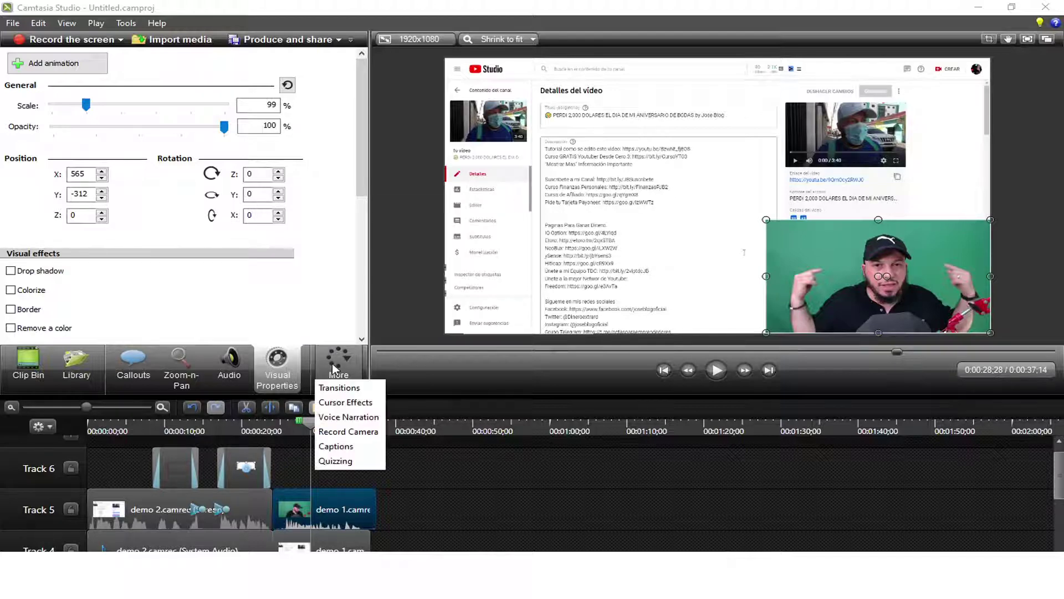
pyautogui.click(275, 364)
# Step: Remove the green background from the demo 1 camera clip with Remove a color, sampling the green from the preview
pyautogui.moveTo(359, 127); pyautogui.dragTo(367, 207)
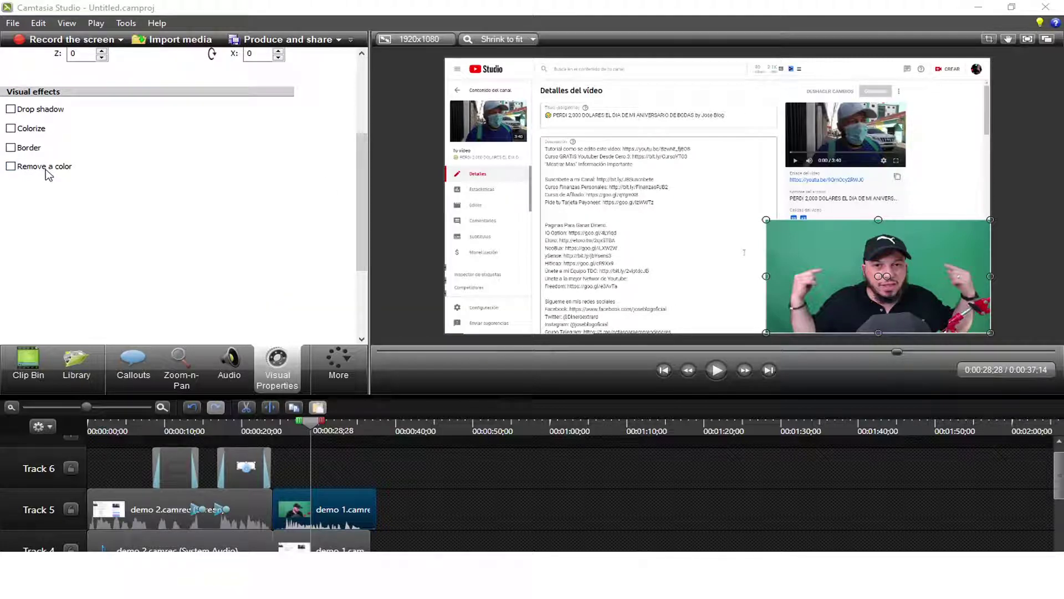
pyautogui.click(11, 166)
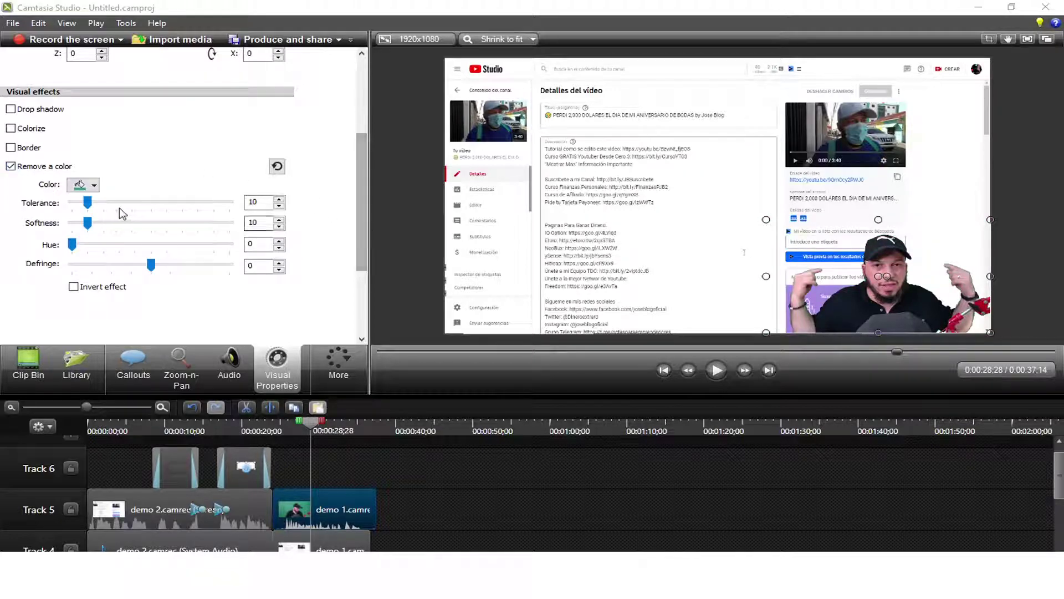
pyautogui.click(94, 185)
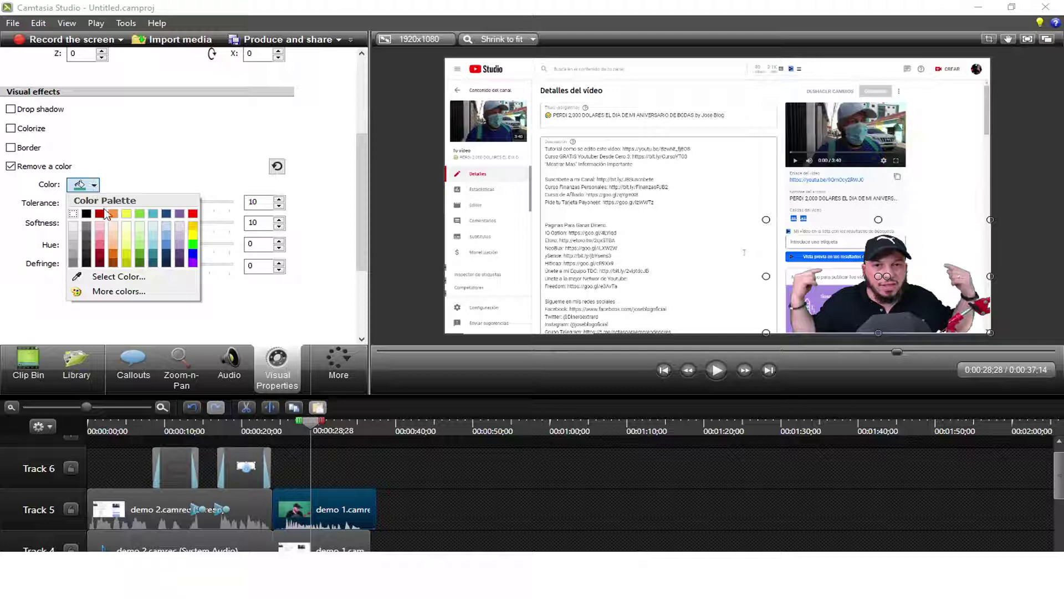
pyautogui.click(74, 214)
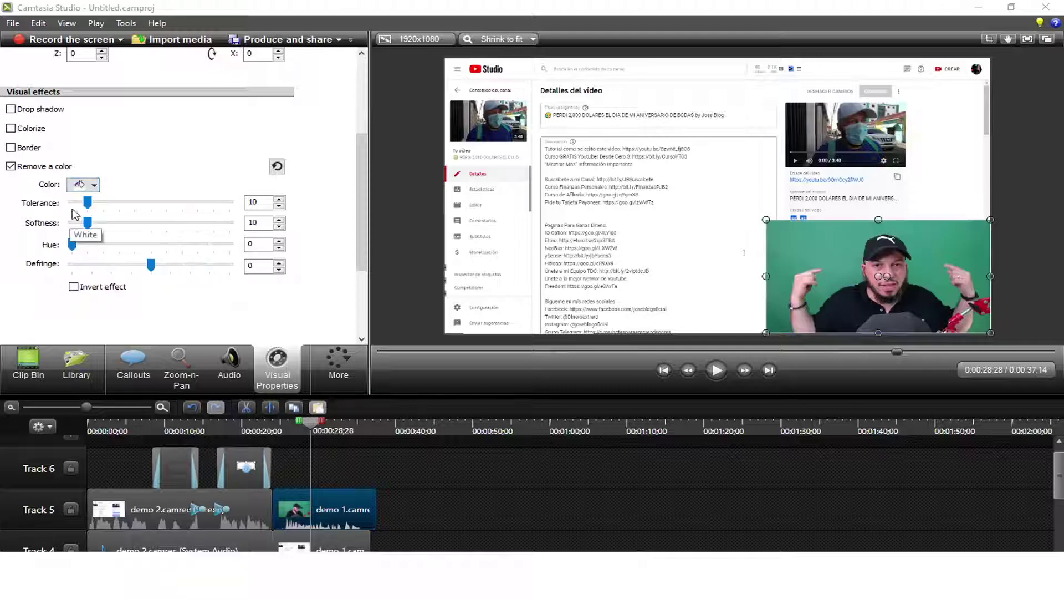
pyautogui.click(95, 186)
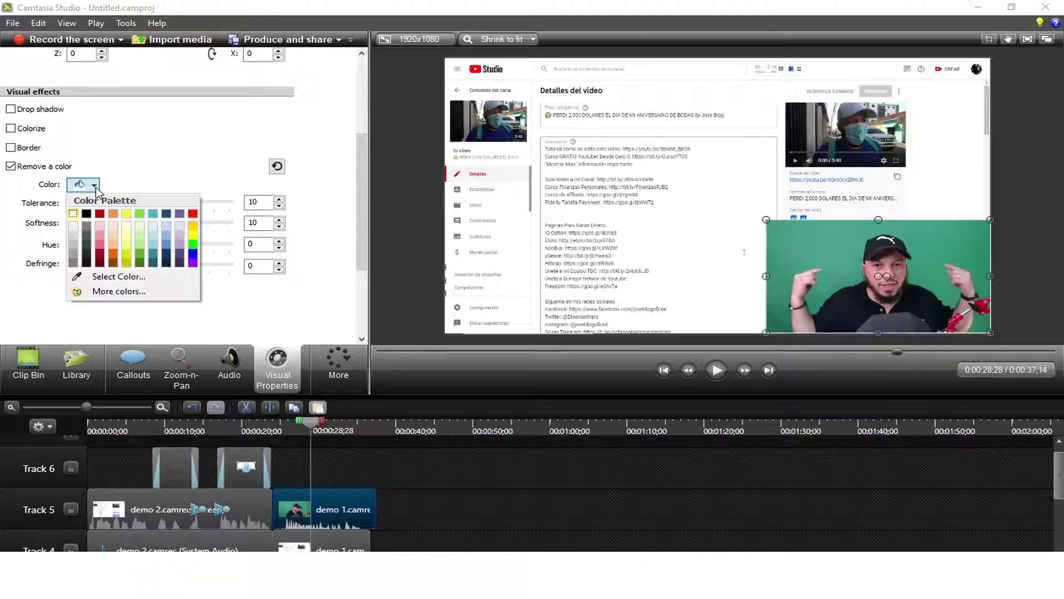
pyautogui.click(119, 277)
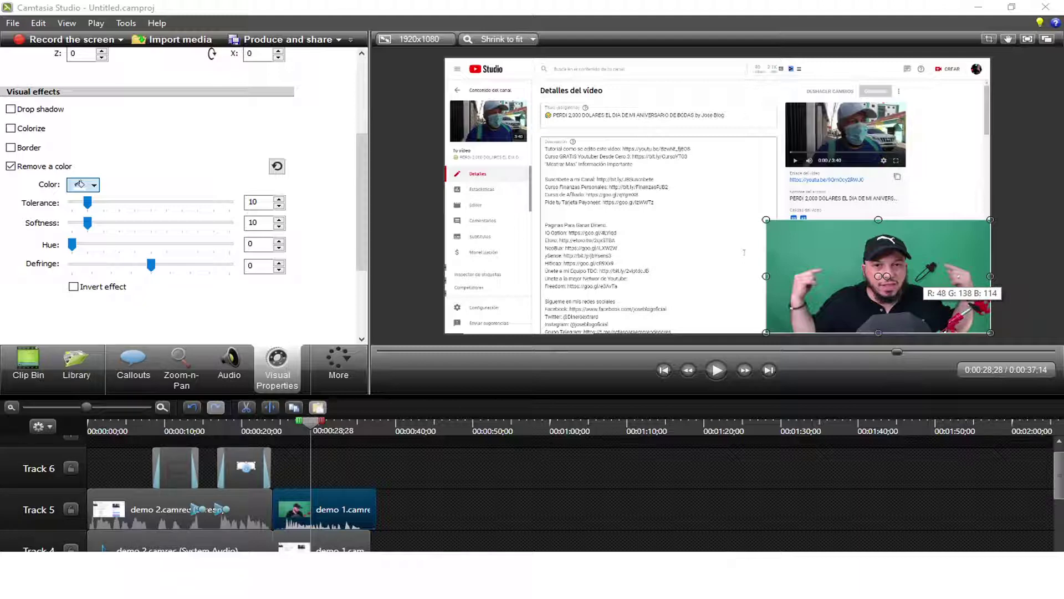
pyautogui.click(917, 280)
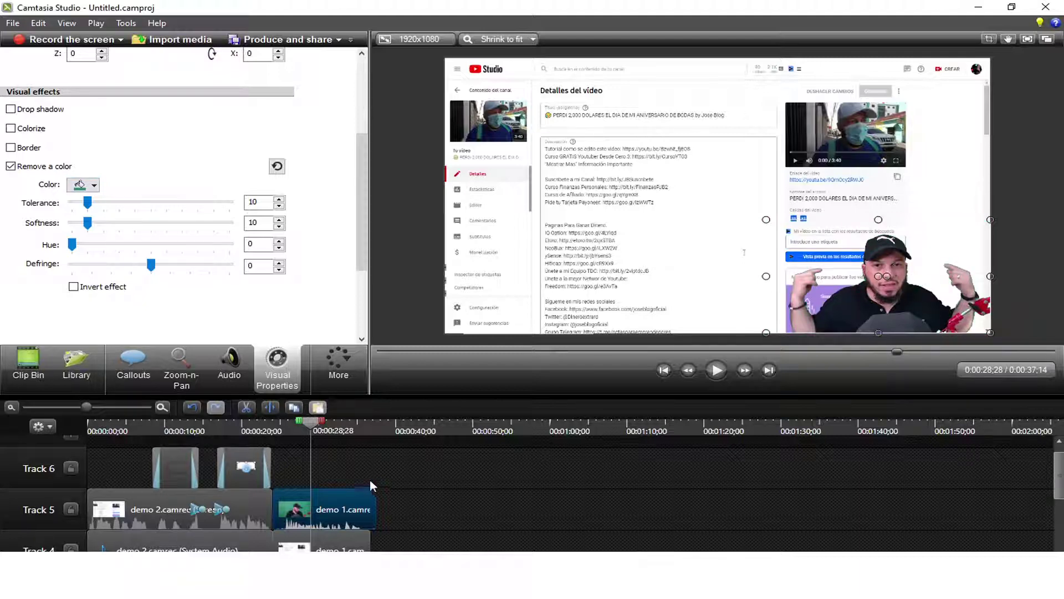
# Step: Set the color removal on the demo 1 camera clip to tolerance 13 and softness 7, and play it back from 0:00:25;15
pyautogui.moveTo(313, 427); pyautogui.dragTo(318, 428)
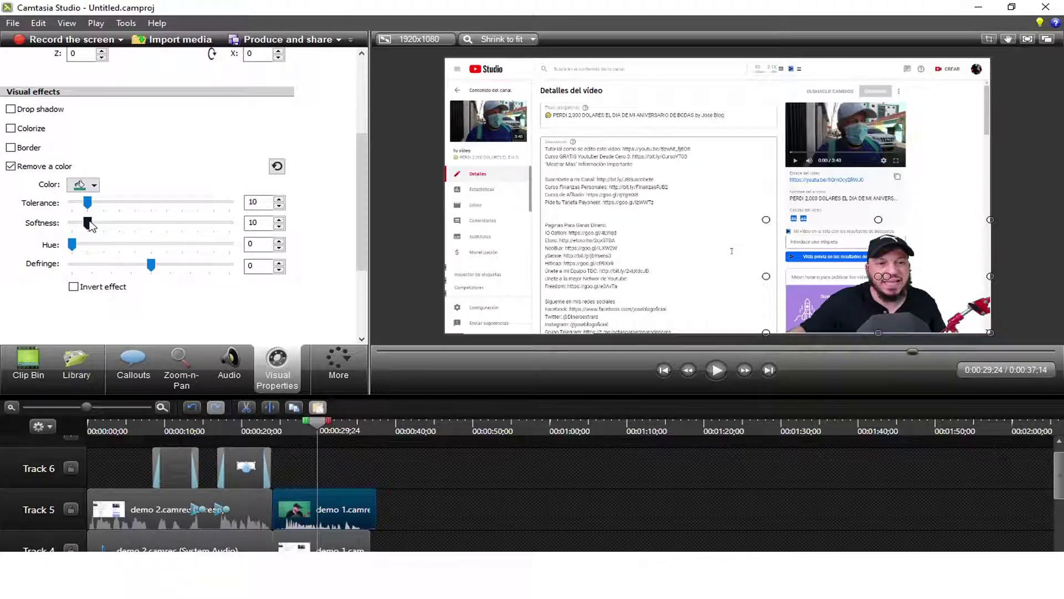
pyautogui.moveTo(82, 222)
pyautogui.mouseDown()
pyautogui.moveTo(72, 224)
pyautogui.moveTo(85, 227)
pyautogui.moveTo(100, 204)
pyautogui.moveTo(72, 210)
pyautogui.moveTo(95, 207)
pyautogui.mouseUp()
pyautogui.moveTo(319, 425); pyautogui.dragTo(284, 425)
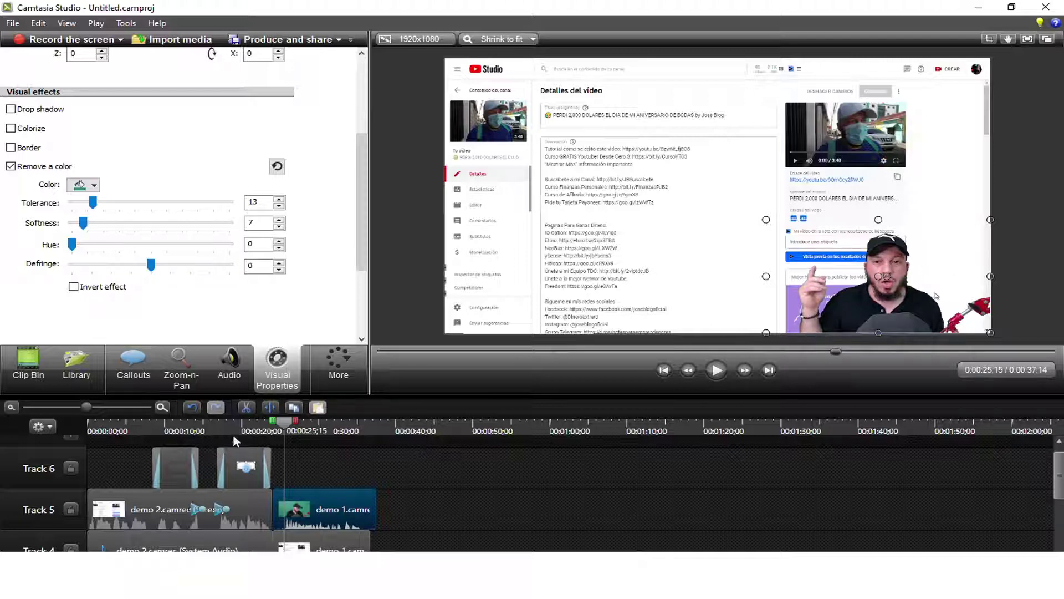
pyautogui.press('space')
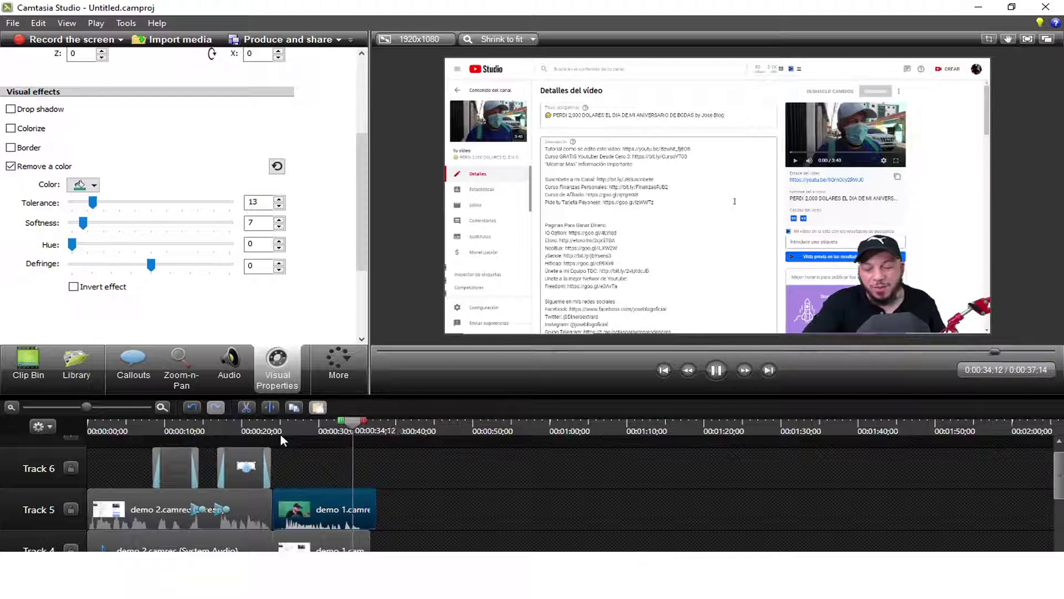
pyautogui.press('space')
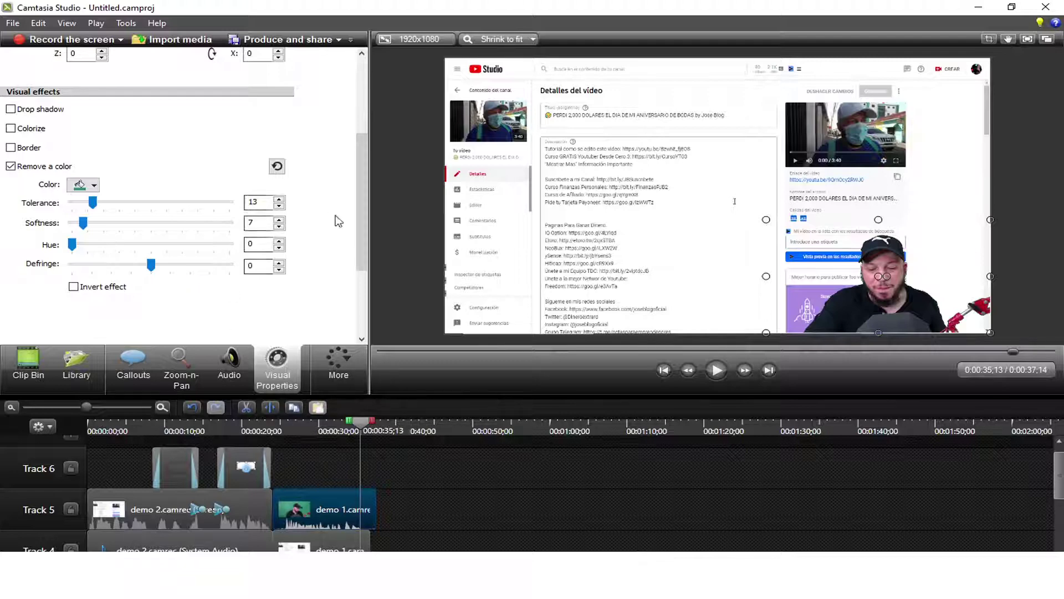
pyautogui.scroll(3, 338, 219)
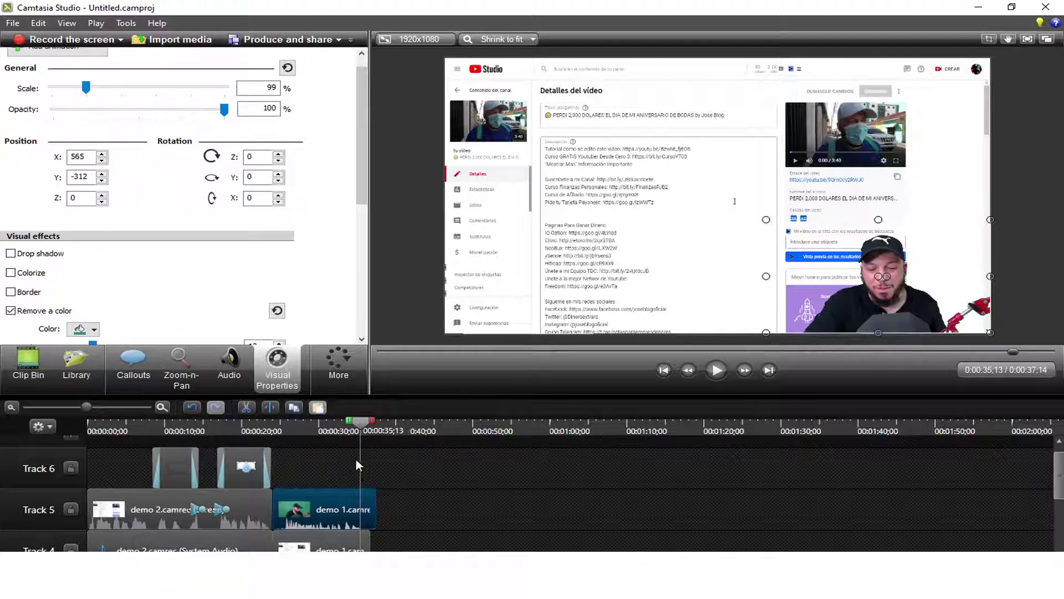
# Step: Split the demo 1 camera and screen clips at 0:00:25;14 and delete the short pieces before the cut
pyautogui.moveTo(361, 430); pyautogui.dragTo(285, 424)
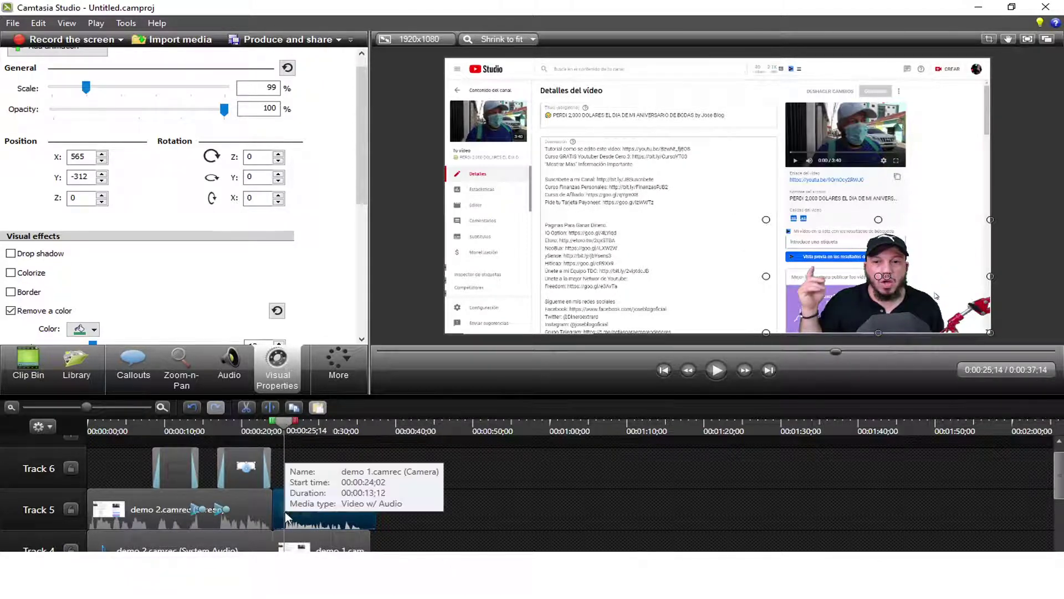
pyautogui.click(310, 524)
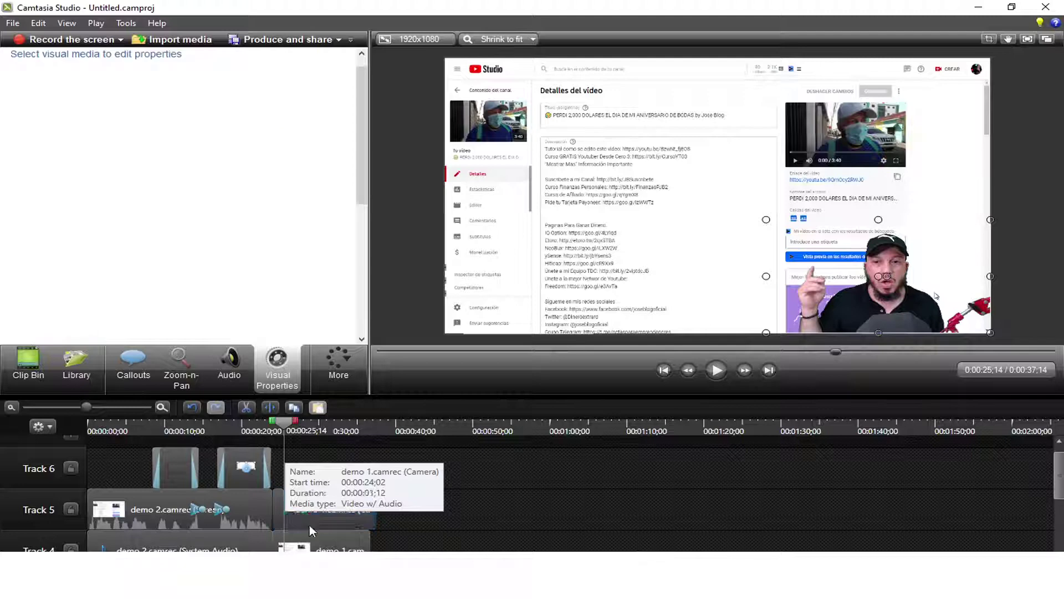
pyautogui.click(281, 515)
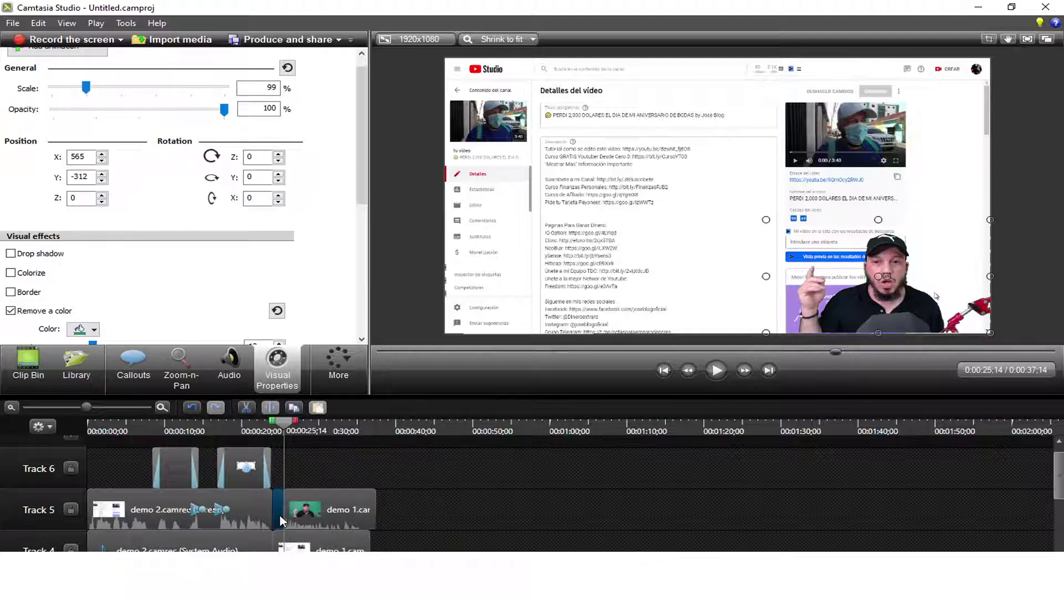
pyautogui.press('Delete')
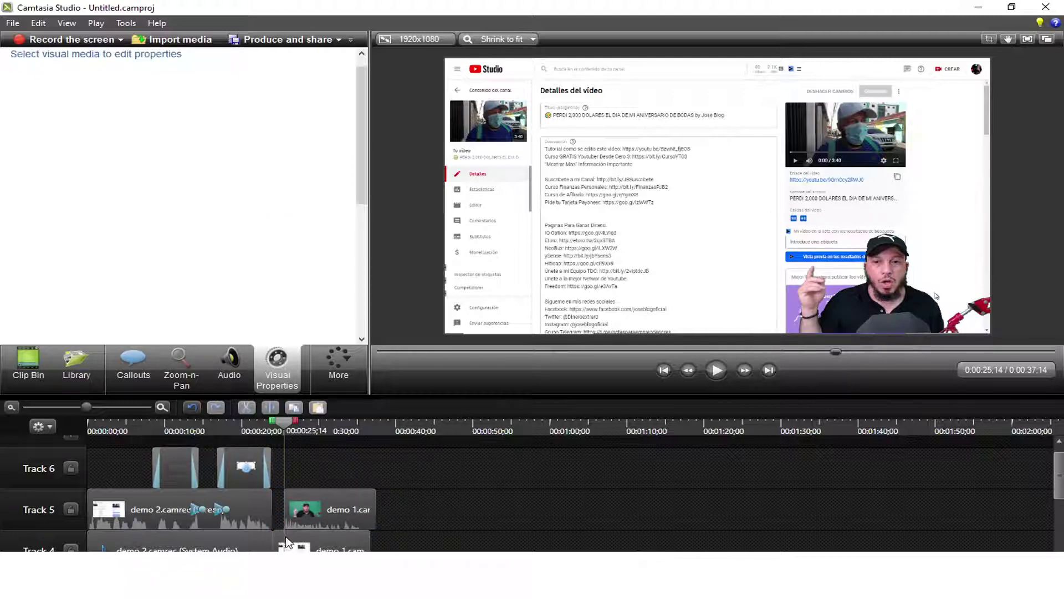
pyautogui.click(305, 546)
pyautogui.click(283, 542)
pyautogui.click(279, 542)
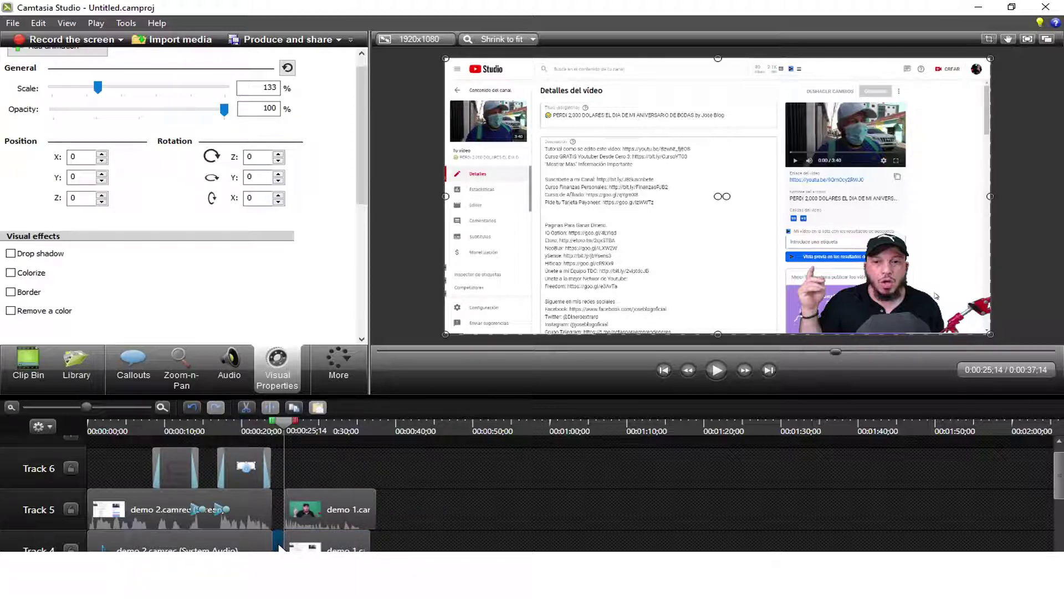
pyautogui.press('Delete')
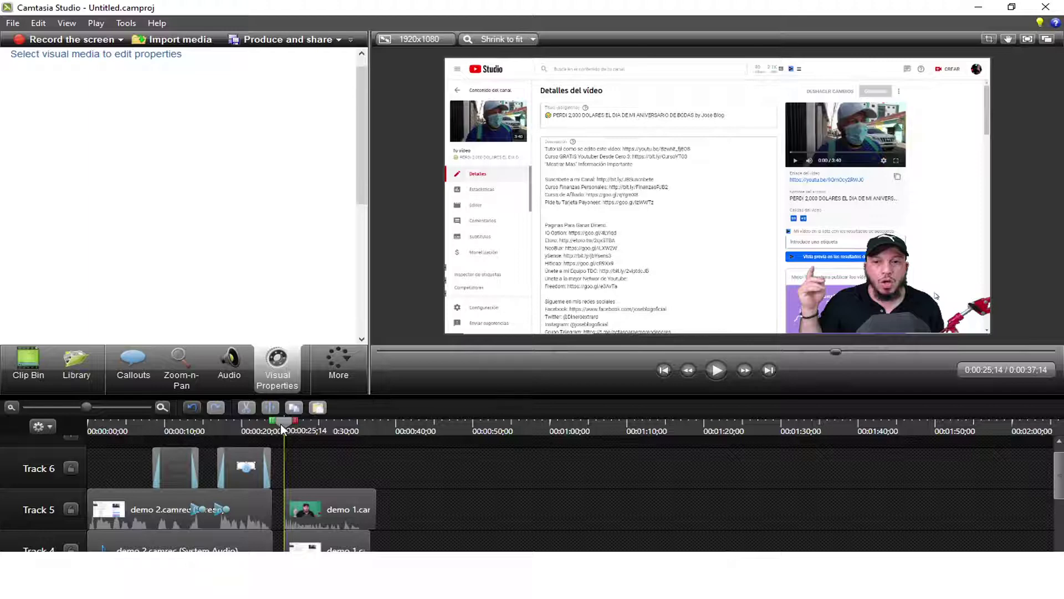
# Step: Split the demo 1 system audio clip at 0:00:25;14 and delete the piece before the cut
pyautogui.click(280, 423)
pyautogui.click(341, 529)
pyautogui.moveTo(341, 530); pyautogui.dragTo(361, 515)
pyautogui.moveTo(1056, 469); pyautogui.dragTo(1056, 494)
pyautogui.click(161, 407)
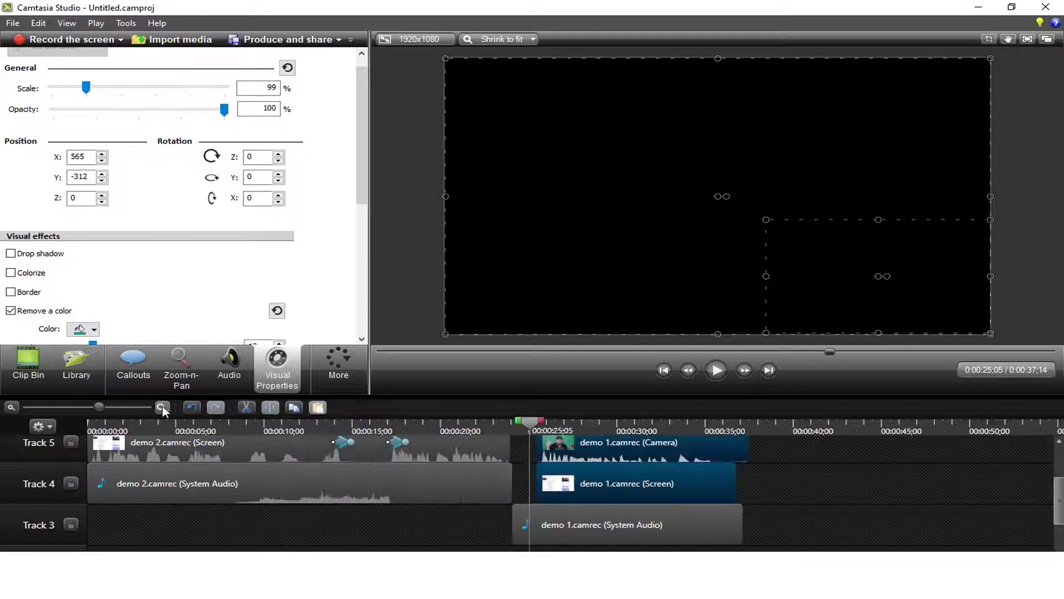
pyautogui.click(585, 520)
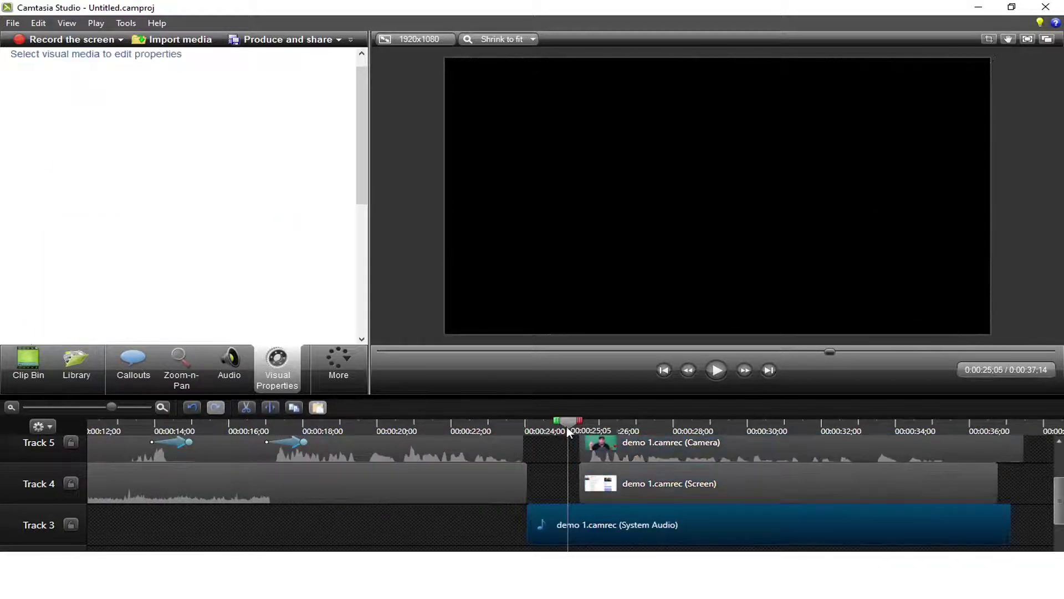
pyautogui.moveTo(567, 427); pyautogui.dragTo(575, 426)
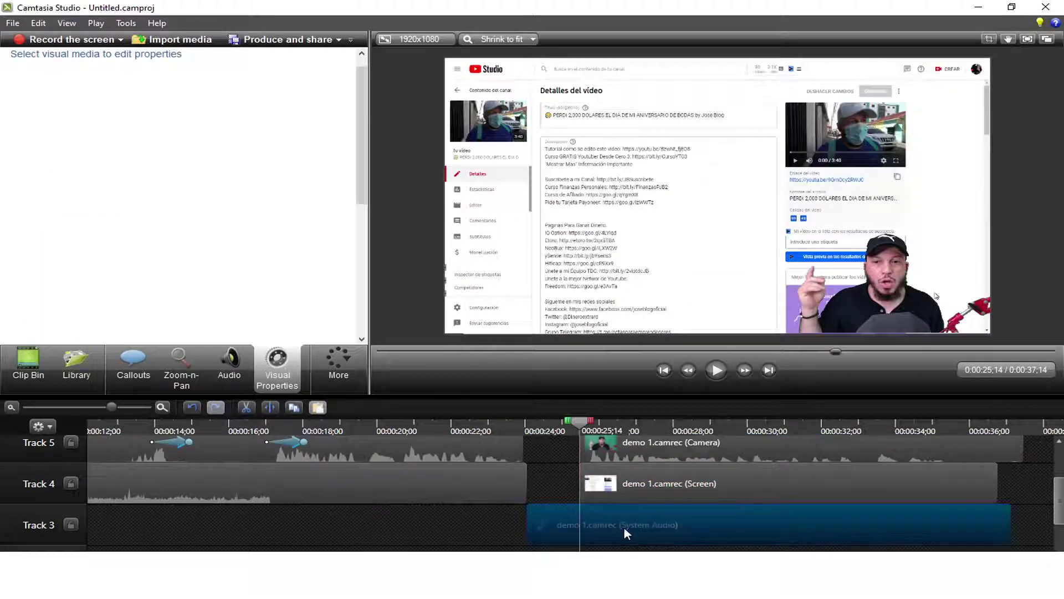
pyautogui.press('s')
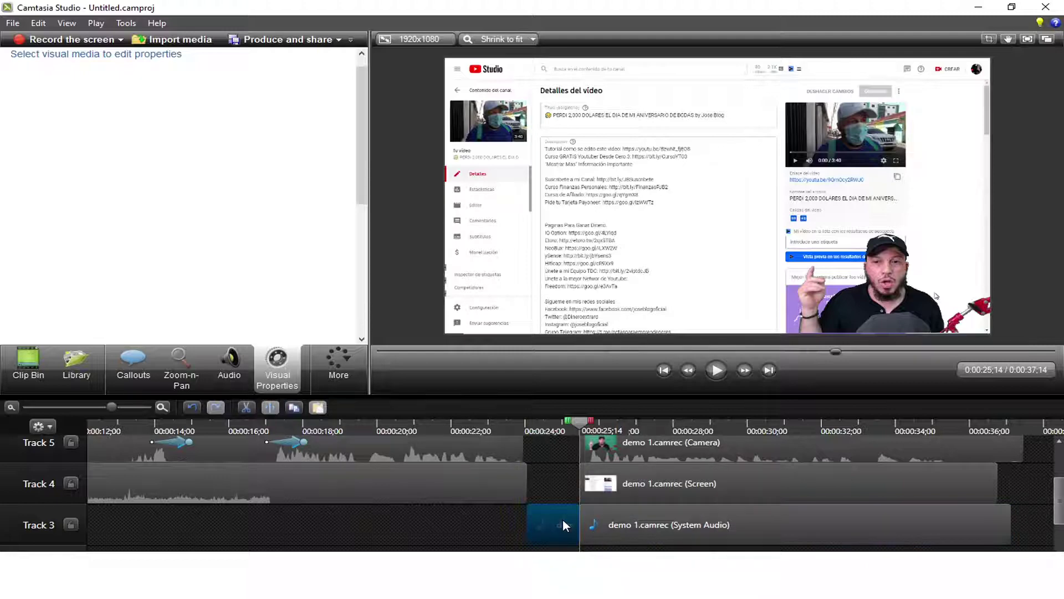
pyautogui.press('Delete')
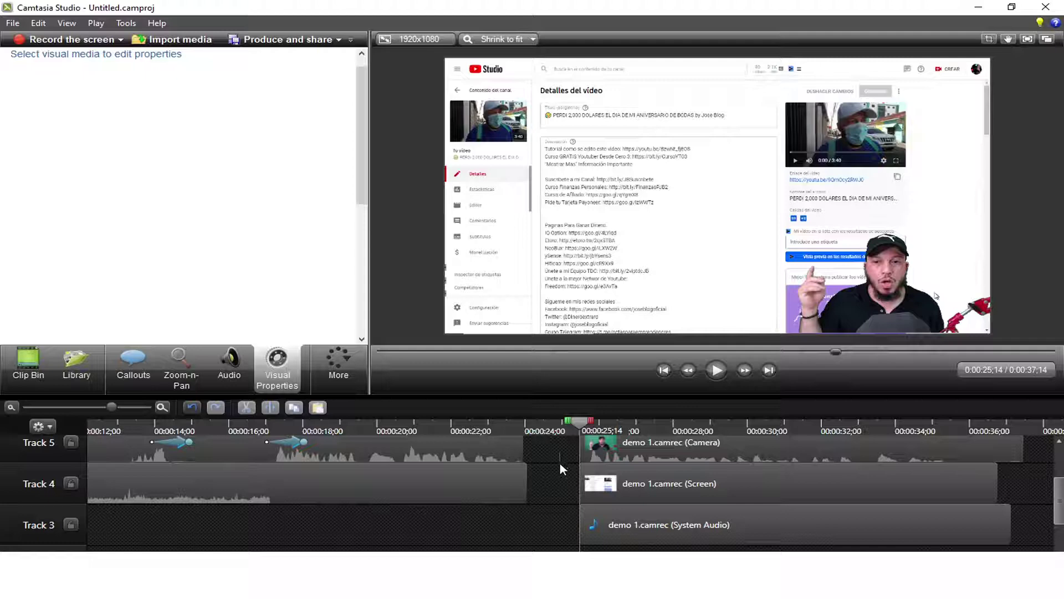
# Step: Move the three trimmed demo 1 clips together against the end of demo 2 and play the join from 0:00:23;18
pyautogui.moveTo(560, 463); pyautogui.dragTo(596, 528)
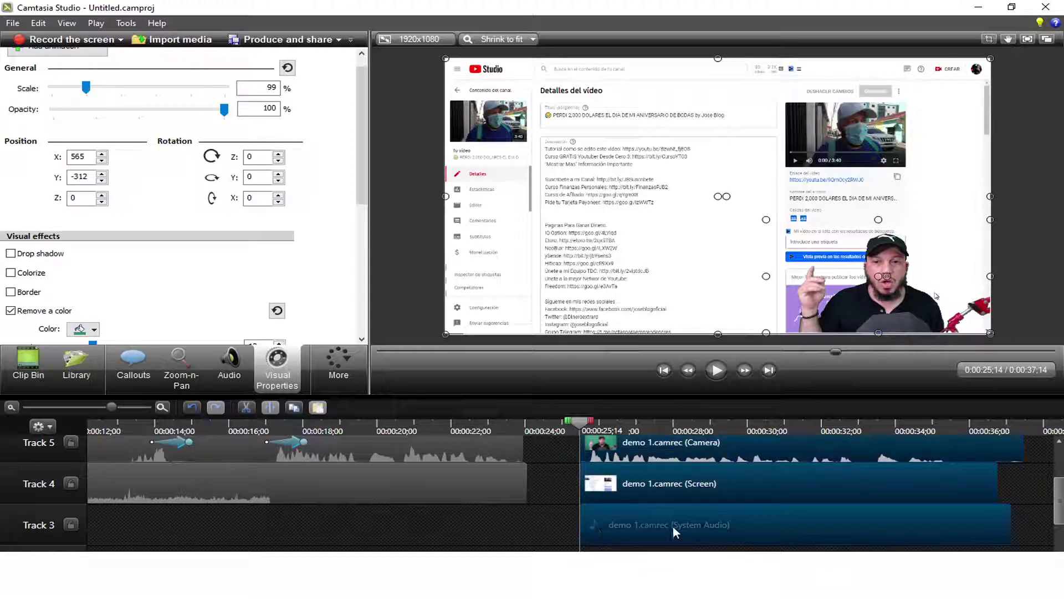
pyautogui.moveTo(672, 526); pyautogui.dragTo(634, 522)
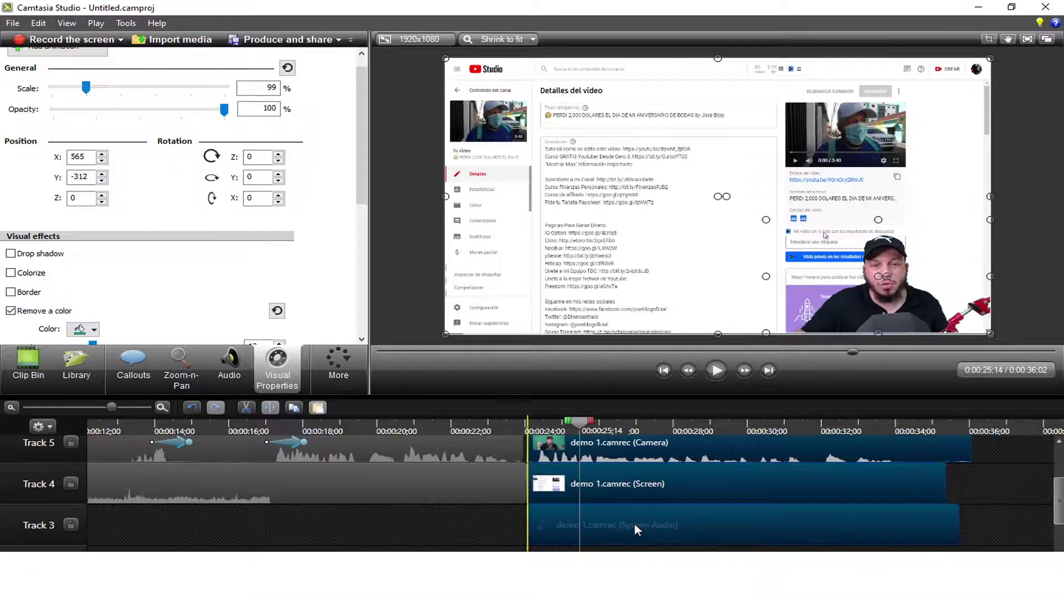
pyautogui.click(511, 426)
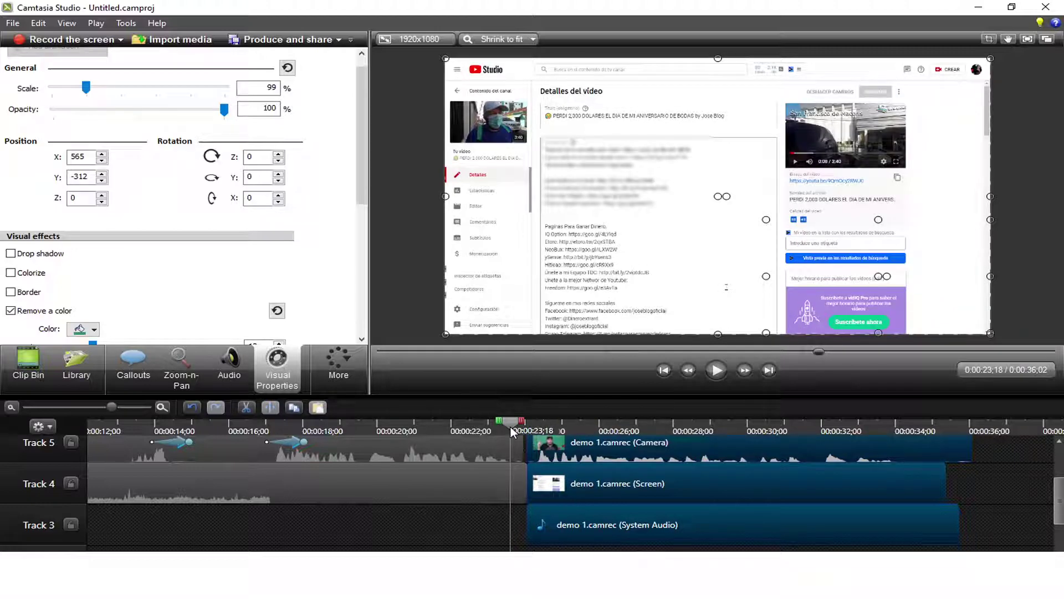
pyautogui.press('space')
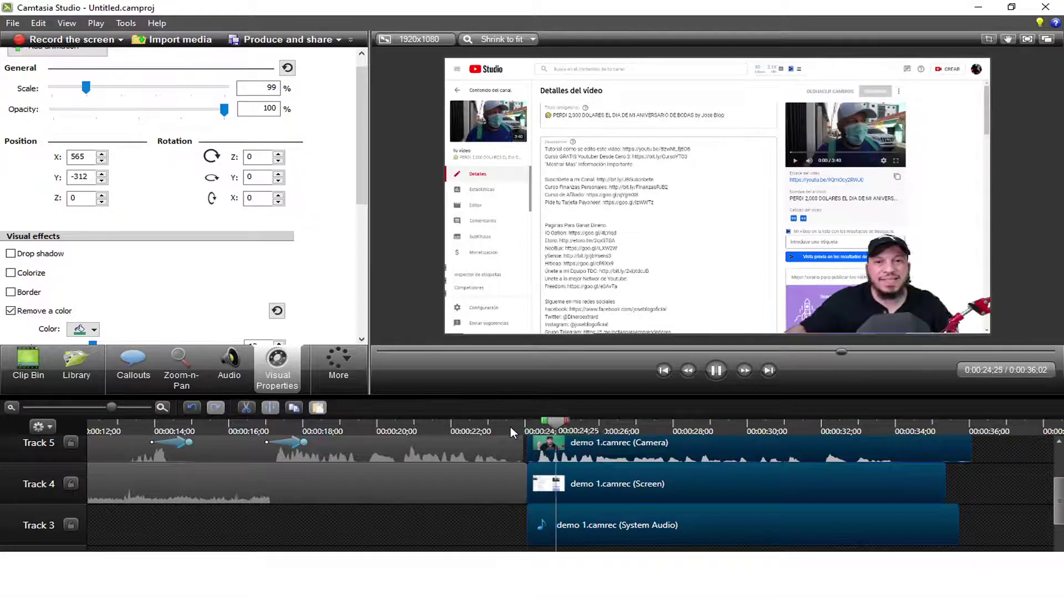
pyautogui.scroll(2, 1060, 490)
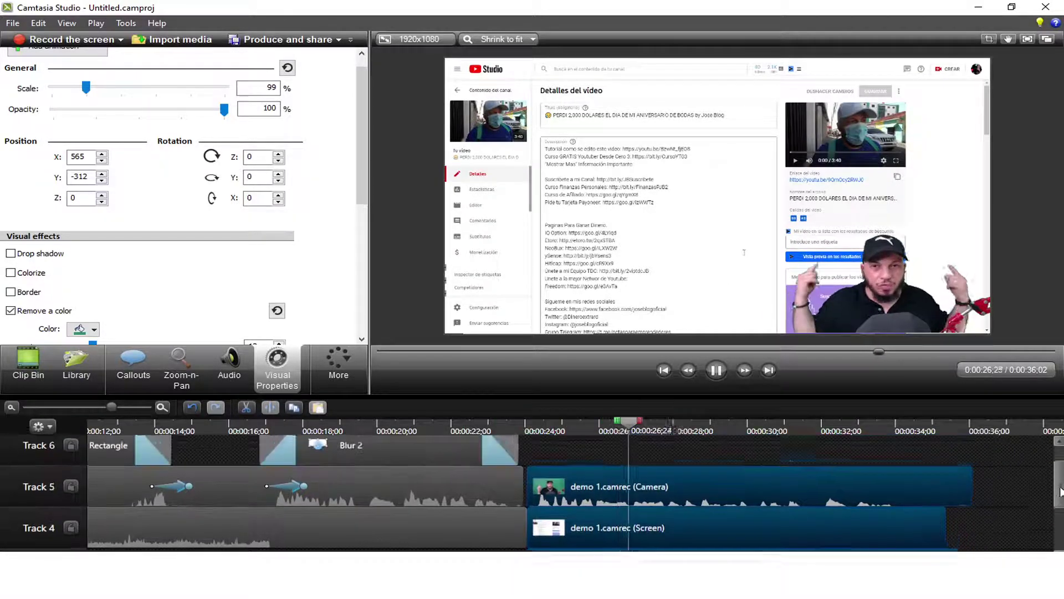
pyautogui.scroll(1, 1059, 491)
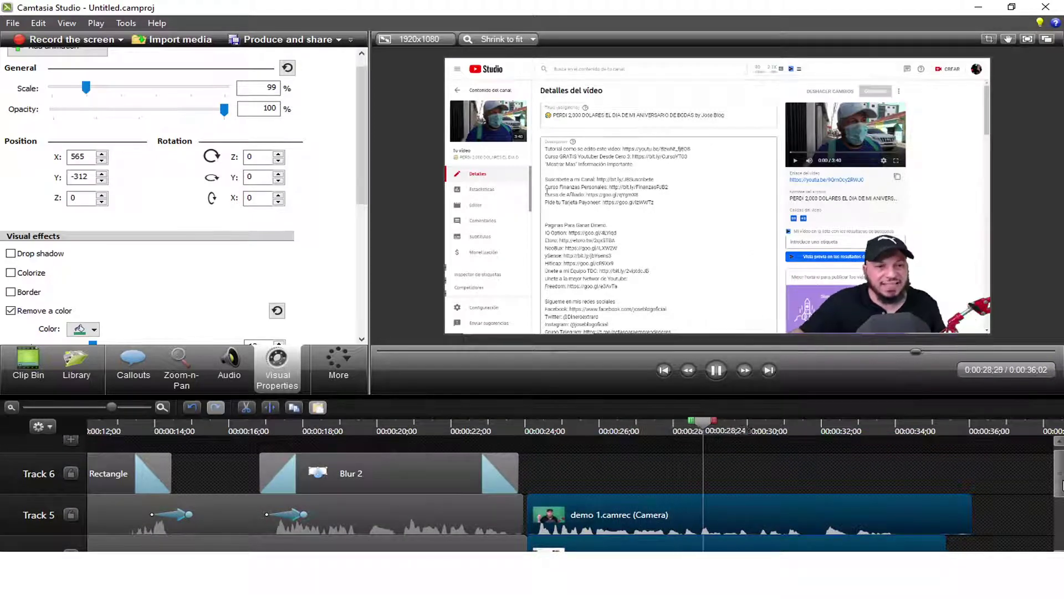
pyautogui.press('space')
# Step: Split only the demo 1 camera clip at 0:00:29;04 and select the piece after the cut
pyautogui.scroll(-1, 1059, 491)
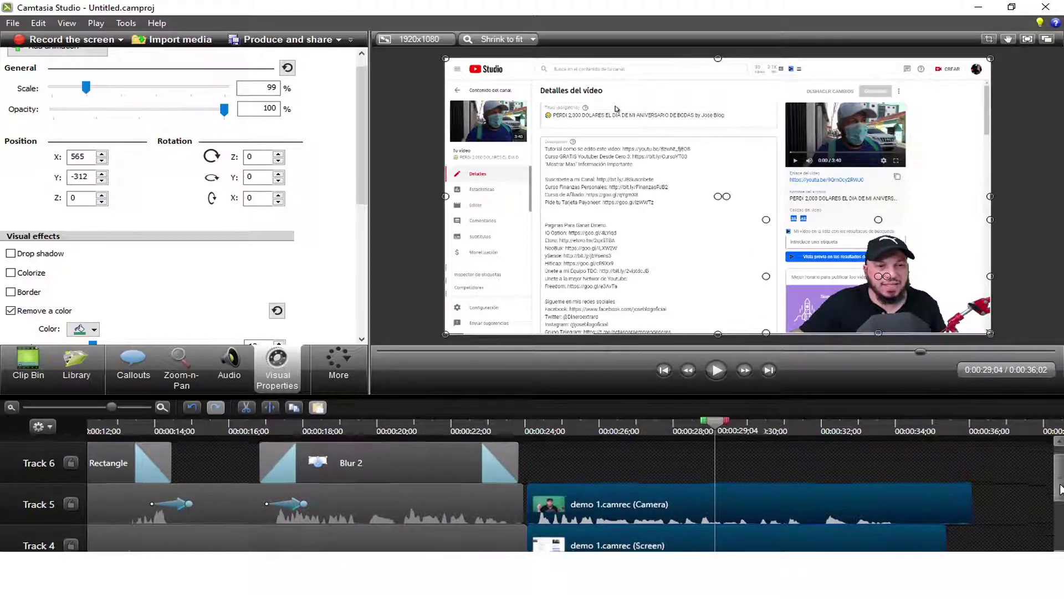
pyautogui.click(723, 487)
pyautogui.click(745, 459)
pyautogui.click(718, 496)
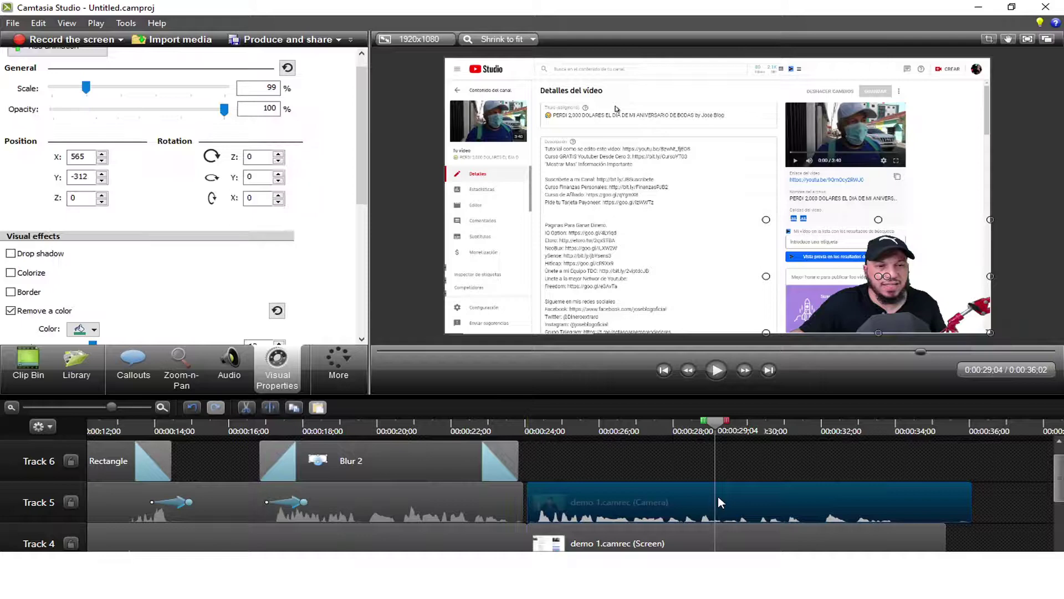
pyautogui.press('s')
pyautogui.click(727, 495)
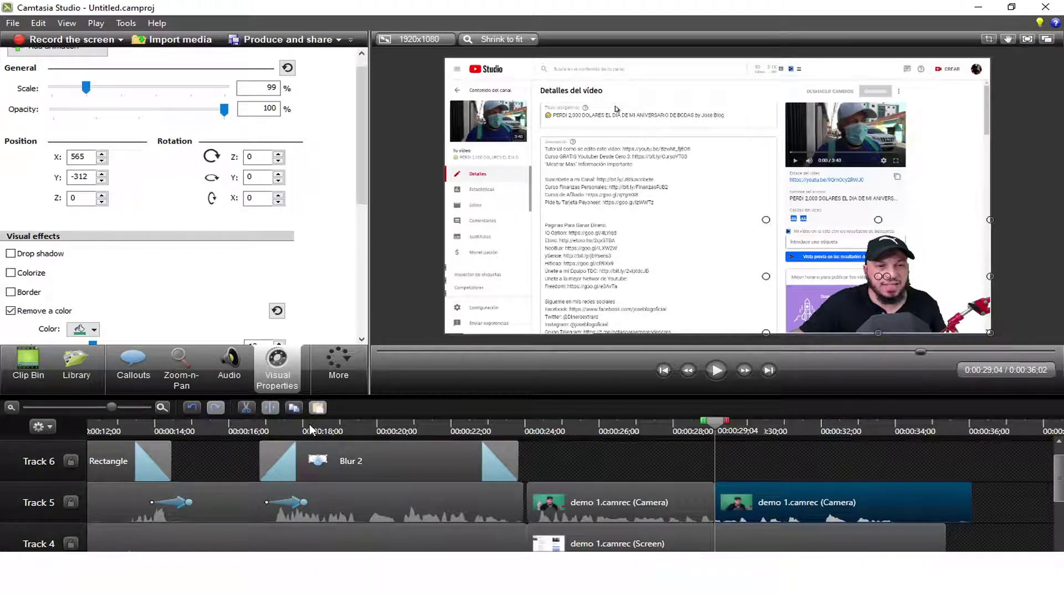
# Step: Apply a Pixelate transition at the cut between the two demo 1 camera pieces and preview it
pyautogui.click(340, 376)
pyautogui.click(345, 386)
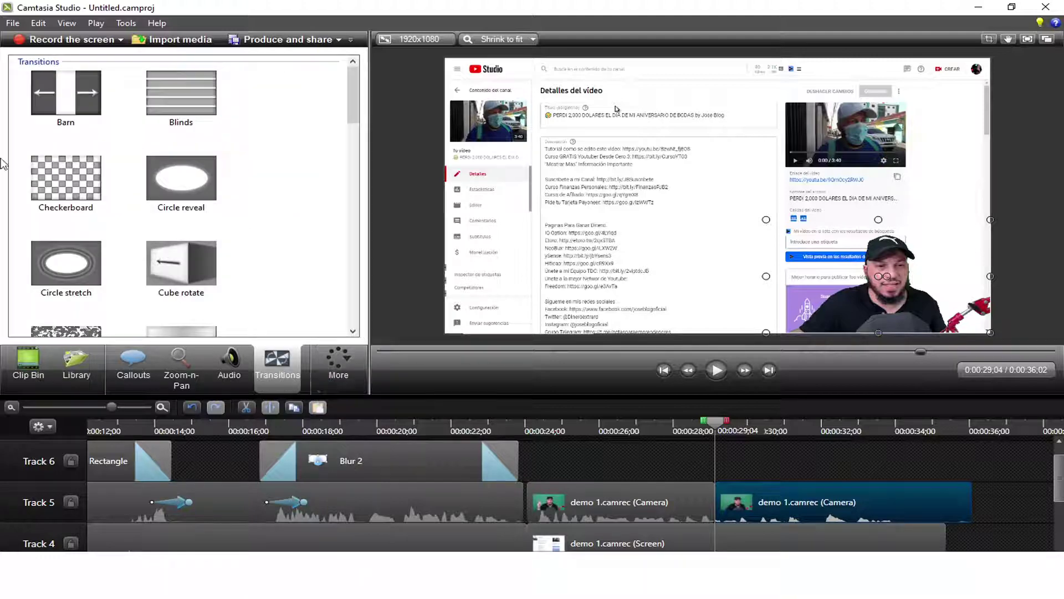
pyautogui.moveTo(361, 89); pyautogui.dragTo(352, 209)
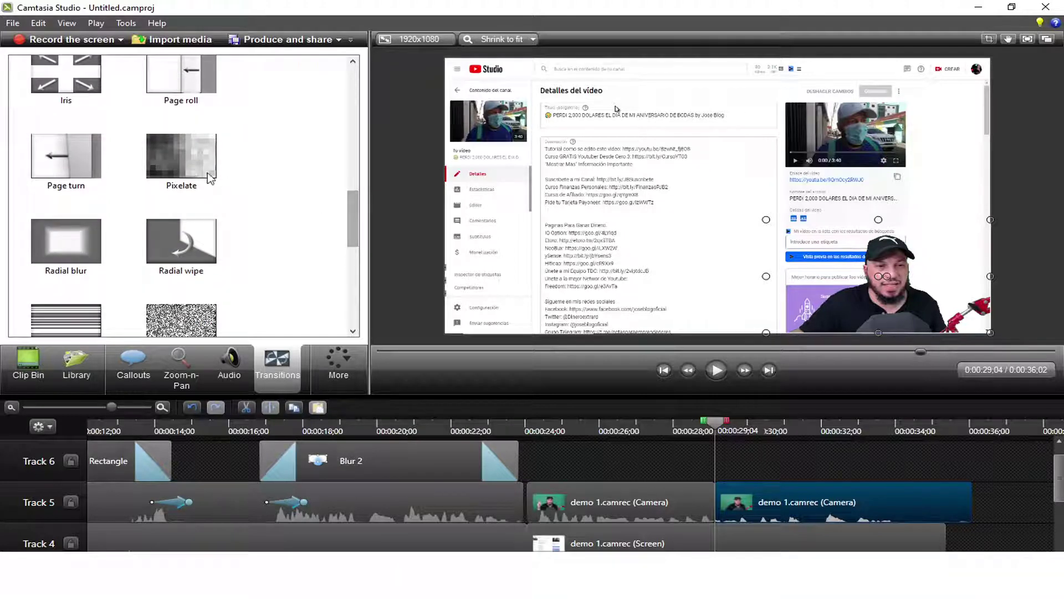
pyautogui.moveTo(185, 167); pyautogui.dragTo(711, 487)
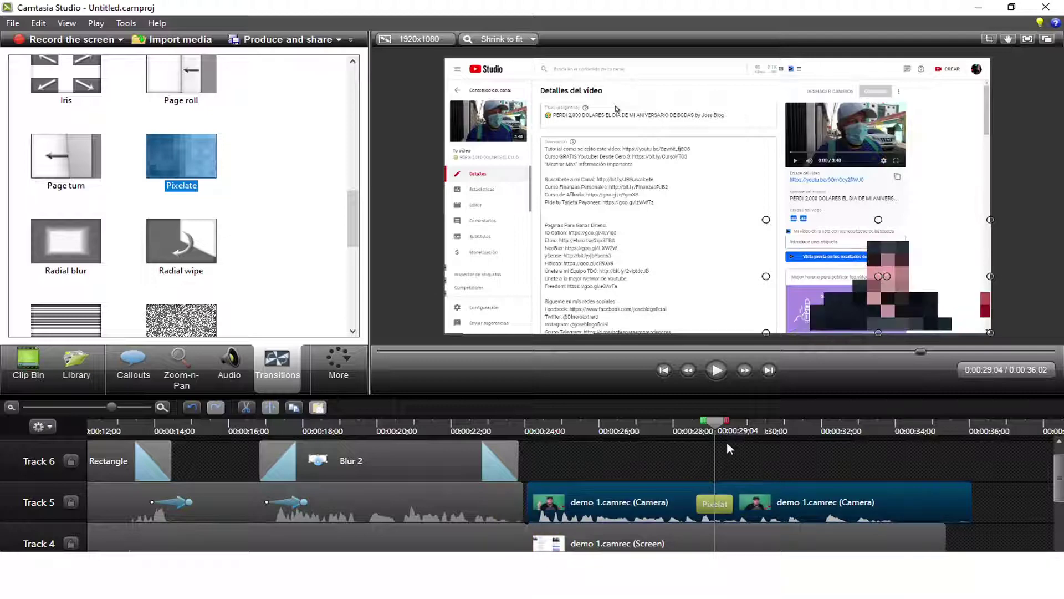
pyautogui.moveTo(709, 427); pyautogui.dragTo(694, 435)
pyautogui.press('space')
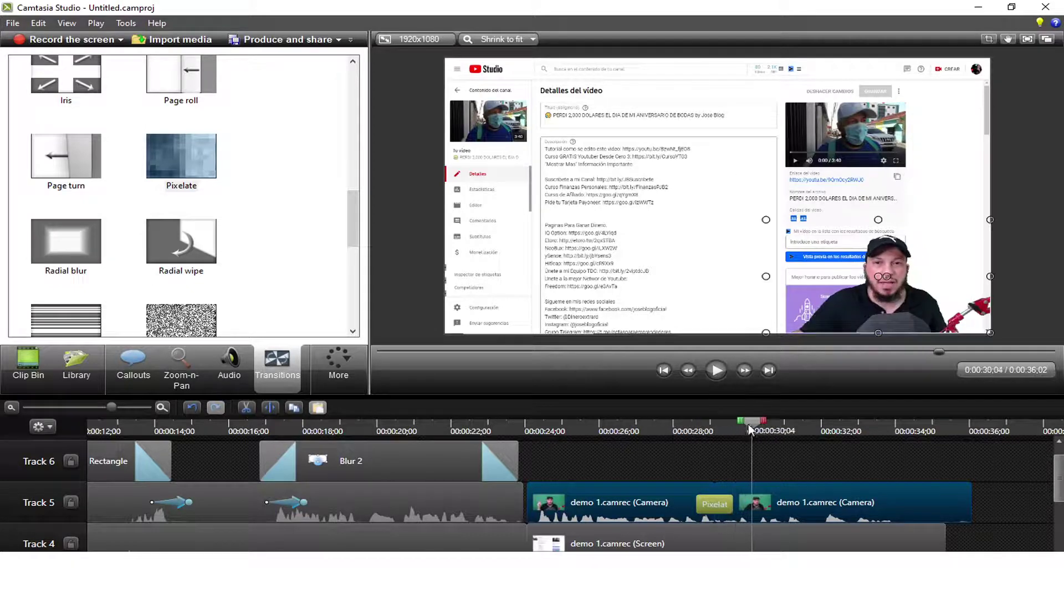
pyautogui.moveTo(749, 423); pyautogui.dragTo(717, 442)
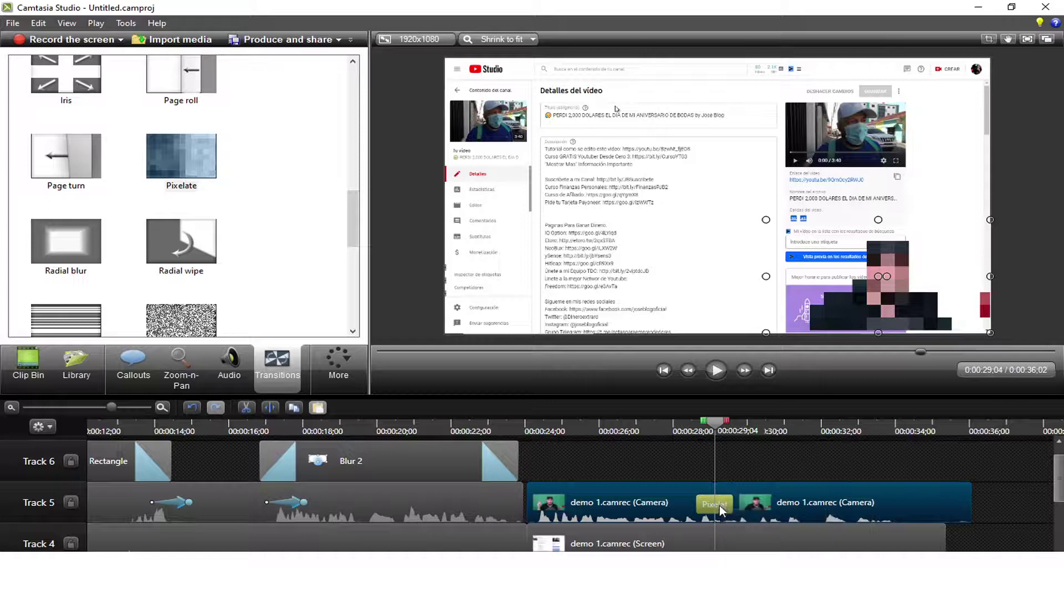
# Step: Replace the Pixelate transition between the demo 1 camera pieces with Radial wipe and preview it
pyautogui.press('Delete')
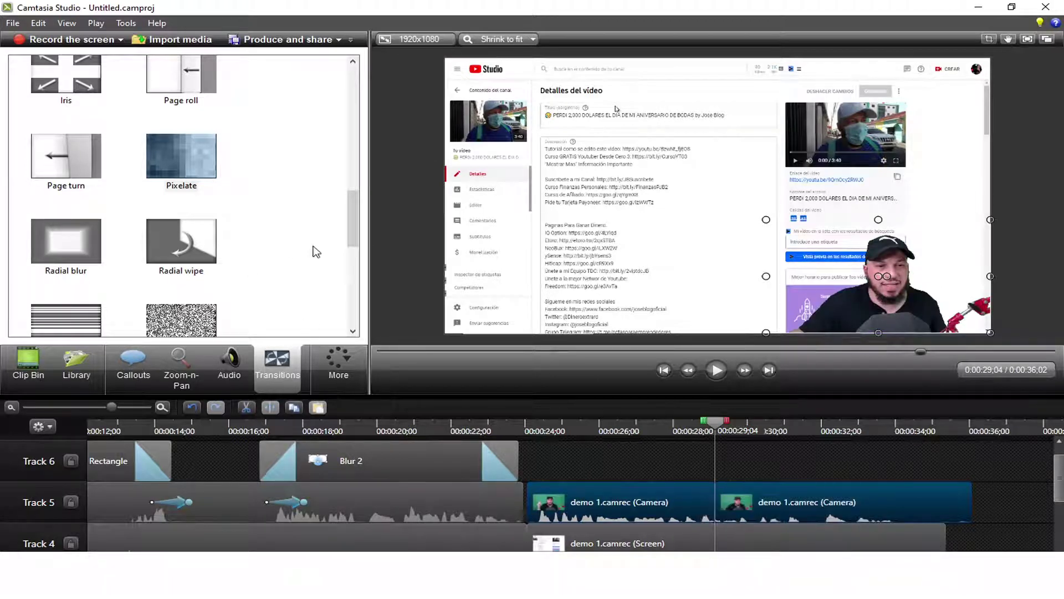
pyautogui.moveTo(204, 253); pyautogui.dragTo(711, 478)
pyautogui.press('space')
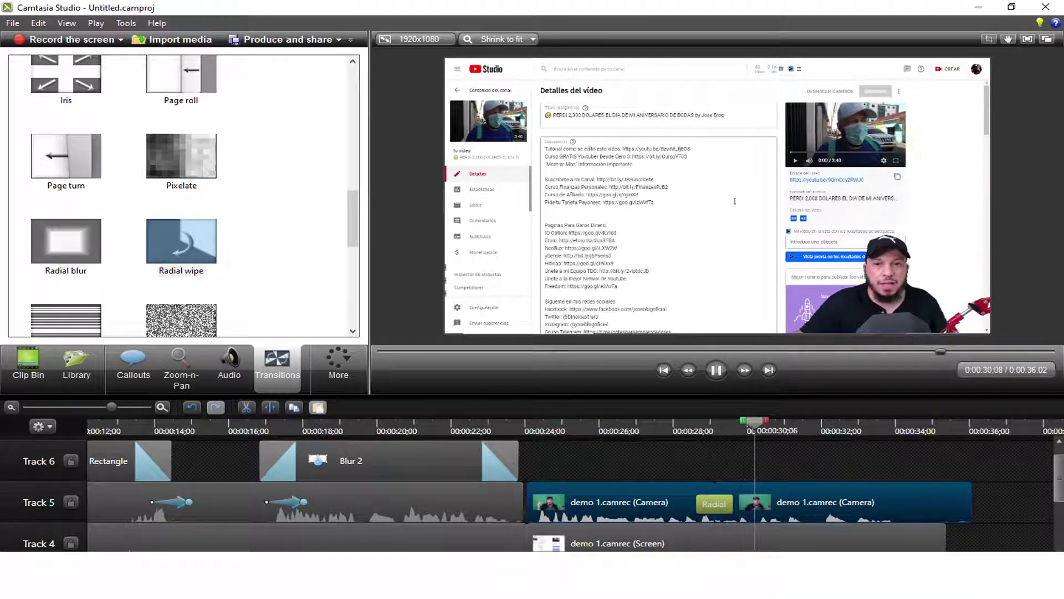
pyautogui.press('space')
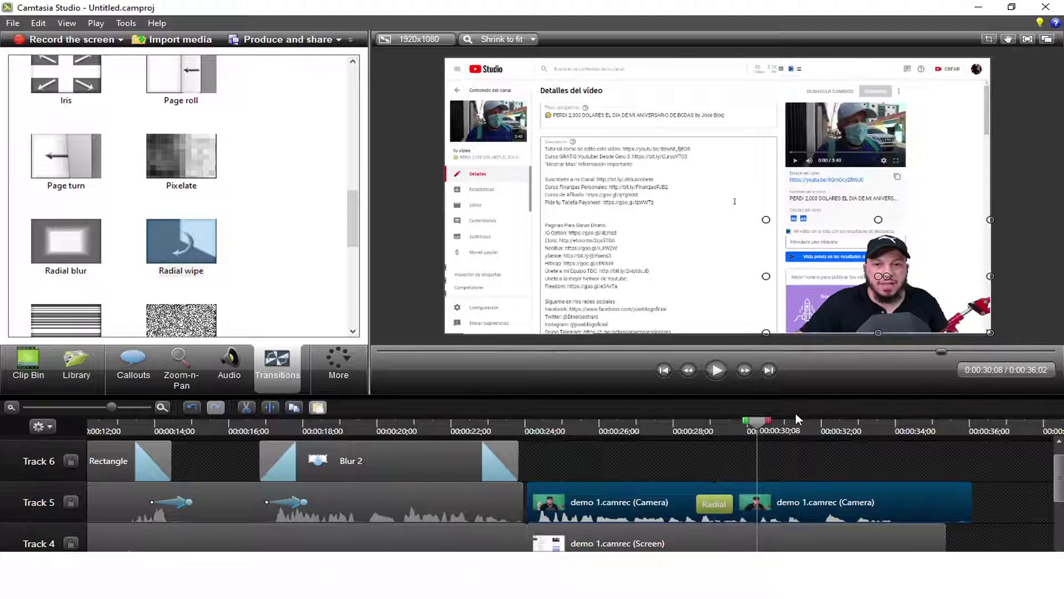
# Step: Replace the Radial wipe transition between the demo 1 camera pieces with Flip
pyautogui.press('Delete')
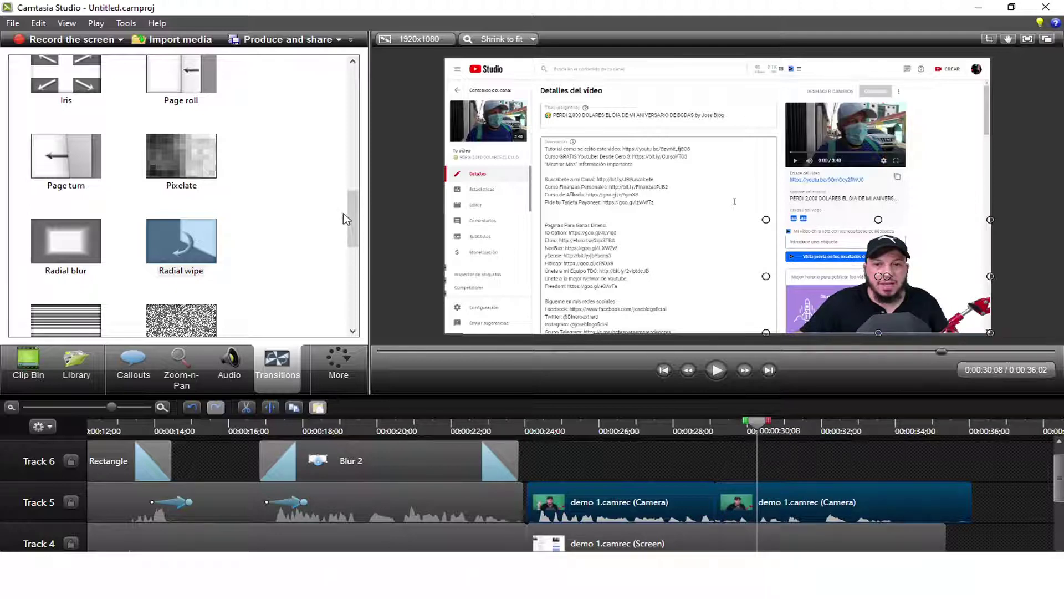
pyautogui.moveTo(351, 218); pyautogui.dragTo(357, 141)
pyautogui.moveTo(191, 260); pyautogui.dragTo(723, 504)
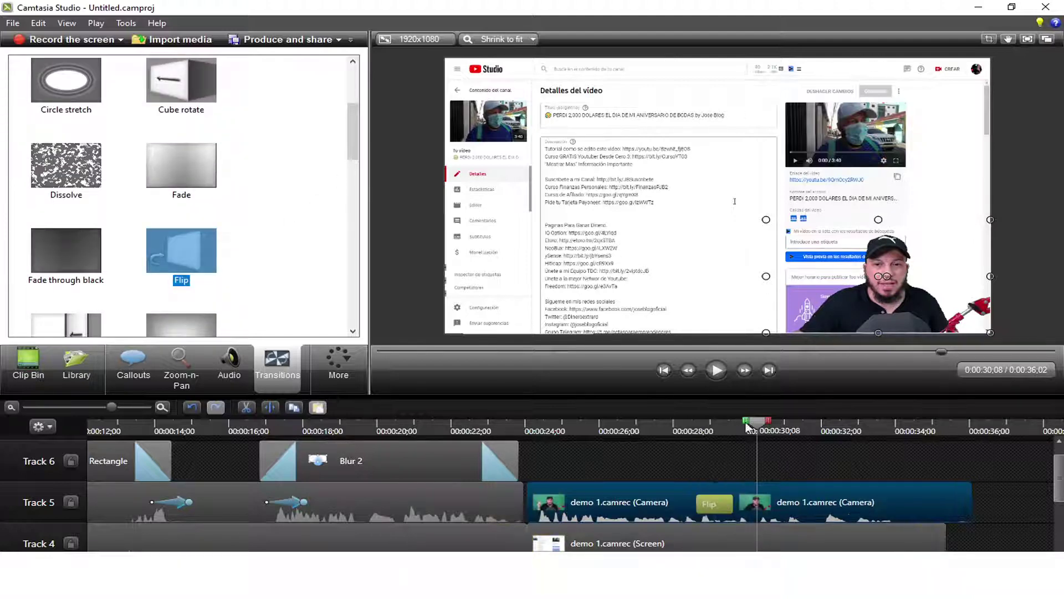
# Step: Preview the Flip transition between the two demo 1 camera pieces by playing and scrubbing across the cut
pyautogui.click(689, 427)
pyautogui.press('space')
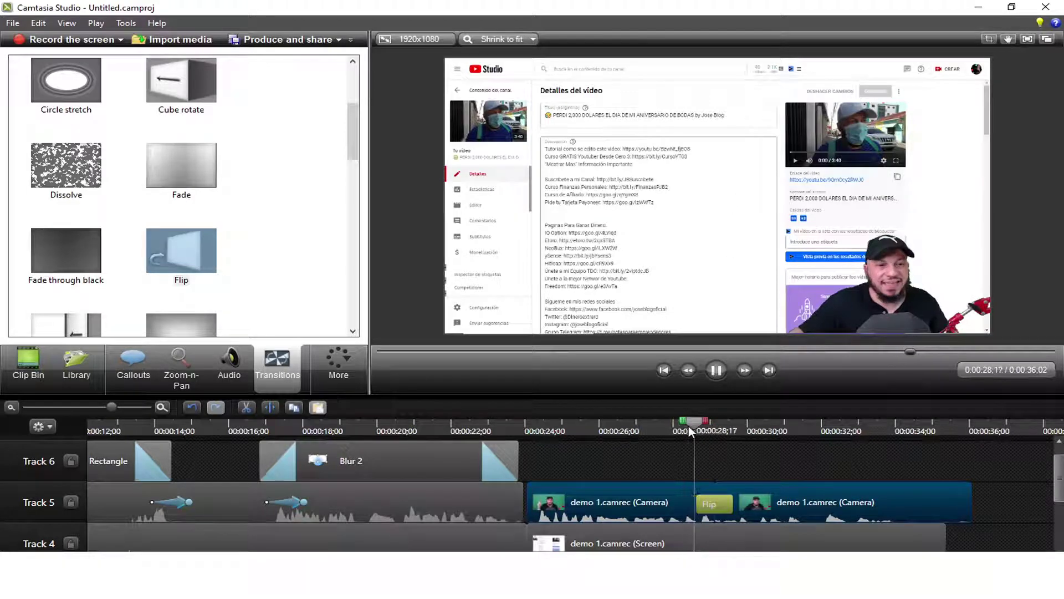
pyautogui.press('space')
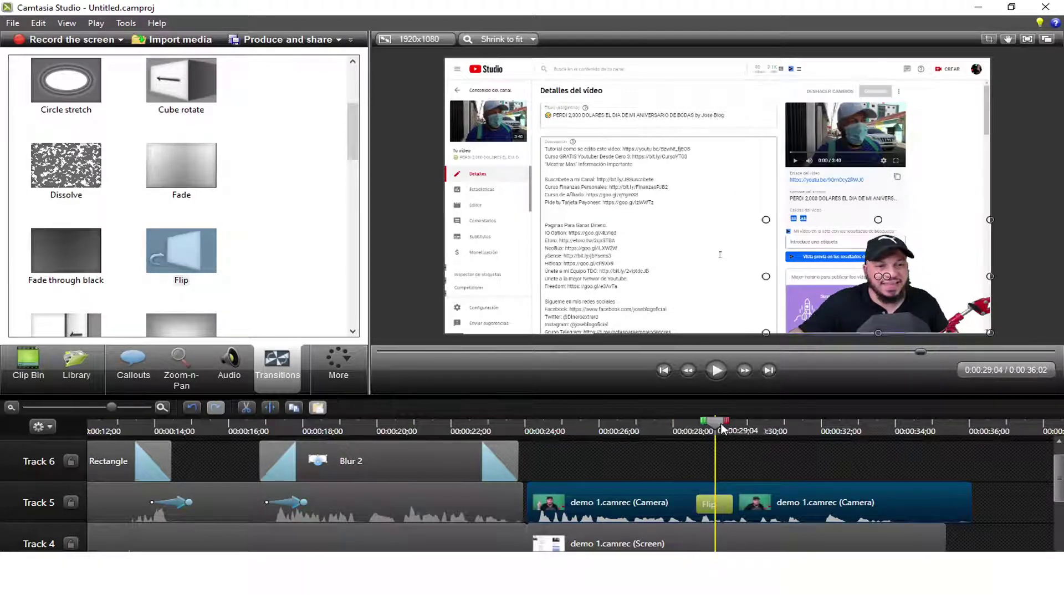
pyautogui.click(723, 428)
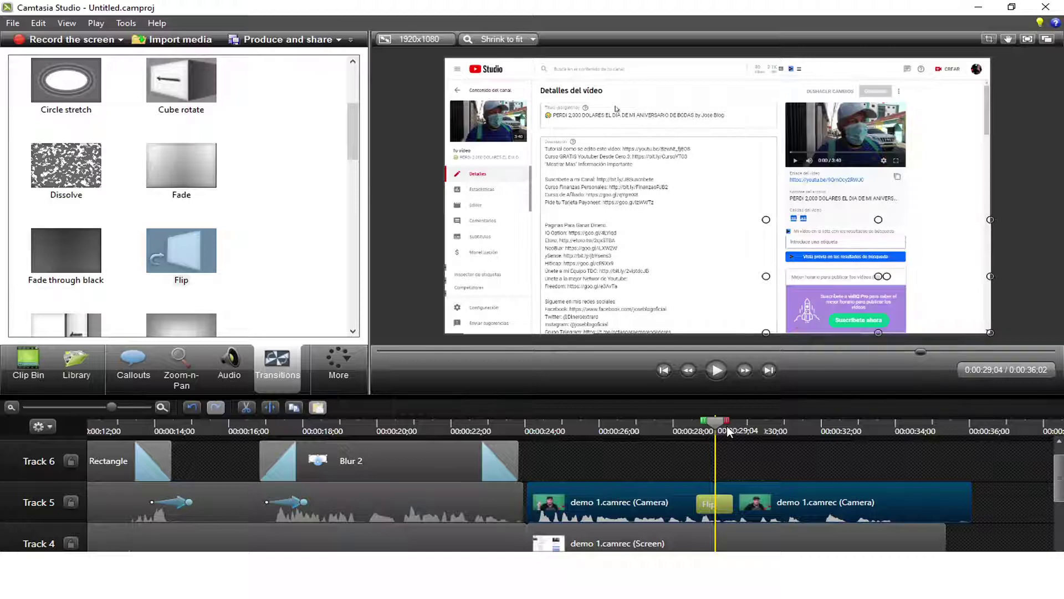
pyautogui.click(732, 428)
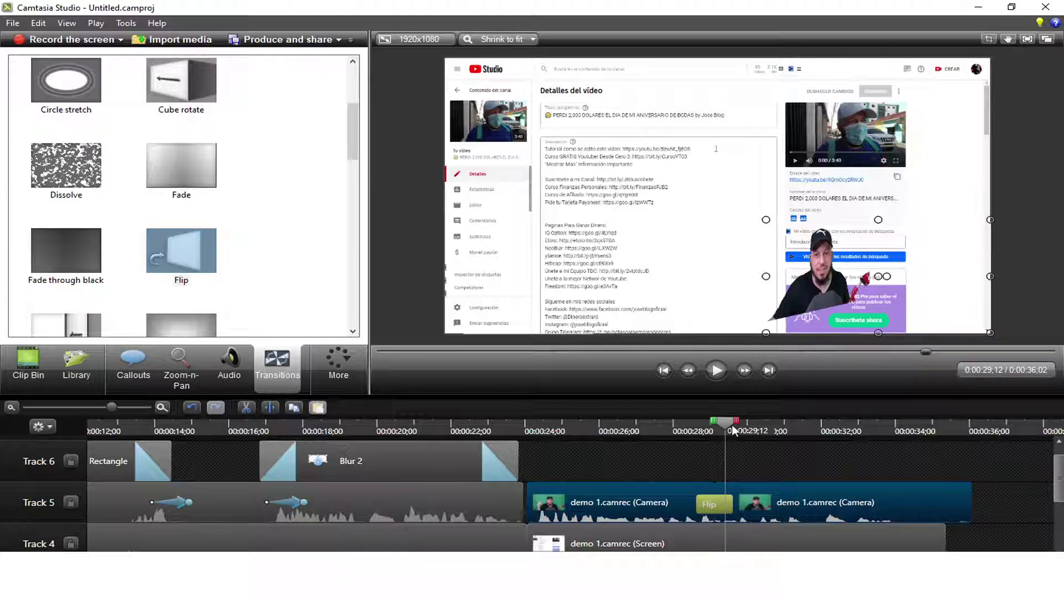
pyautogui.moveTo(726, 427); pyautogui.dragTo(701, 425)
pyautogui.press('space')
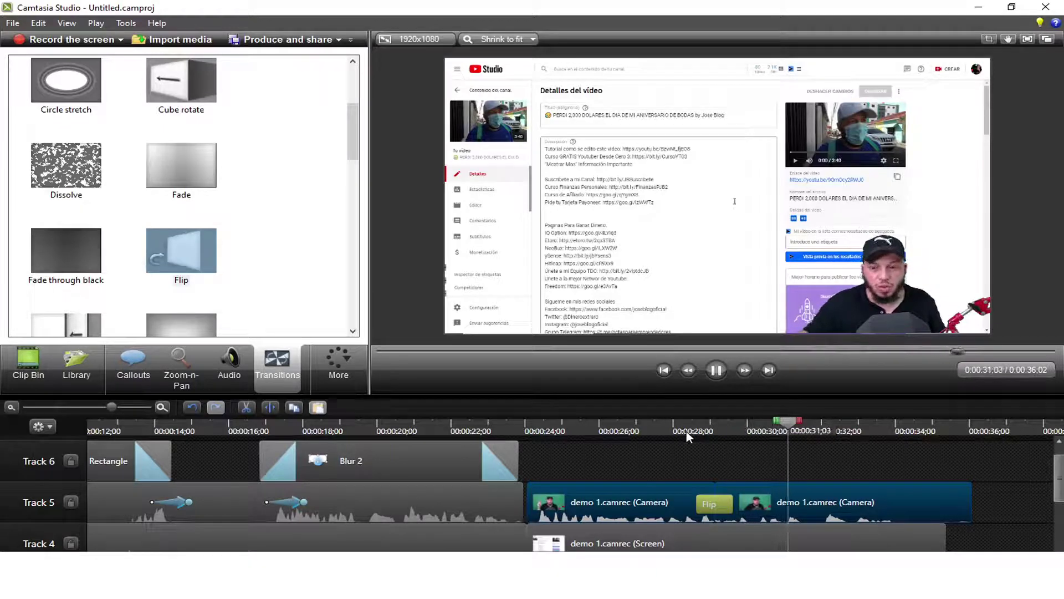
pyautogui.press('space')
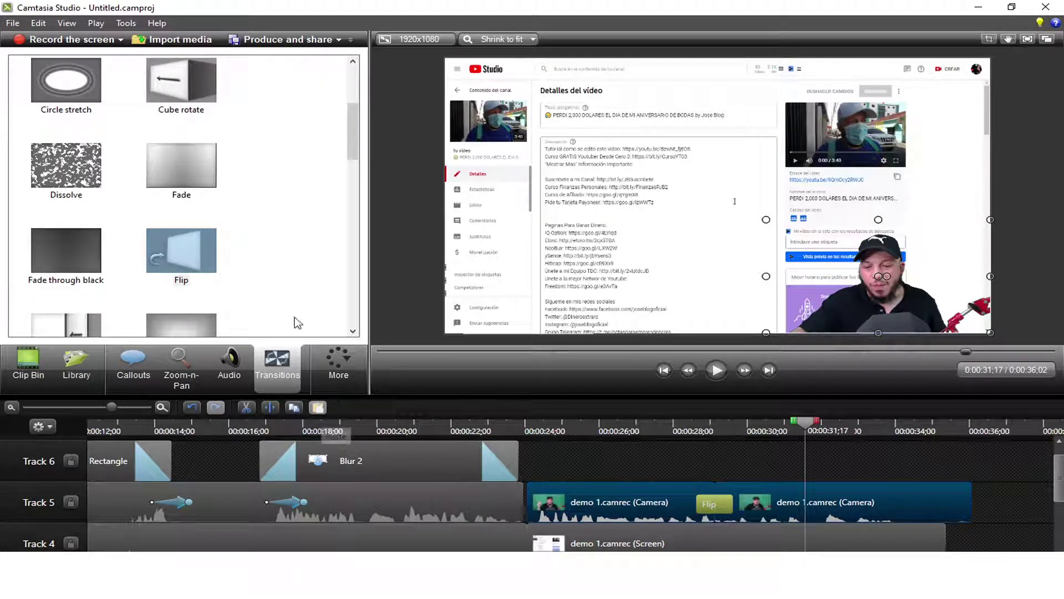
# Step: Add a Dissolve transition to the start of the demo 1 screen clip on Track 4 and preview it
pyautogui.click(518, 427)
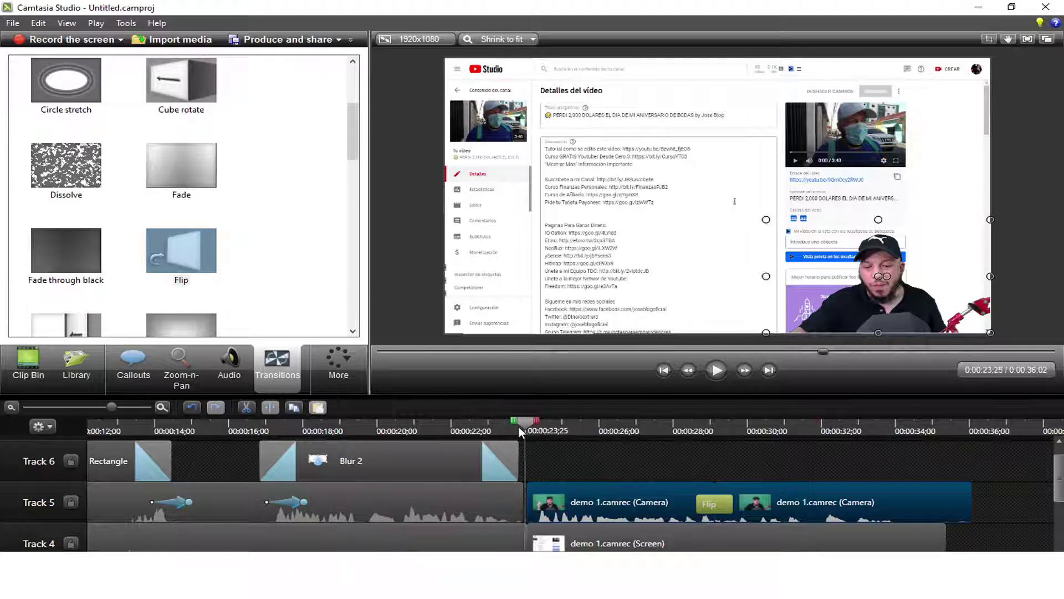
pyautogui.moveTo(1056, 497); pyautogui.dragTo(1061, 513)
pyautogui.press('space')
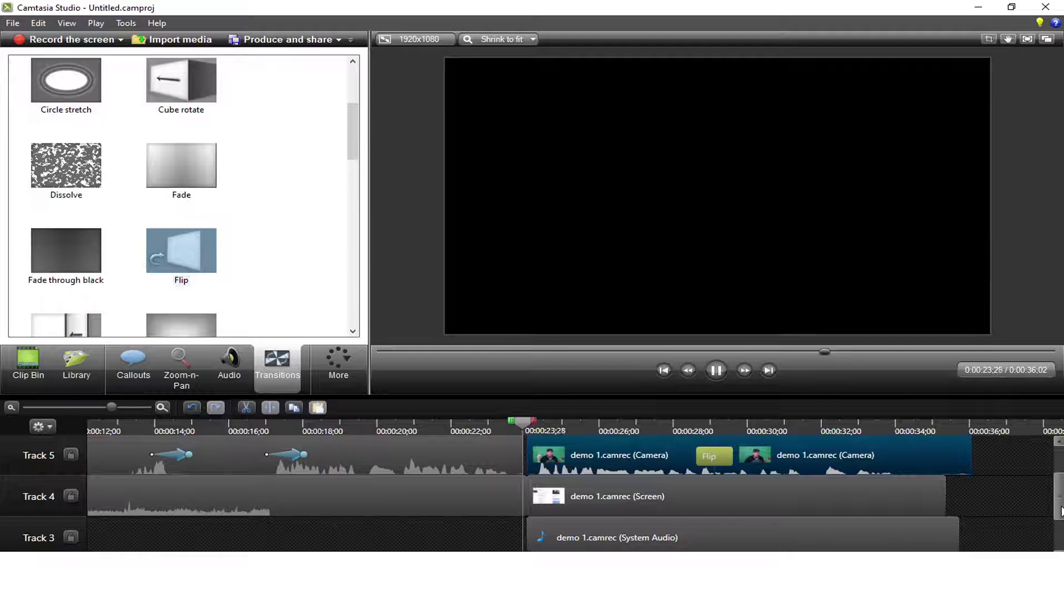
pyautogui.press('space')
pyautogui.moveTo(561, 423); pyautogui.dragTo(527, 424)
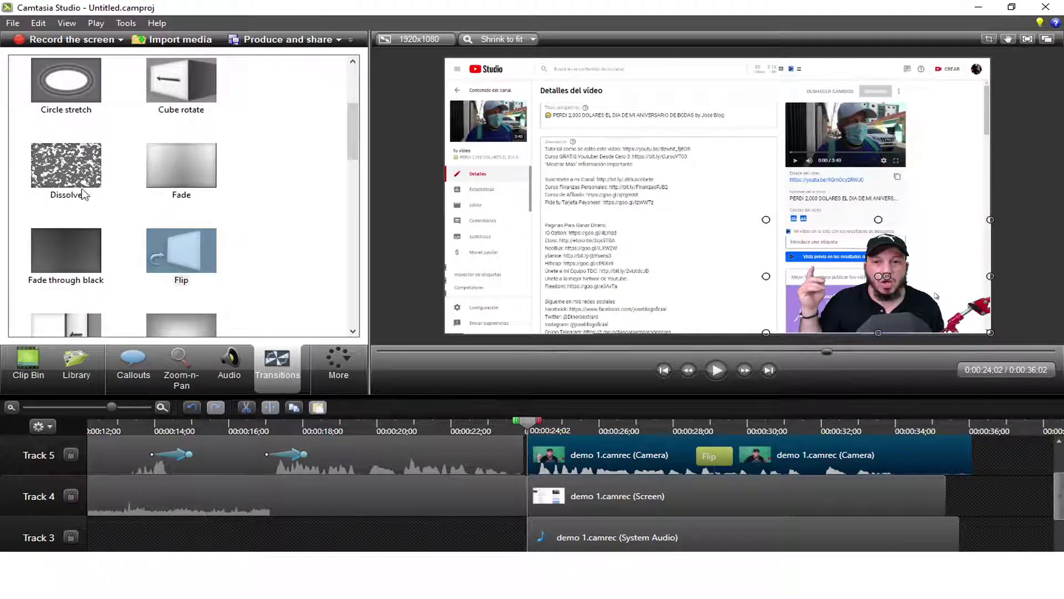
pyautogui.moveTo(82, 193); pyautogui.dragTo(530, 496)
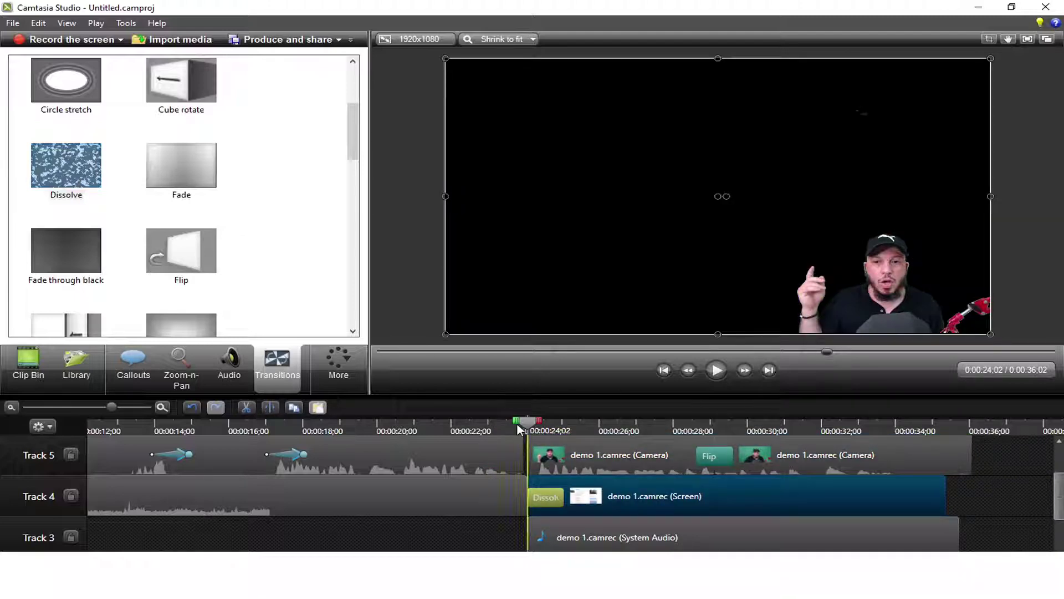
pyautogui.press('space')
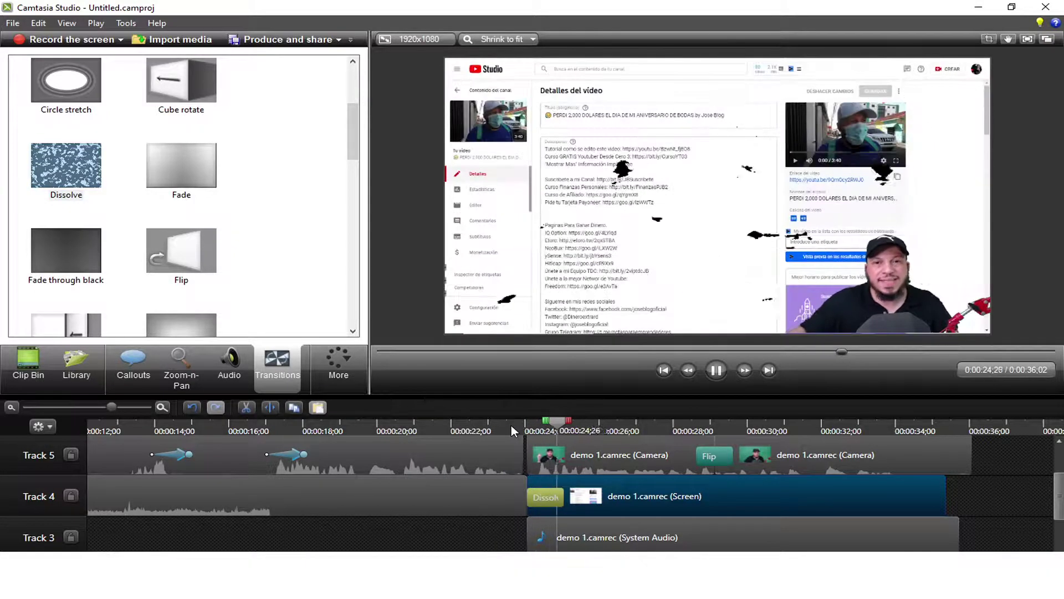
pyautogui.moveTo(511, 424); pyautogui.dragTo(516, 422)
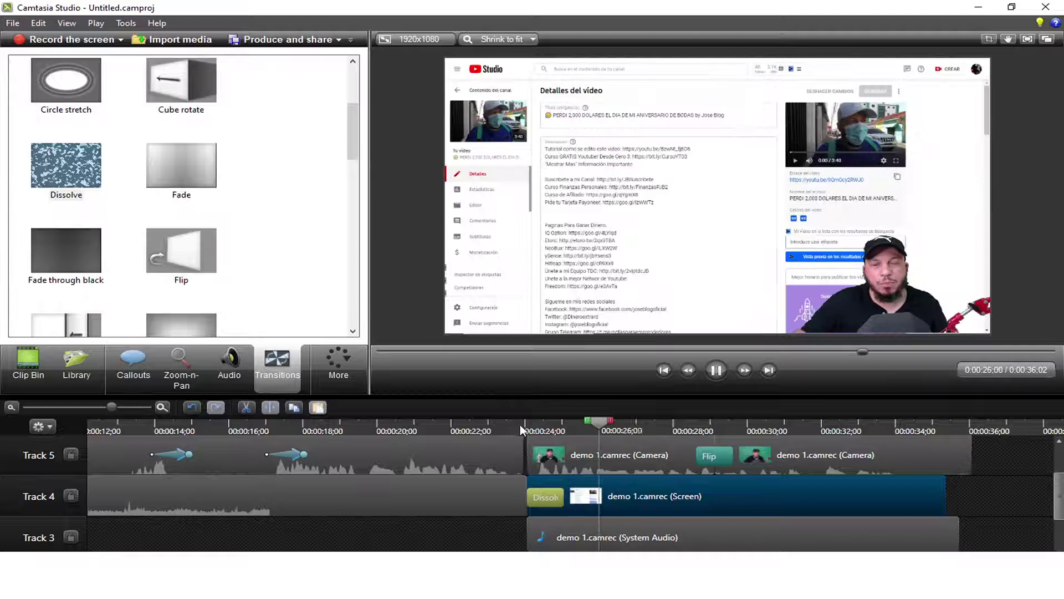
pyautogui.press('space')
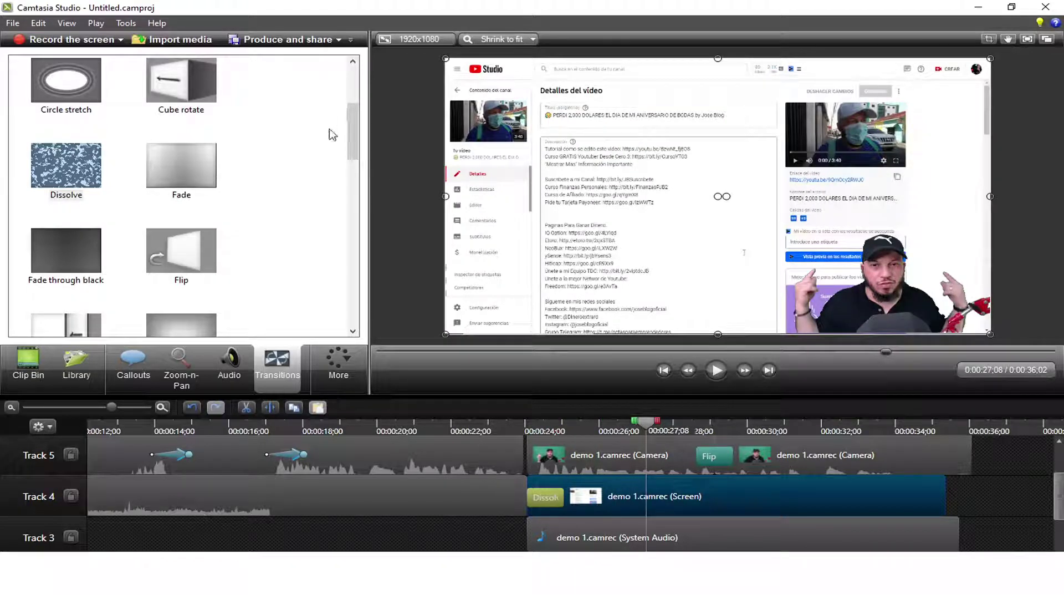
# Step: Select the demo 2 screen clip on Track 5, place the playhead at 0:00:06;07 and show the clip's audio properties
pyautogui.scroll(3, 332, 137)
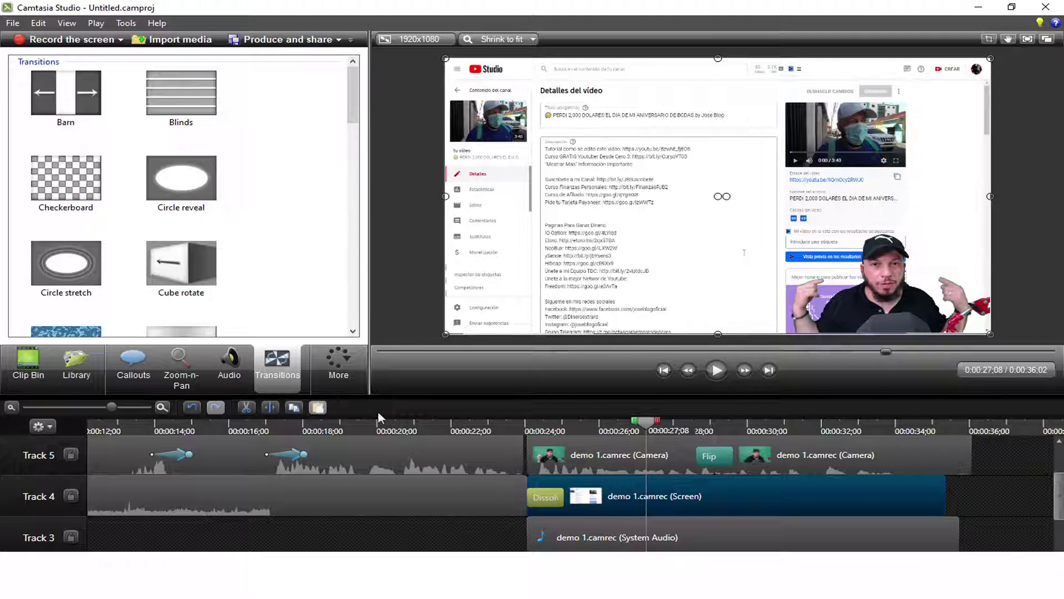
pyautogui.click(11, 408)
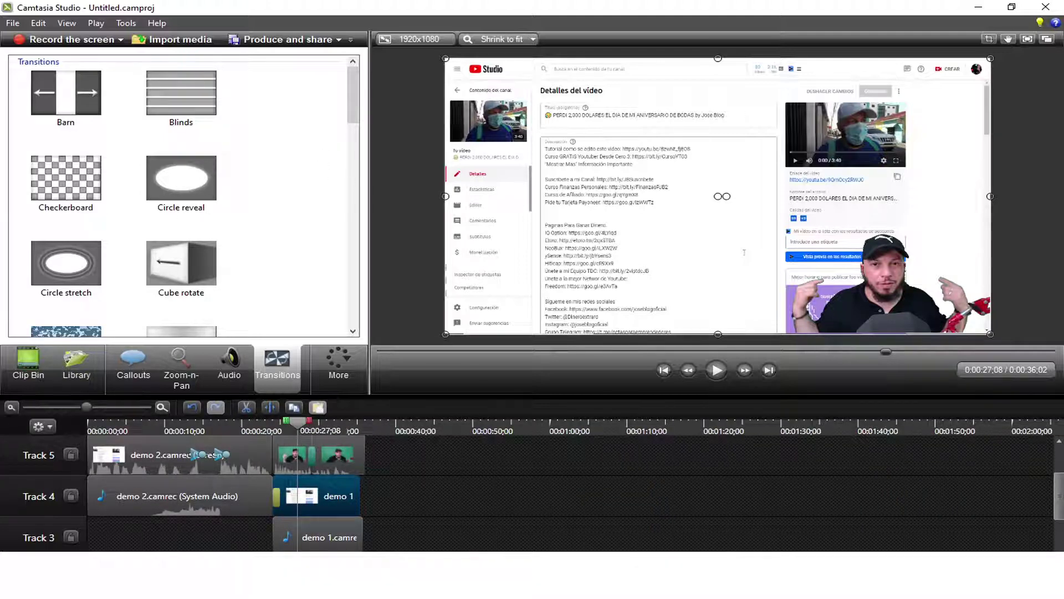
pyautogui.moveTo(1060, 505); pyautogui.dragTo(1060, 472)
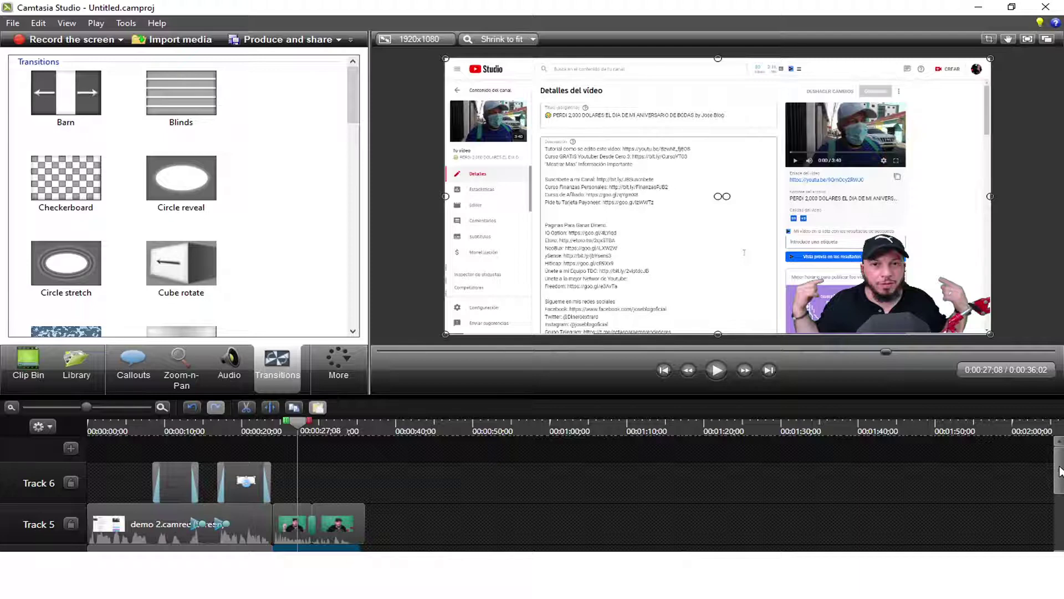
pyautogui.click(172, 521)
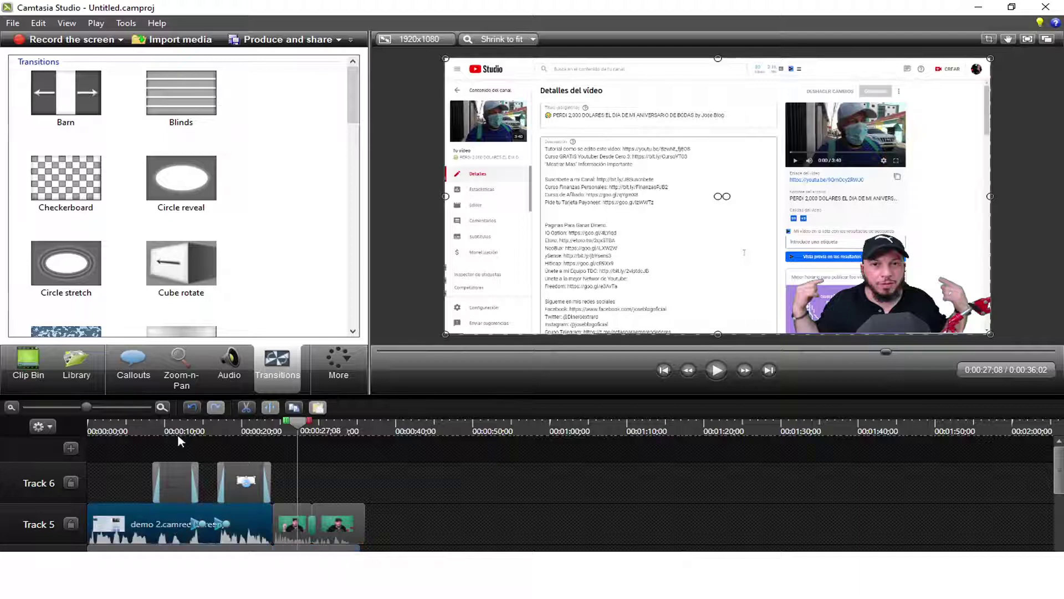
pyautogui.moveTo(148, 424); pyautogui.dragTo(136, 426)
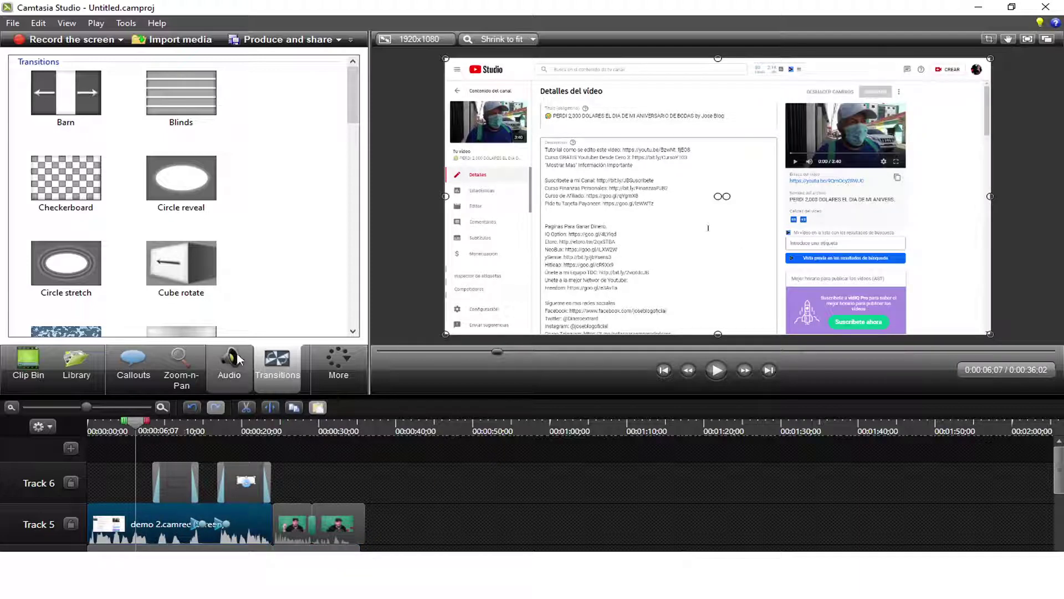
pyautogui.click(230, 379)
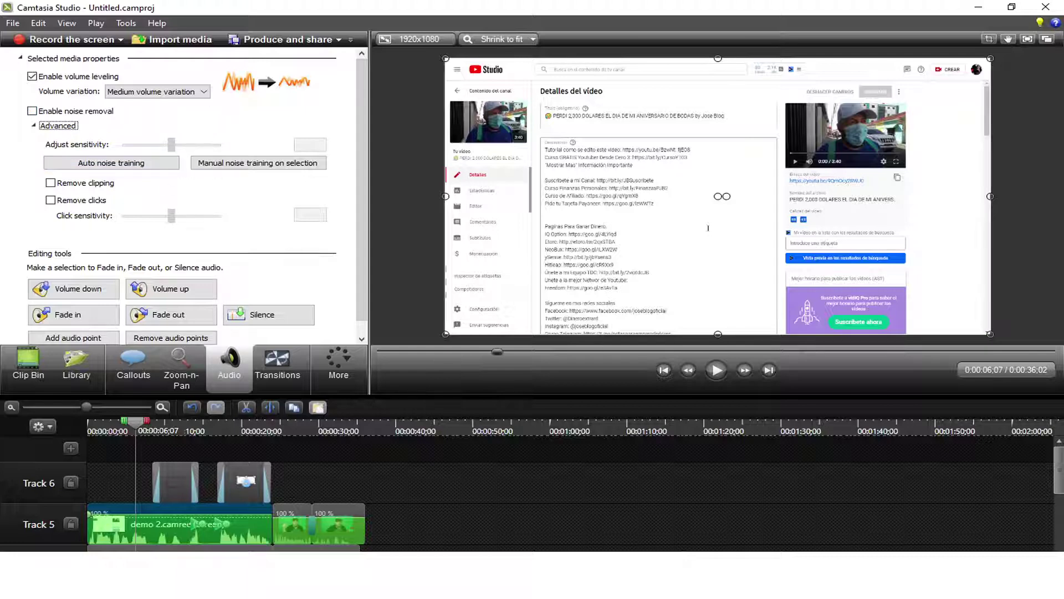
# Step: Open the screen recorder's audio input options and confirm the MPEG Layer-3 (TechSmith LAME) format with 48.000 KHz; Estéreo, 27 Kb/s
pyautogui.hotkey('ctrl', 'r')
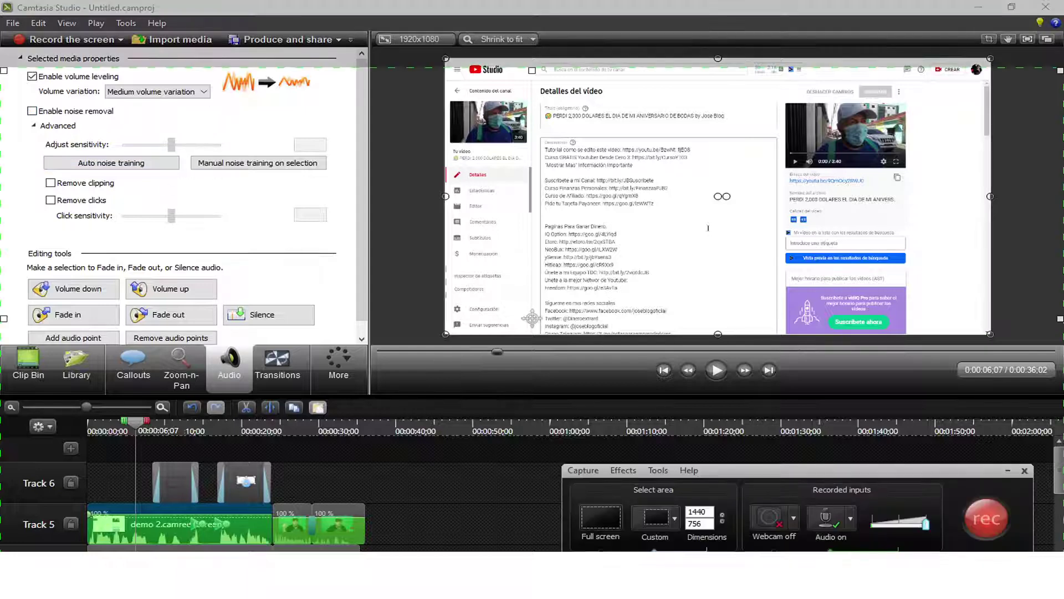
pyautogui.click(852, 525)
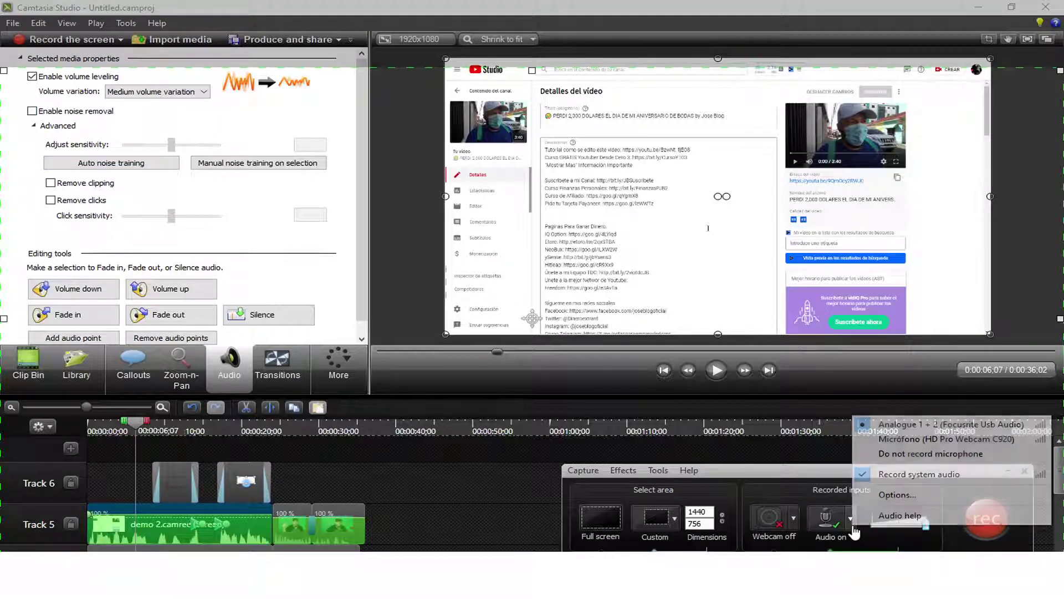
pyautogui.click(896, 495)
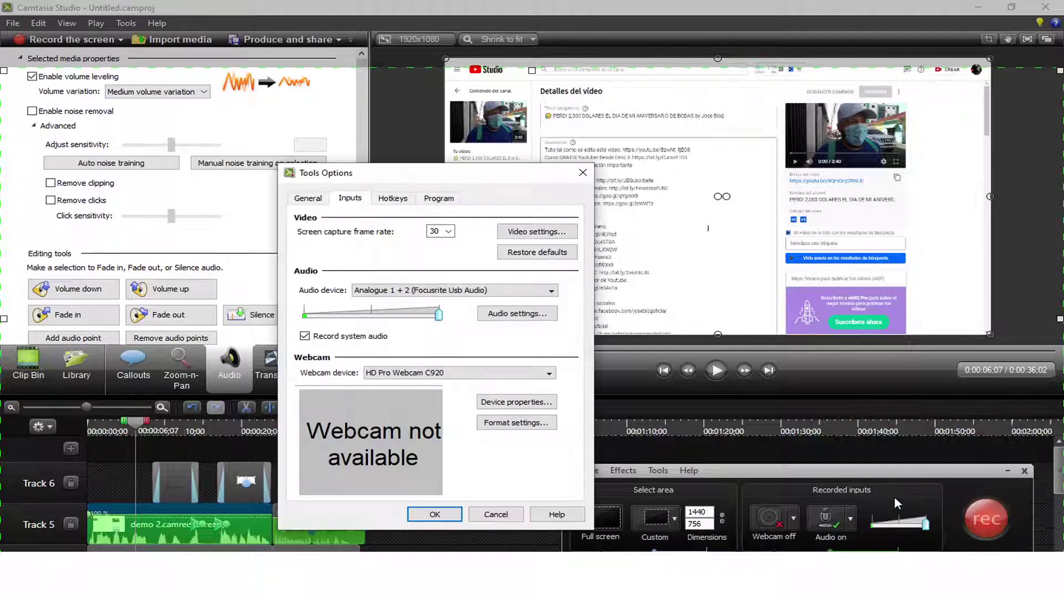
pyautogui.click(516, 372)
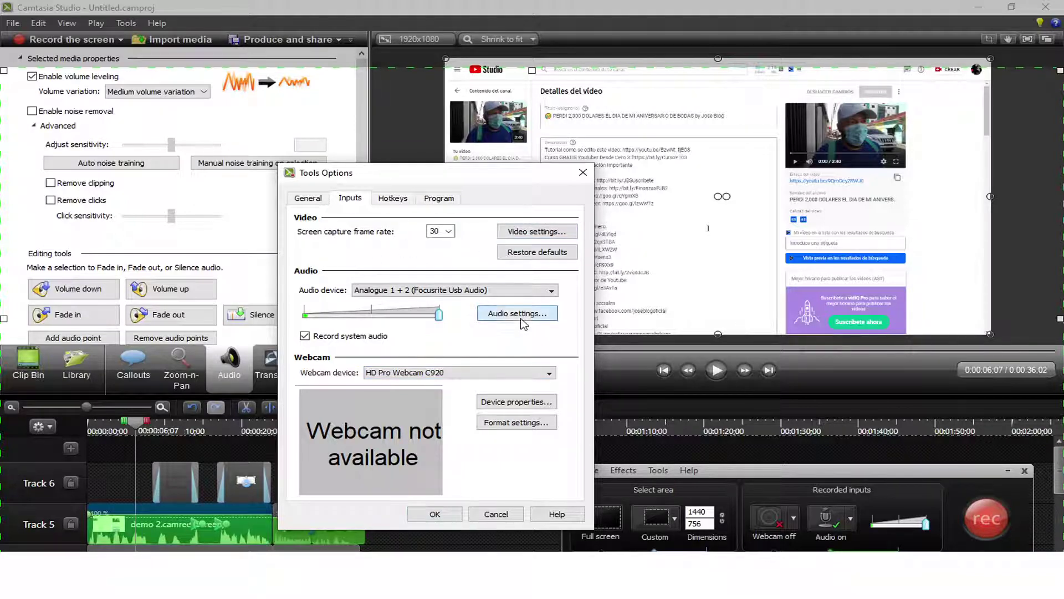
pyautogui.click(491, 312)
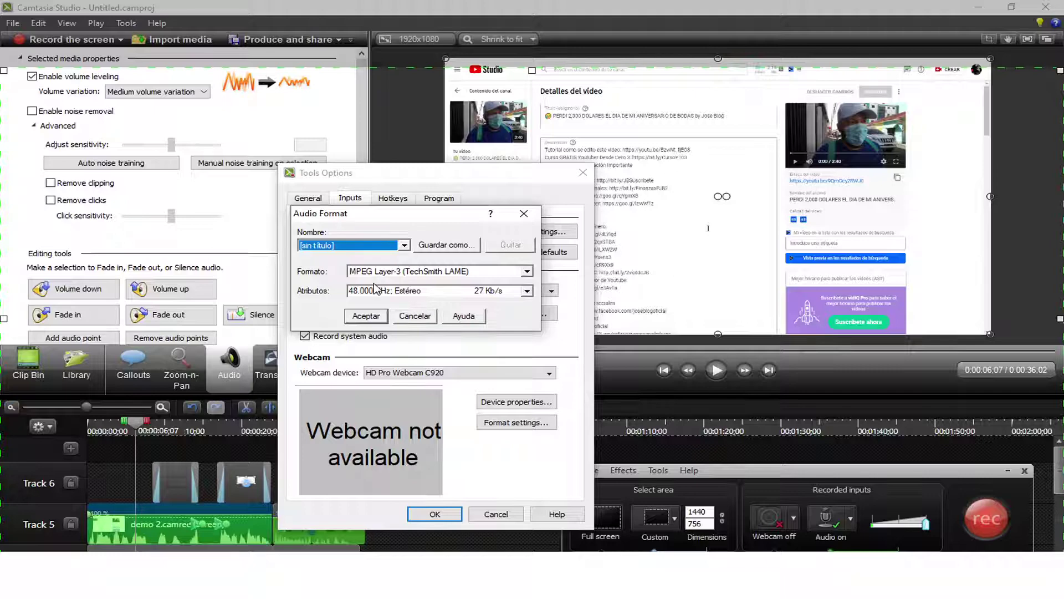
pyautogui.click(527, 291)
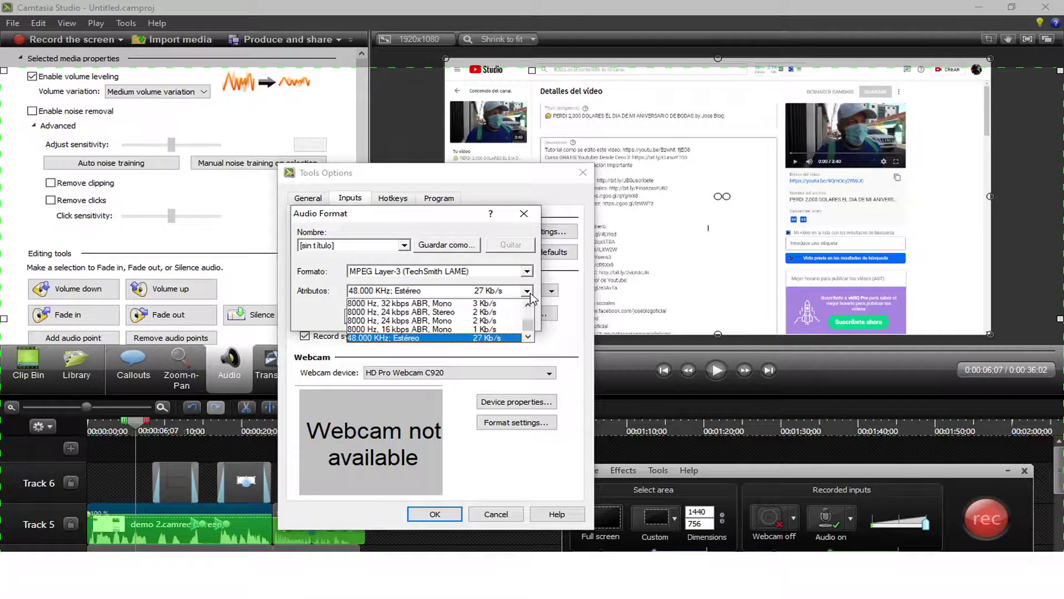
pyautogui.click(480, 338)
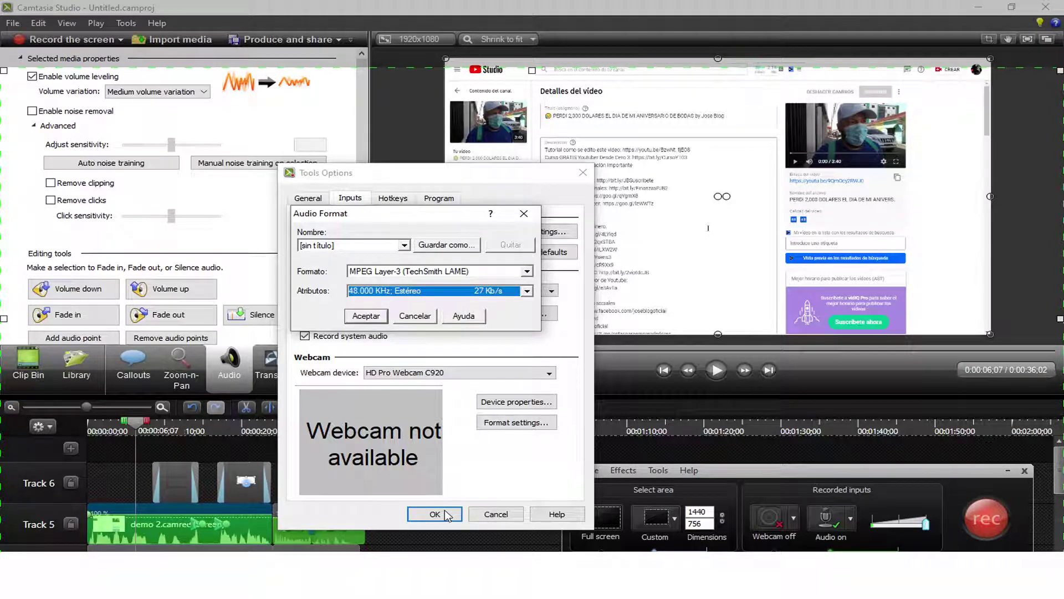
pyautogui.click(380, 320)
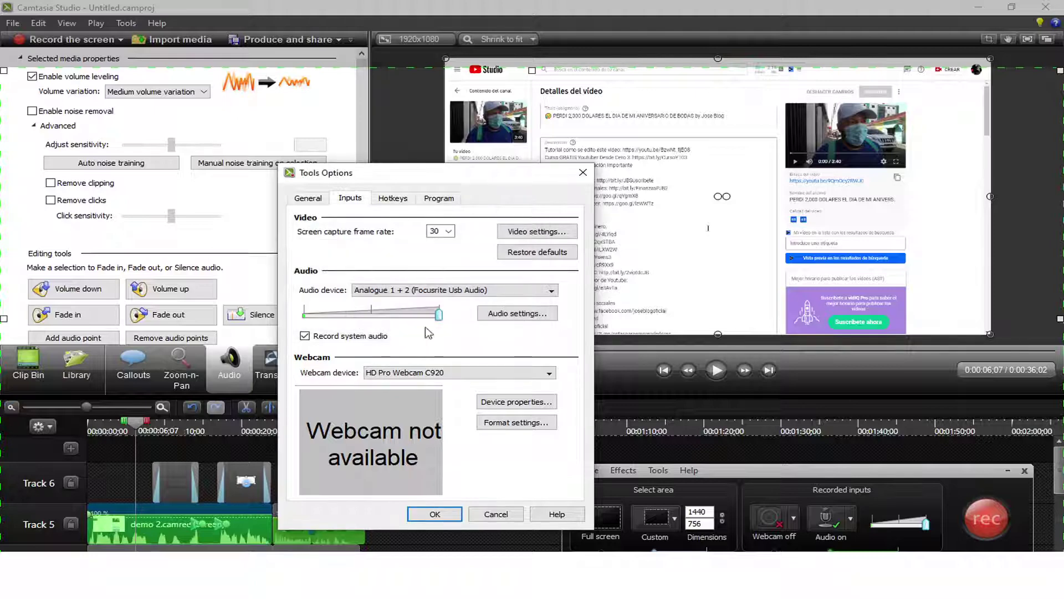
pyautogui.click(453, 515)
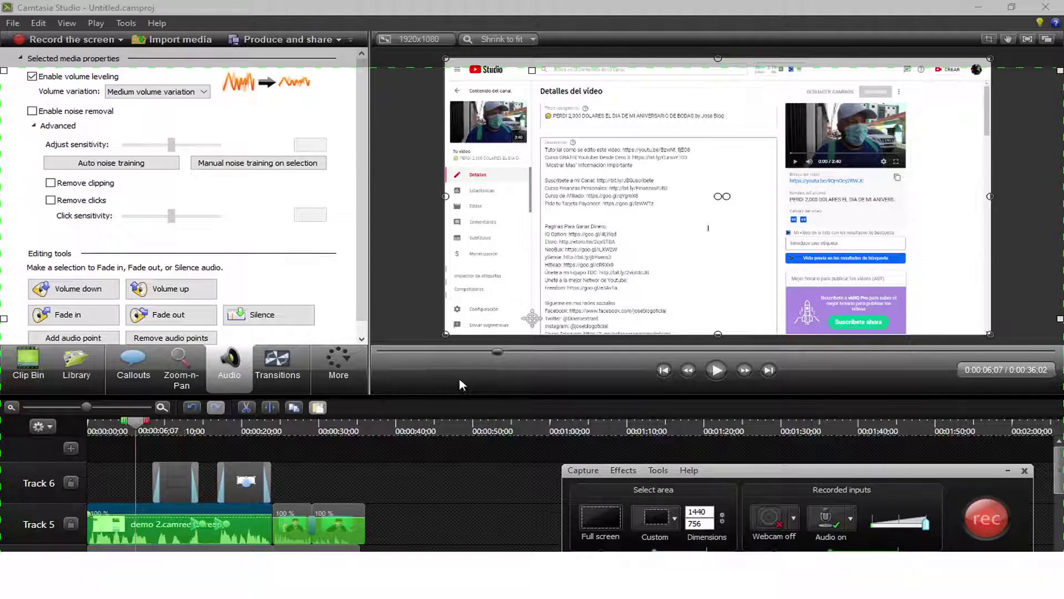
# Step: Deselect the demo 2 clip, close the recorder and move the playhead to 0:00:27;13 over the demo 1 clips
pyautogui.moveTo(365, 307); pyautogui.dragTo(365, 327)
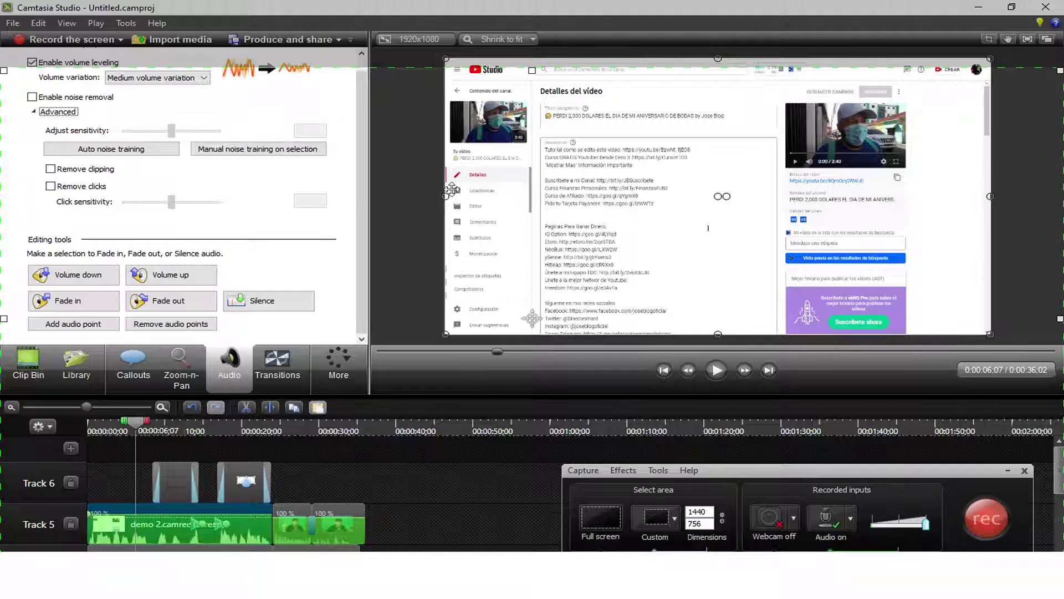
pyautogui.click(412, 174)
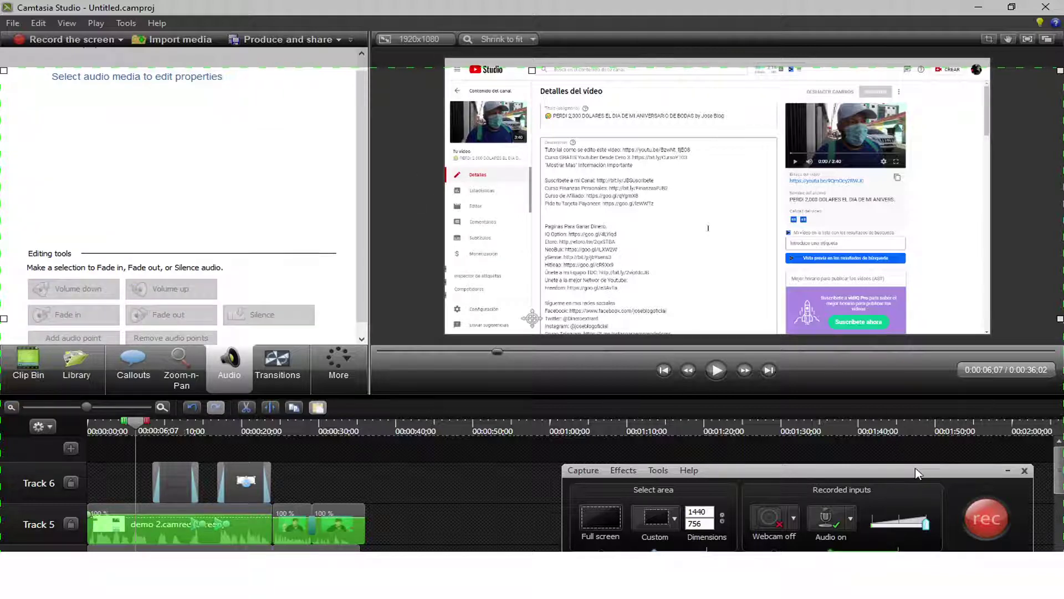
pyautogui.click(1025, 470)
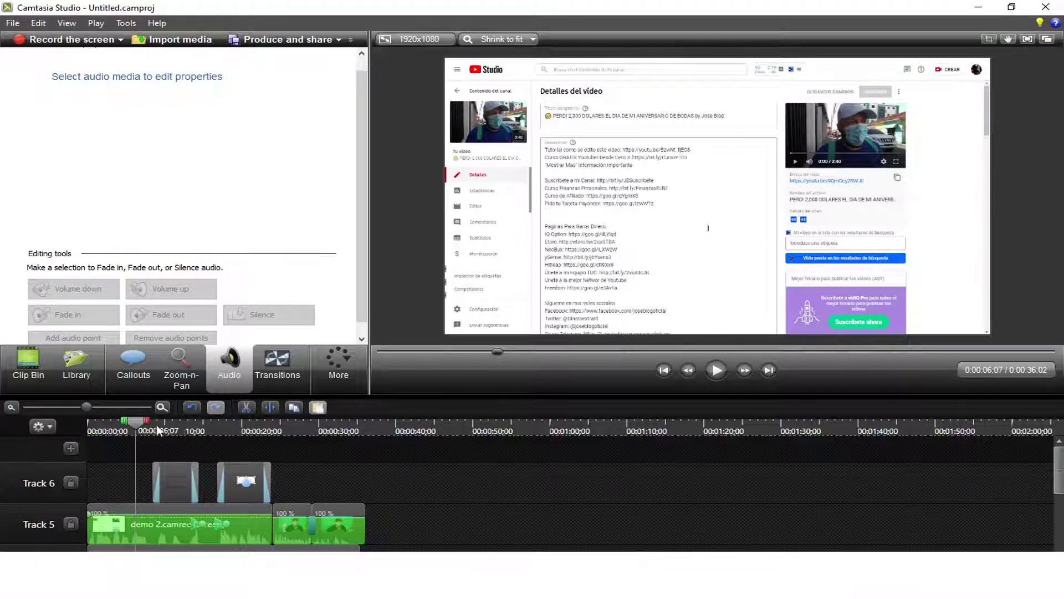
pyautogui.moveTo(158, 430); pyautogui.dragTo(275, 436)
pyautogui.moveTo(289, 444); pyautogui.dragTo(300, 446)
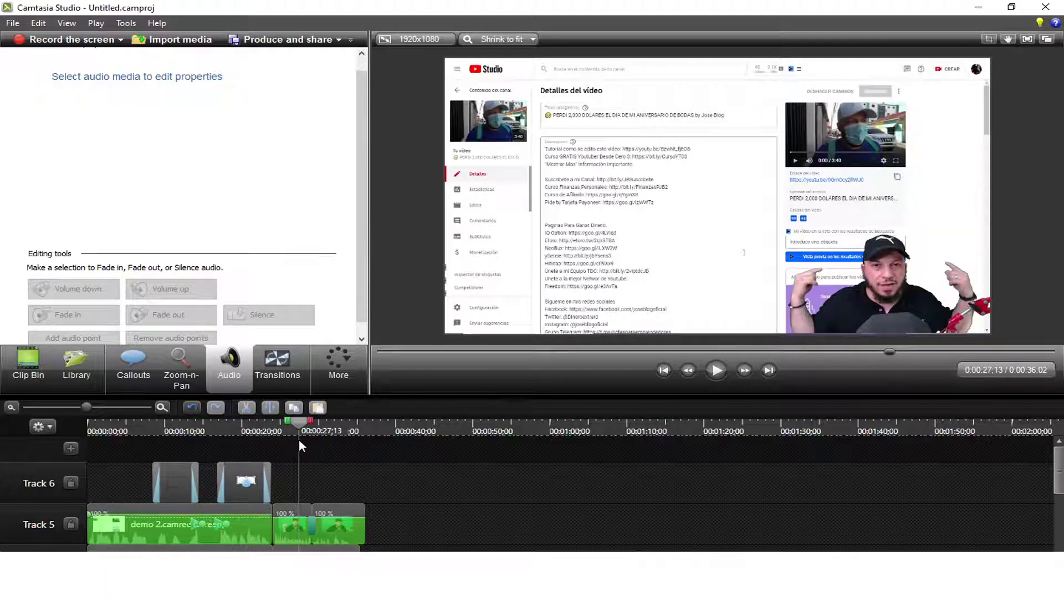